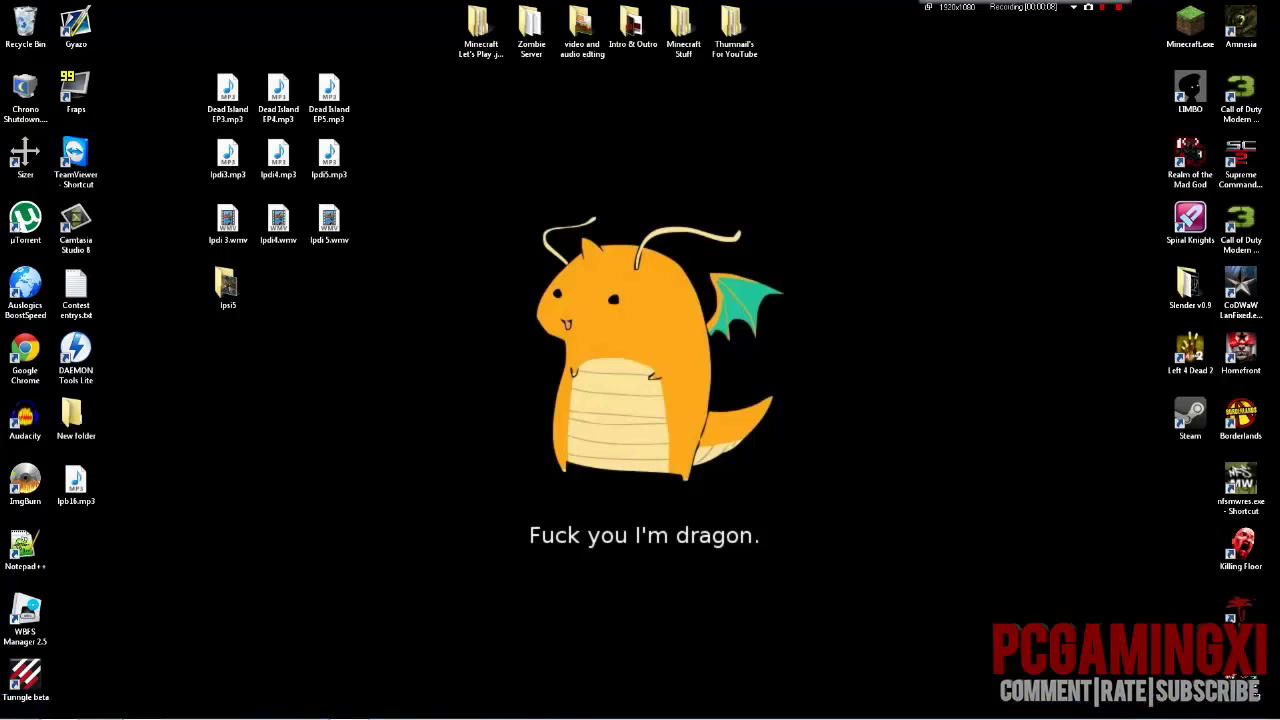
- Switch to Chrome and review the Windows download options on Oracle's Java SE Runtime Environment 7 page
{"action": "left_click", "coordinate": [141, 707]}
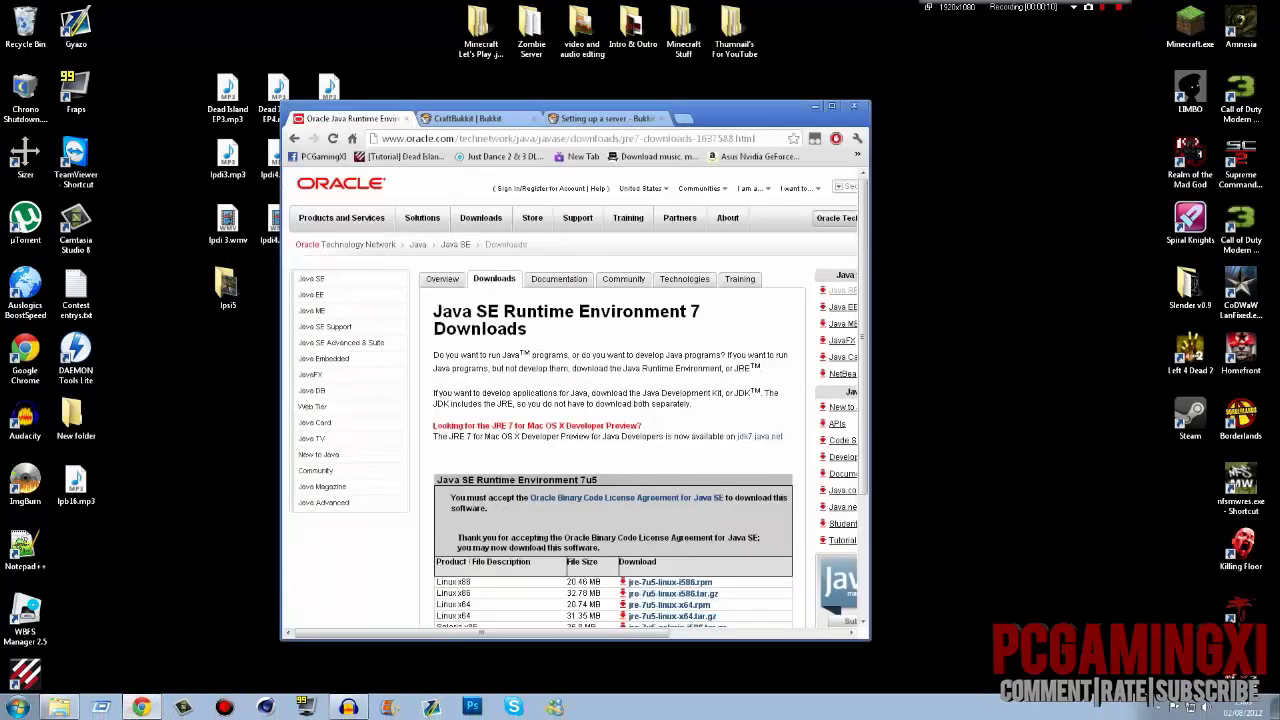
{"action": "scroll", "coordinate": [578, 400], "scroll_direction": "down", "scroll_amount": 3}
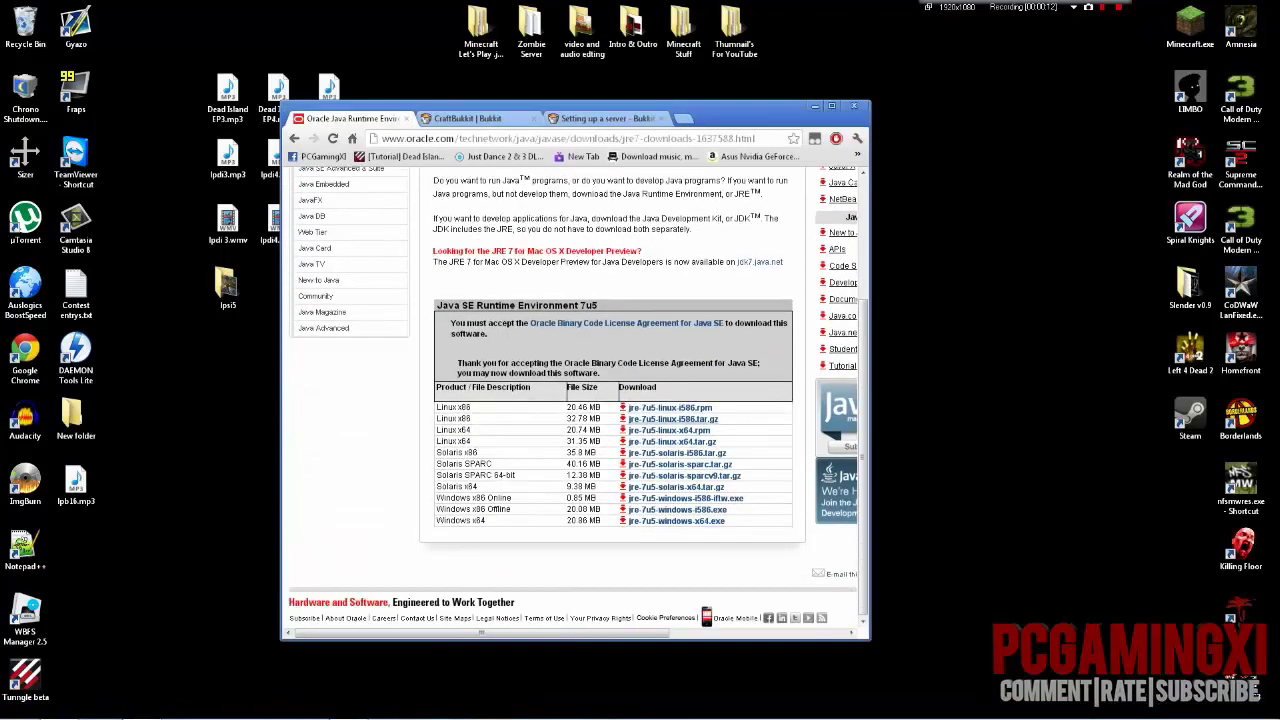
{"action": "scroll", "coordinate": [578, 400], "scroll_direction": "up", "scroll_amount": 3}
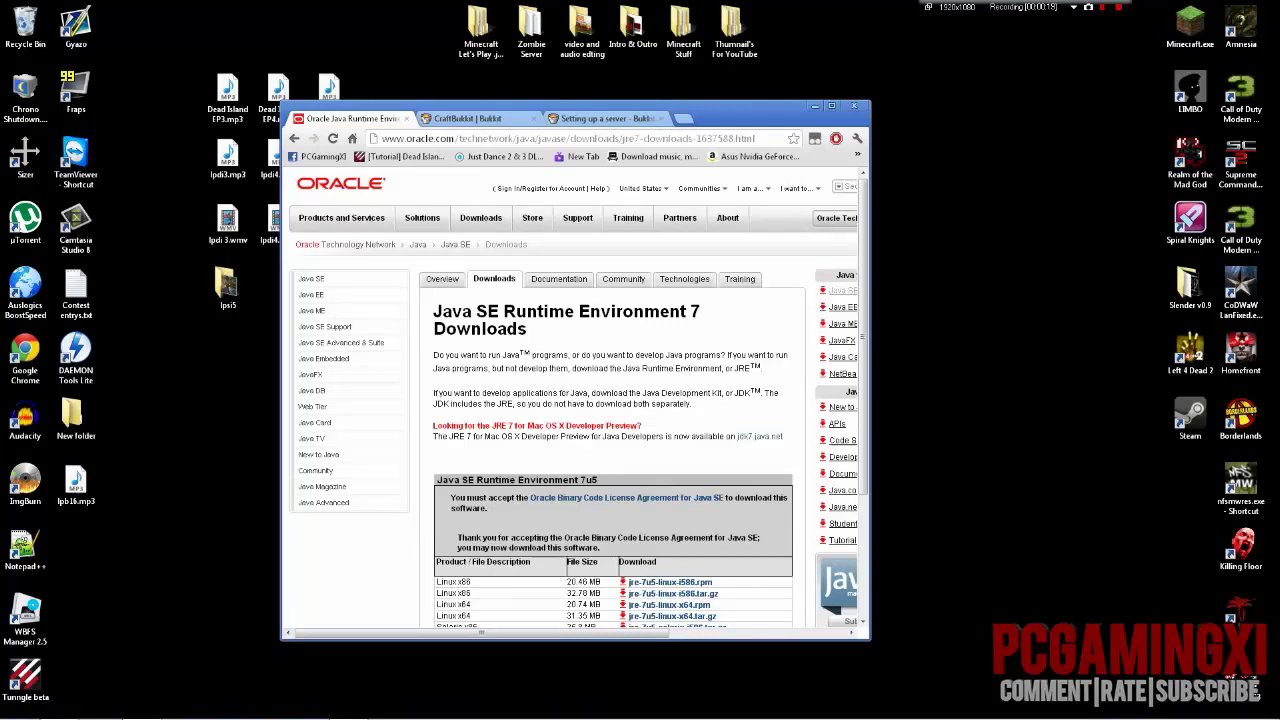
{"action": "scroll", "coordinate": [578, 400], "scroll_direction": "down", "scroll_amount": 3}
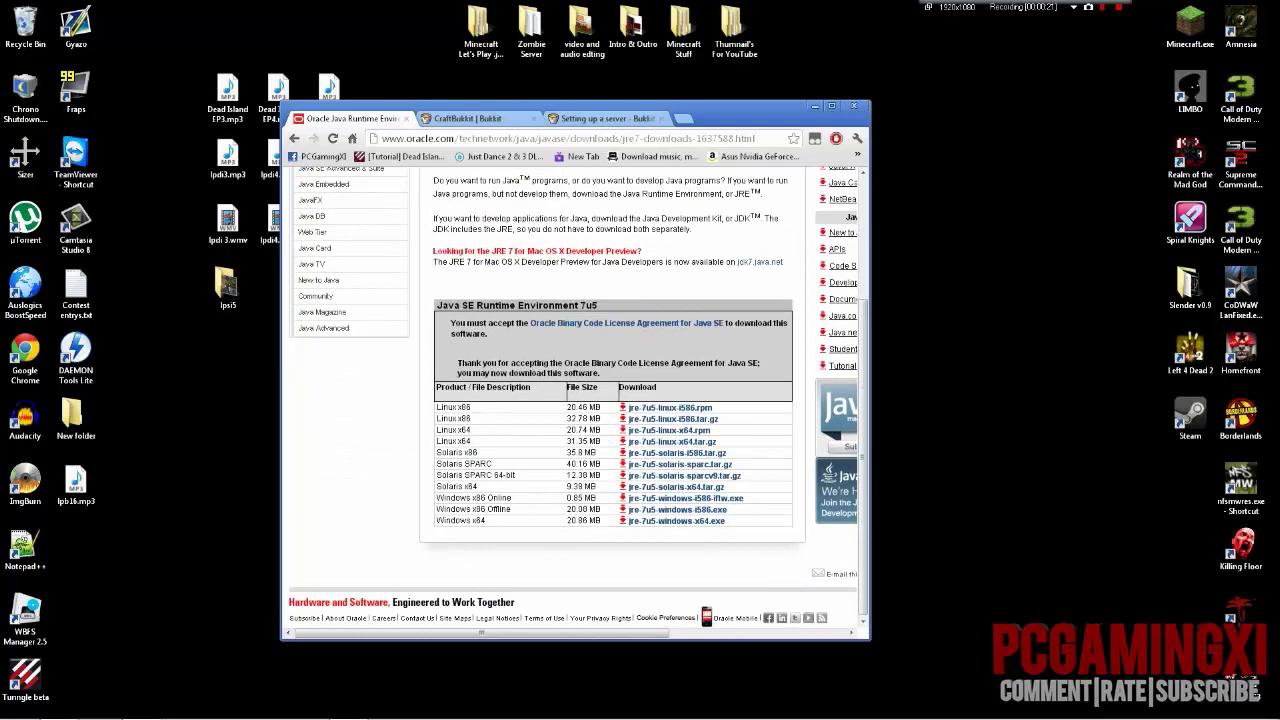
{"action": "left_click_drag", "start_coordinate": [511, 510], "coordinate": [450, 521]}
{"action": "left_click", "coordinate": [452, 521]}
- Run dxdiag to check whether the operating system is 32-bit or 64-bit, and close the diagnostic tool
{"action": "left_click", "coordinate": [17, 707]}
{"action": "left_click", "coordinate": [80, 673]}
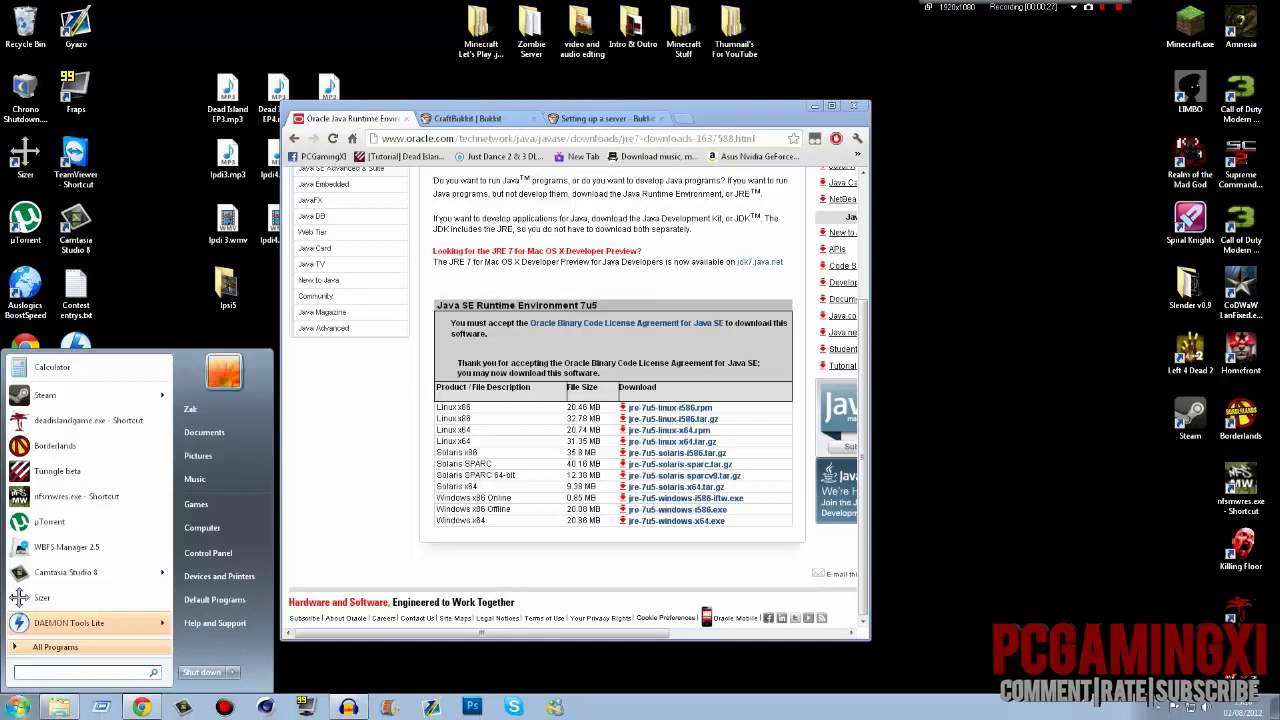
{"action": "type", "text": "dxdiag"}
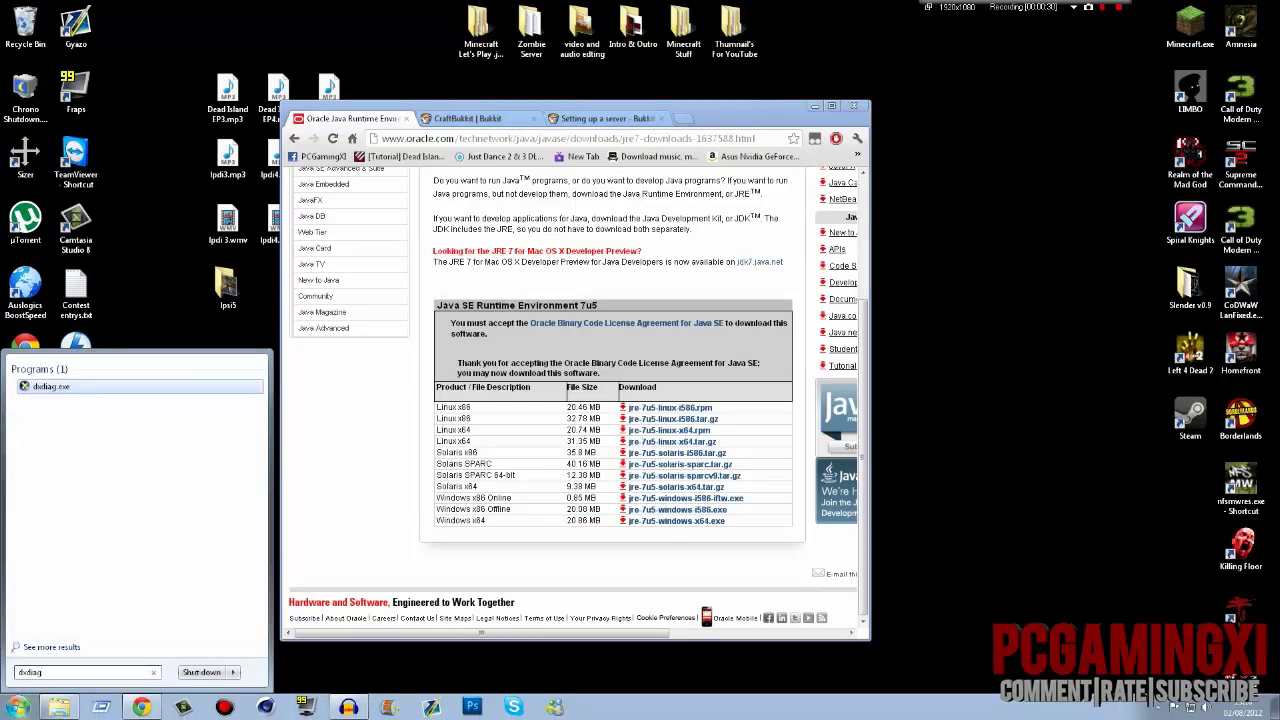
{"action": "key", "text": "Return"}
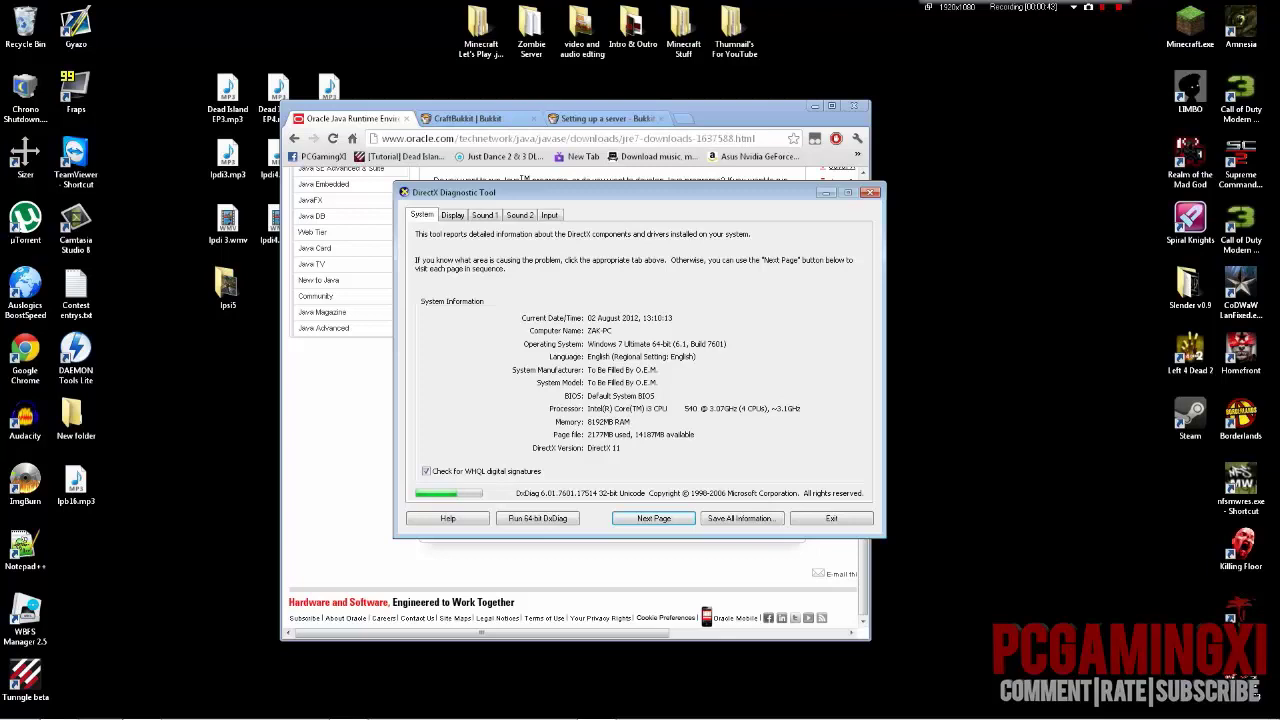
{"action": "left_click", "coordinate": [870, 192]}
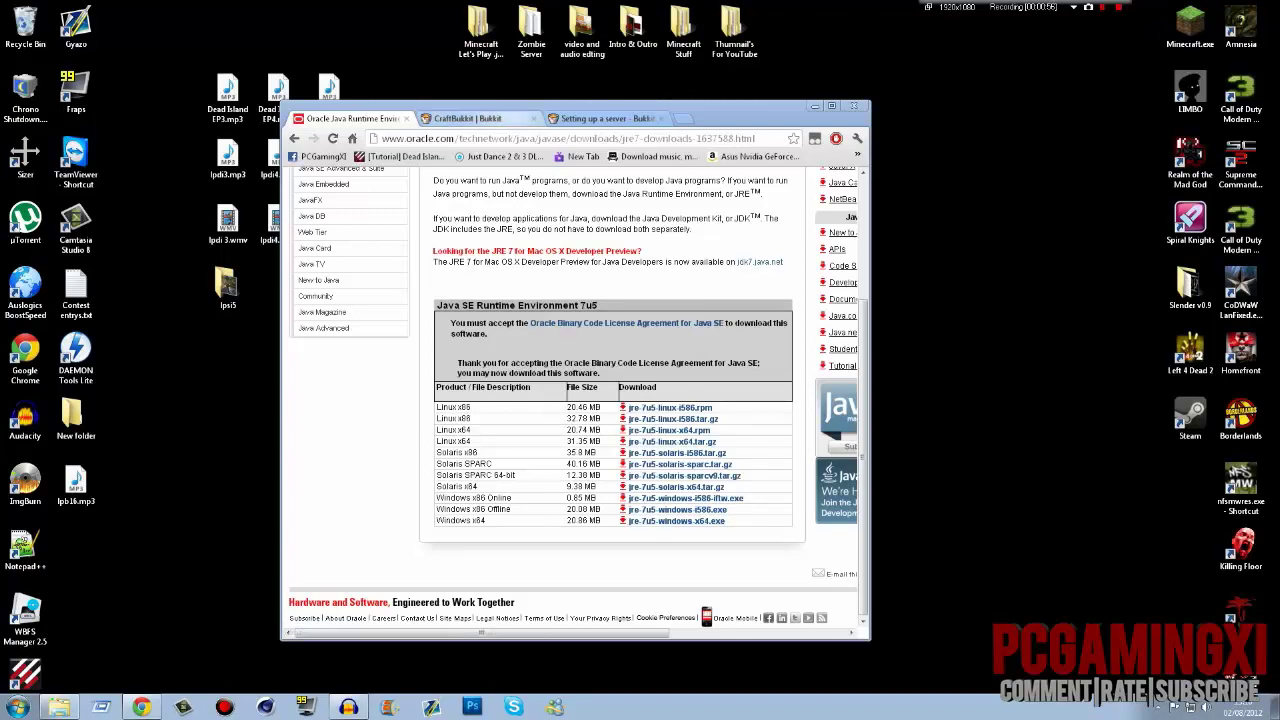
- Download the CraftBukkit 1.3.1-R0.1 development build to the Downloads folder and close the CraftBukkit page
{"action": "left_click_drag", "start_coordinate": [735, 112], "coordinate": [1078, 77]}
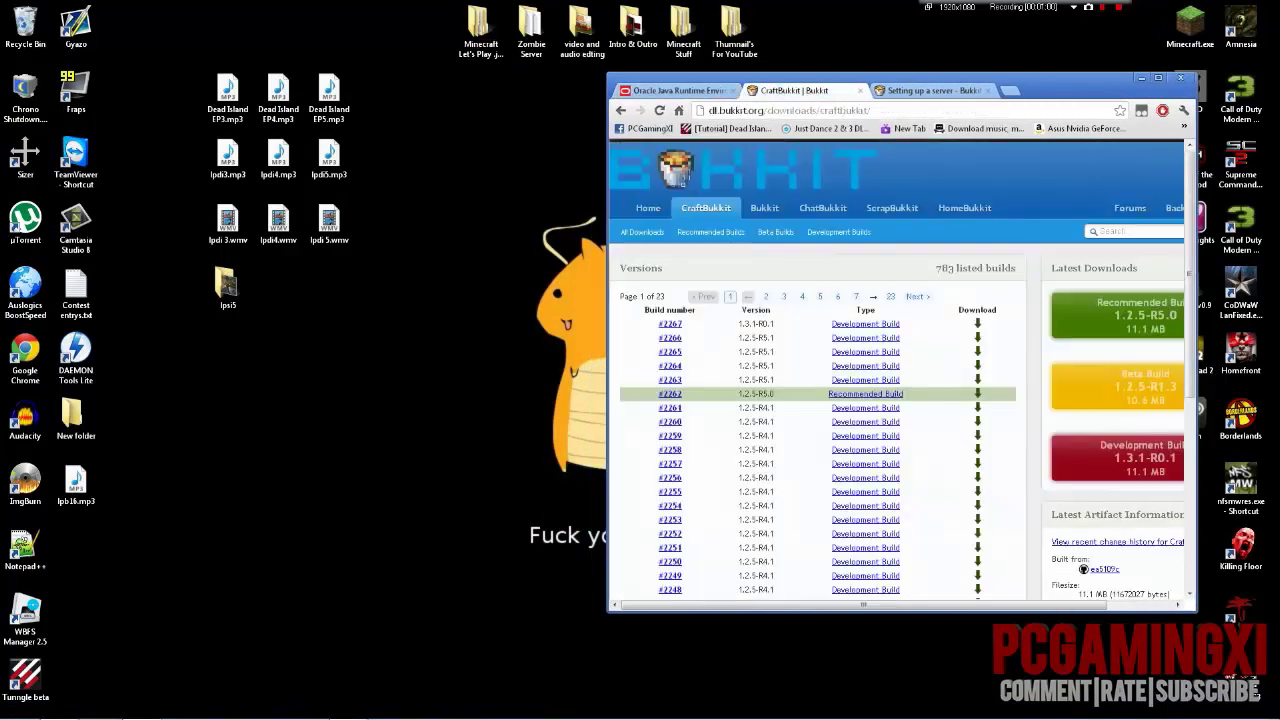
{"action": "left_click", "coordinate": [790, 90]}
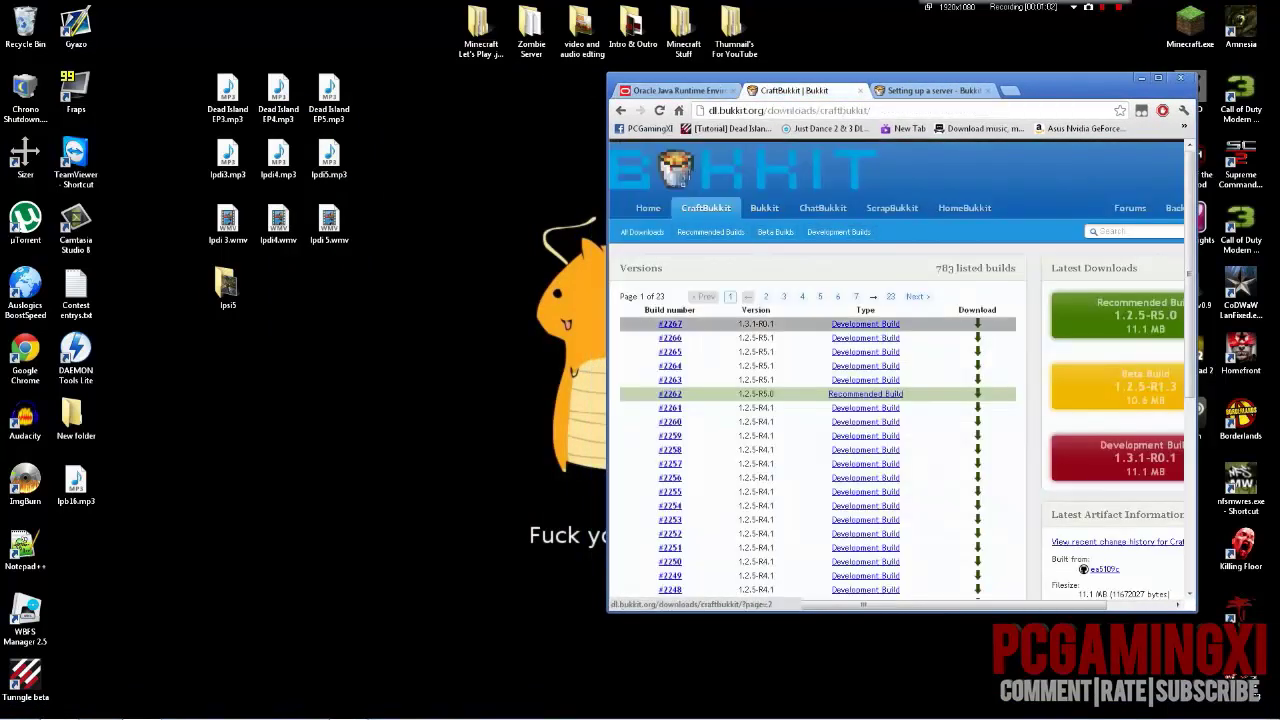
{"action": "left_click", "coordinate": [865, 324]}
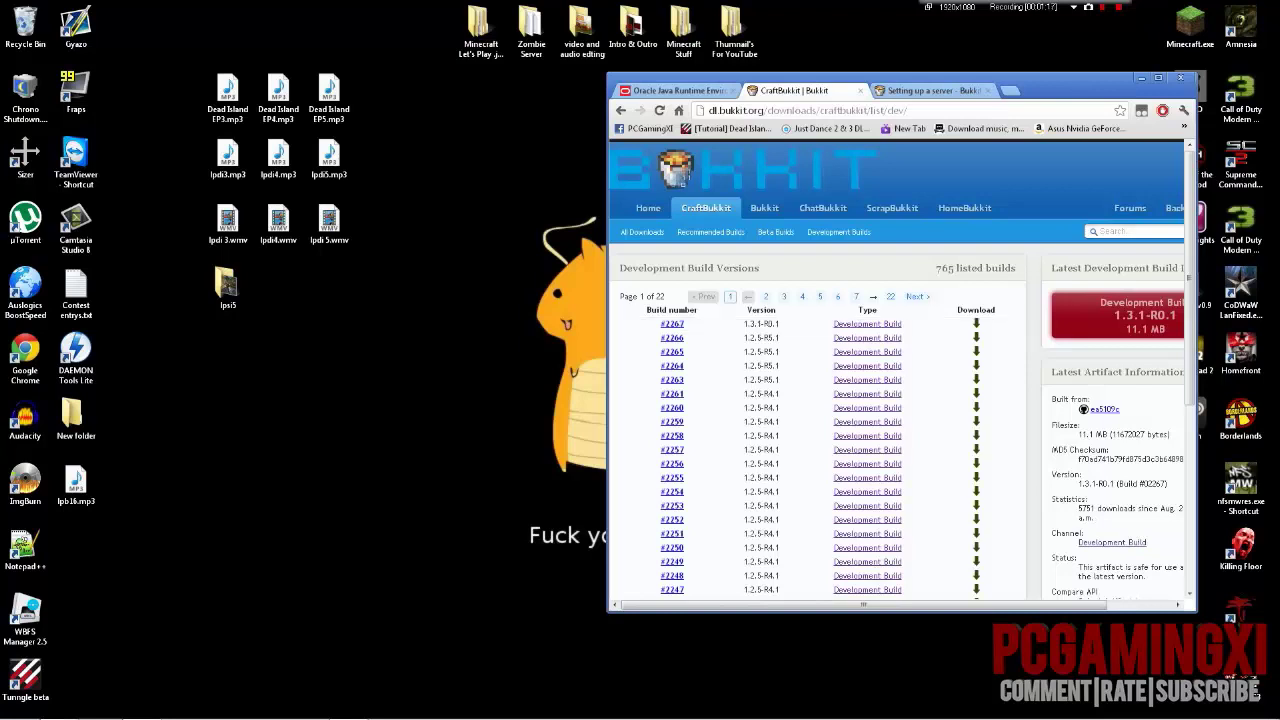
{"action": "left_click", "coordinate": [1110, 300]}
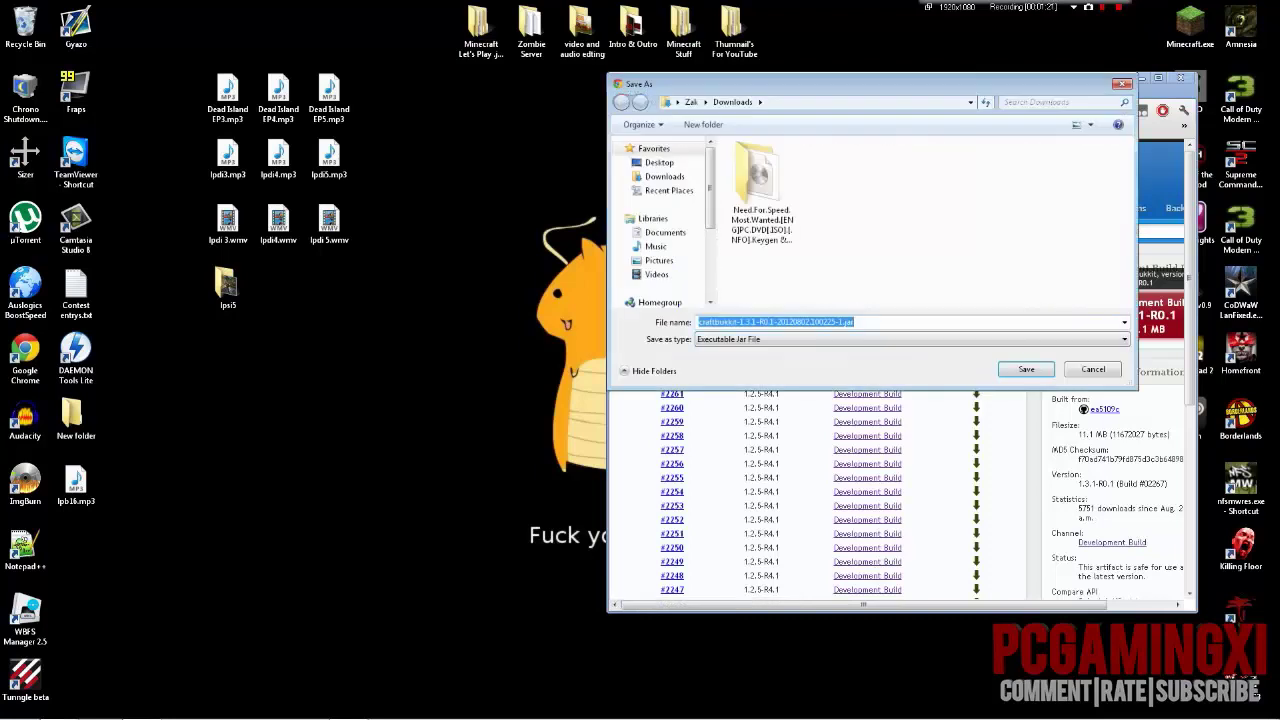
{"action": "key", "text": "Return"}
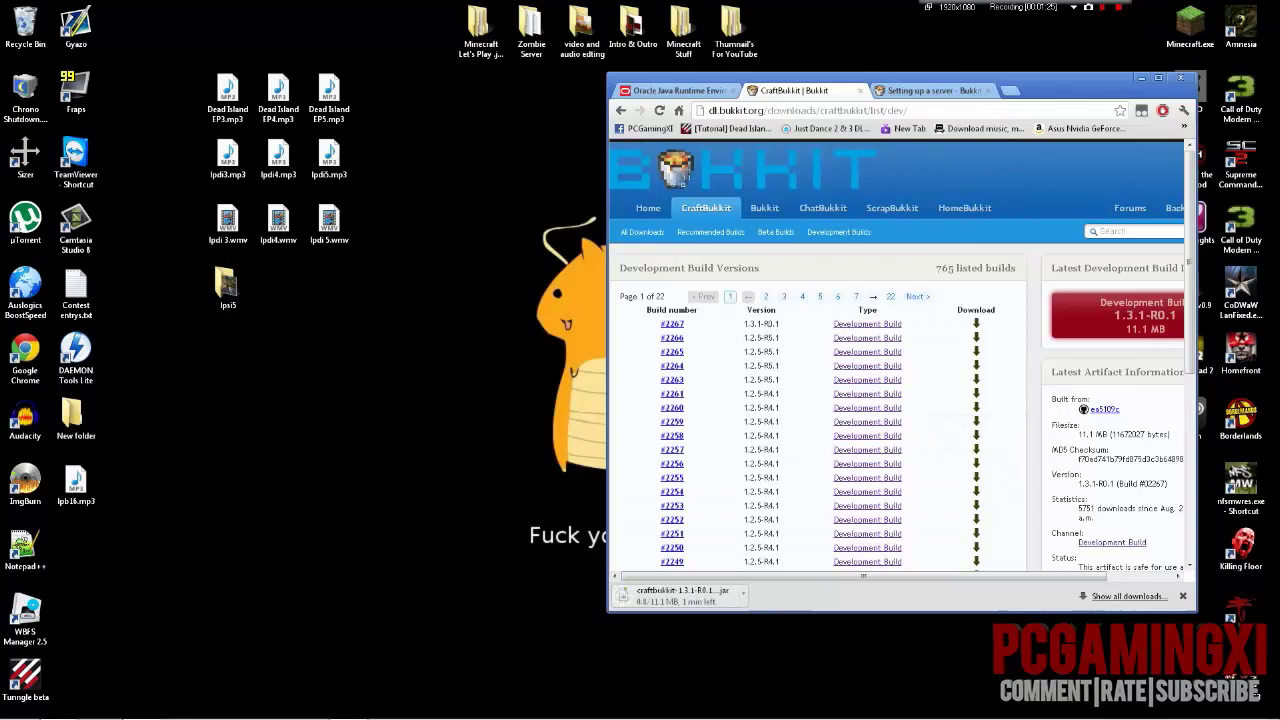
{"action": "left_click", "coordinate": [860, 90]}
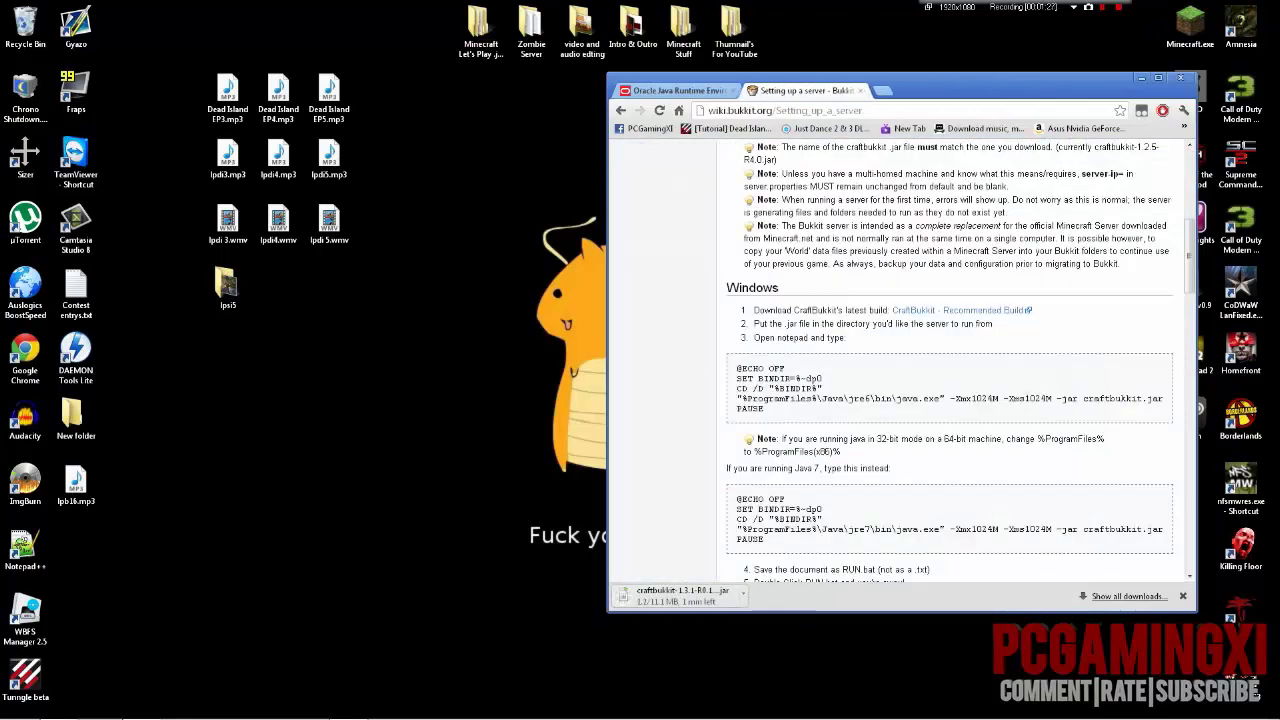
- Create a desktop folder named Server and open it beside the Bukkit server setup guide
{"action": "left_click_drag", "start_coordinate": [960, 80], "coordinate": [1045, 58]}
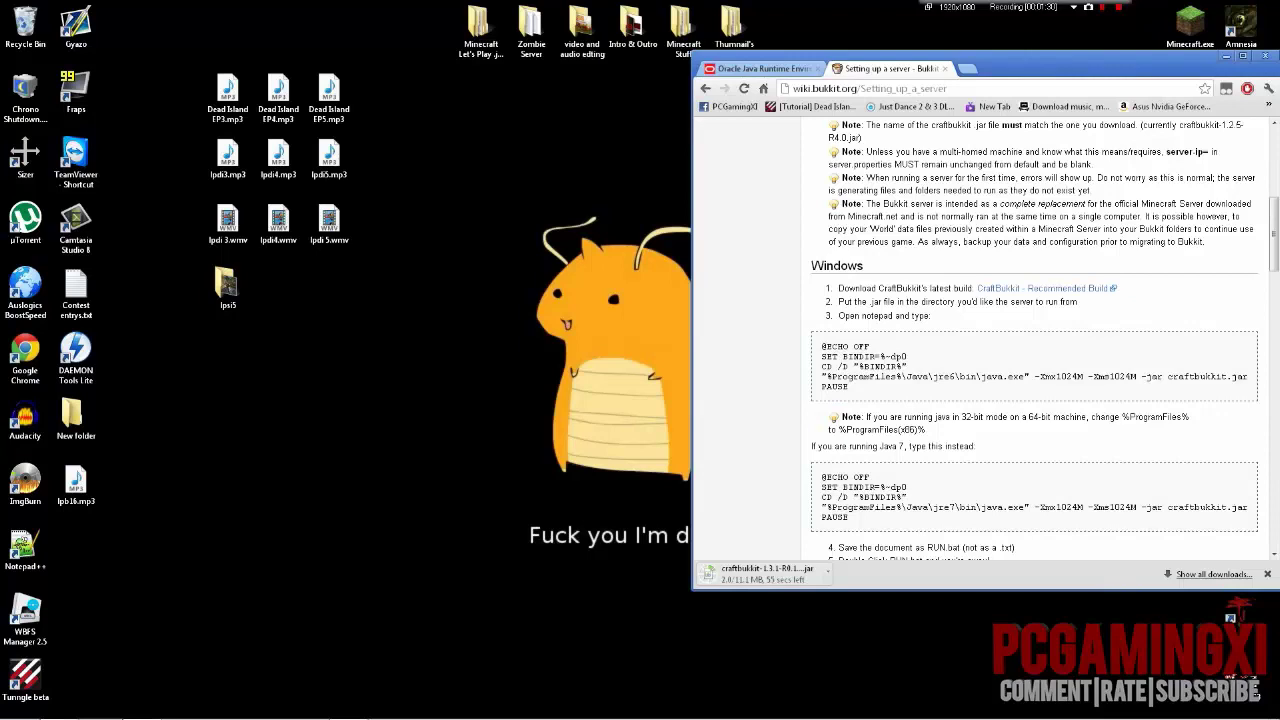
{"action": "right_click", "coordinate": [388, 420]}
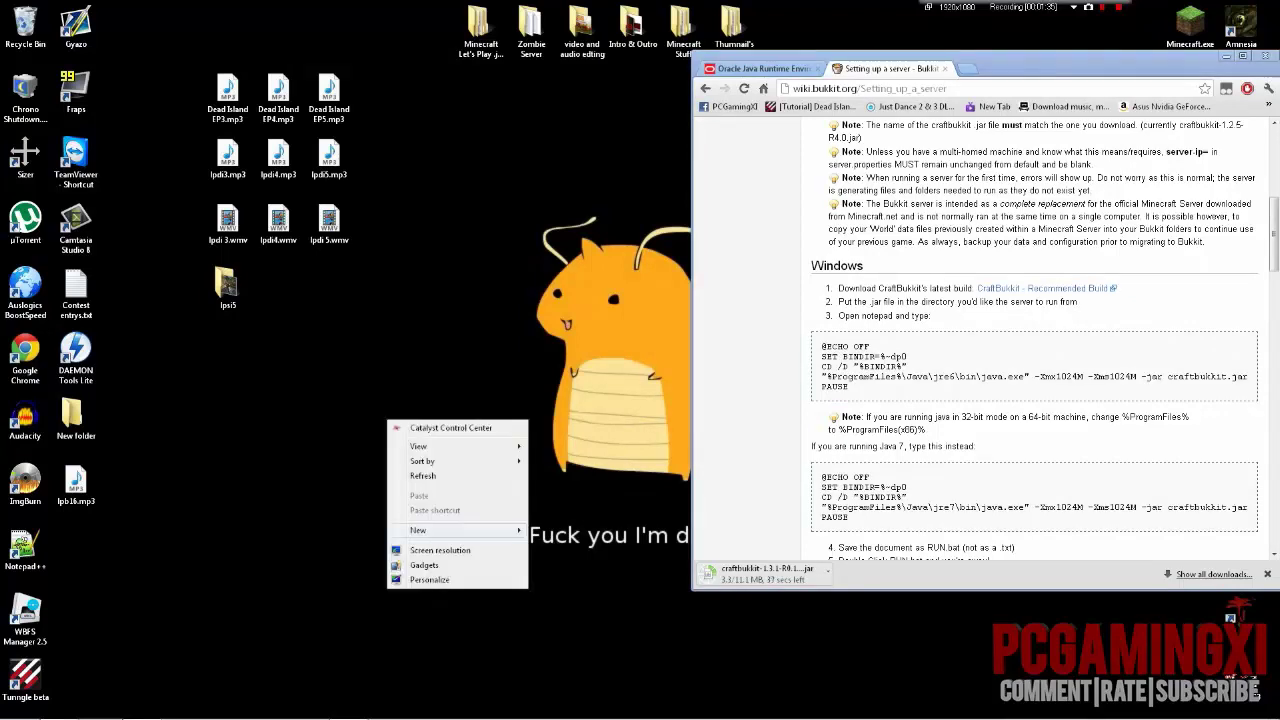
{"action": "mouse_move", "coordinate": [460, 530]}
{"action": "left_click", "coordinate": [560, 530]}
{"action": "type", "text": "S"}
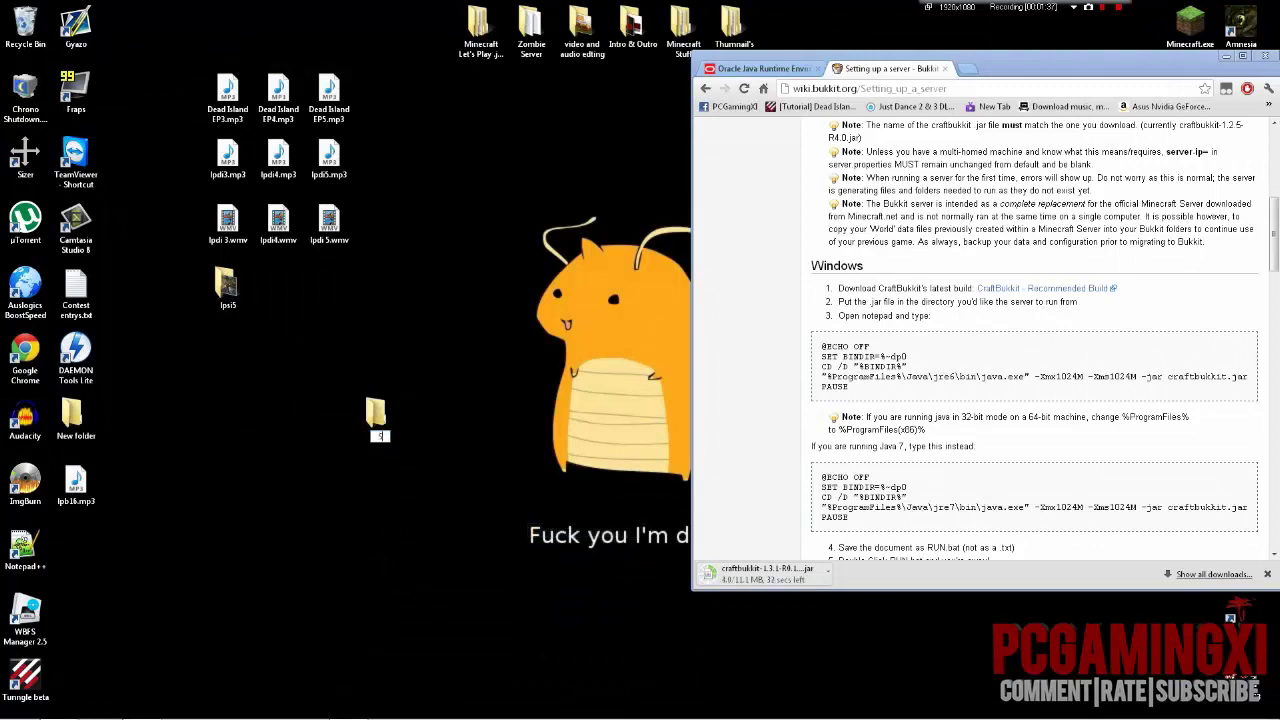
{"action": "type", "text": "erver"}
{"action": "key", "text": "Return"}
{"action": "key", "text": "Return"}
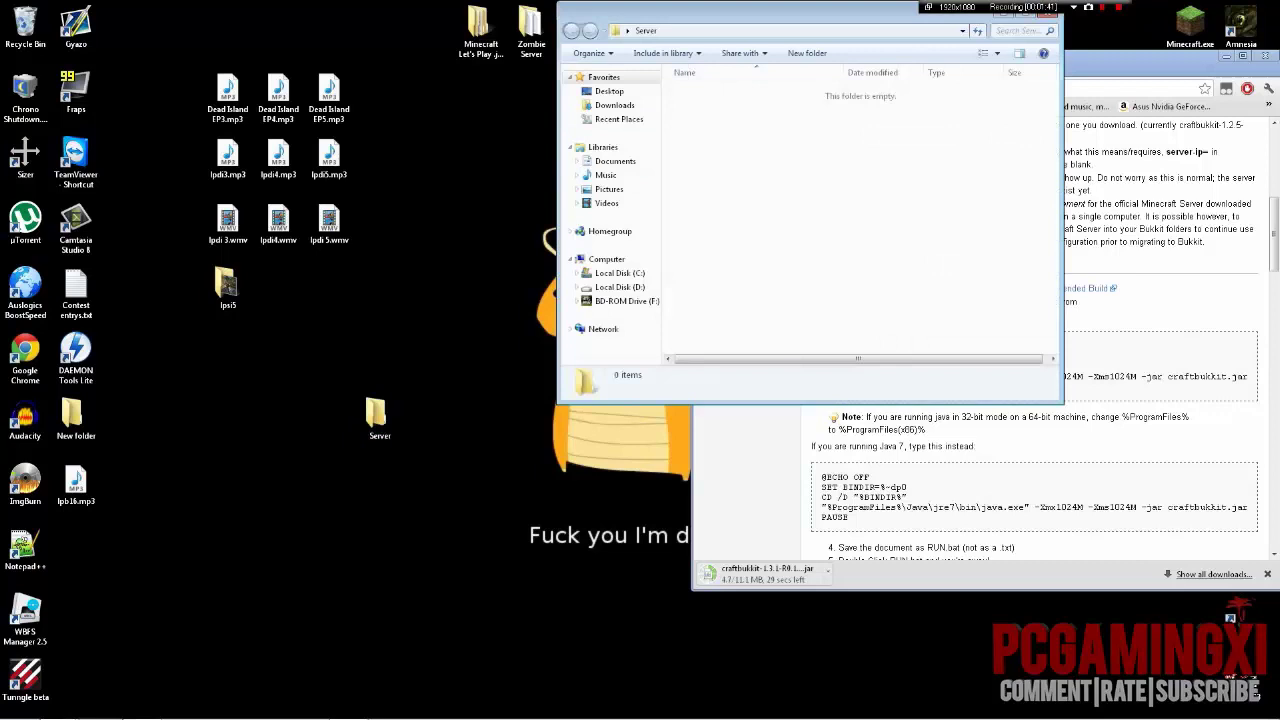
{"action": "left_click_drag", "start_coordinate": [760, 12], "coordinate": [299, 154]}
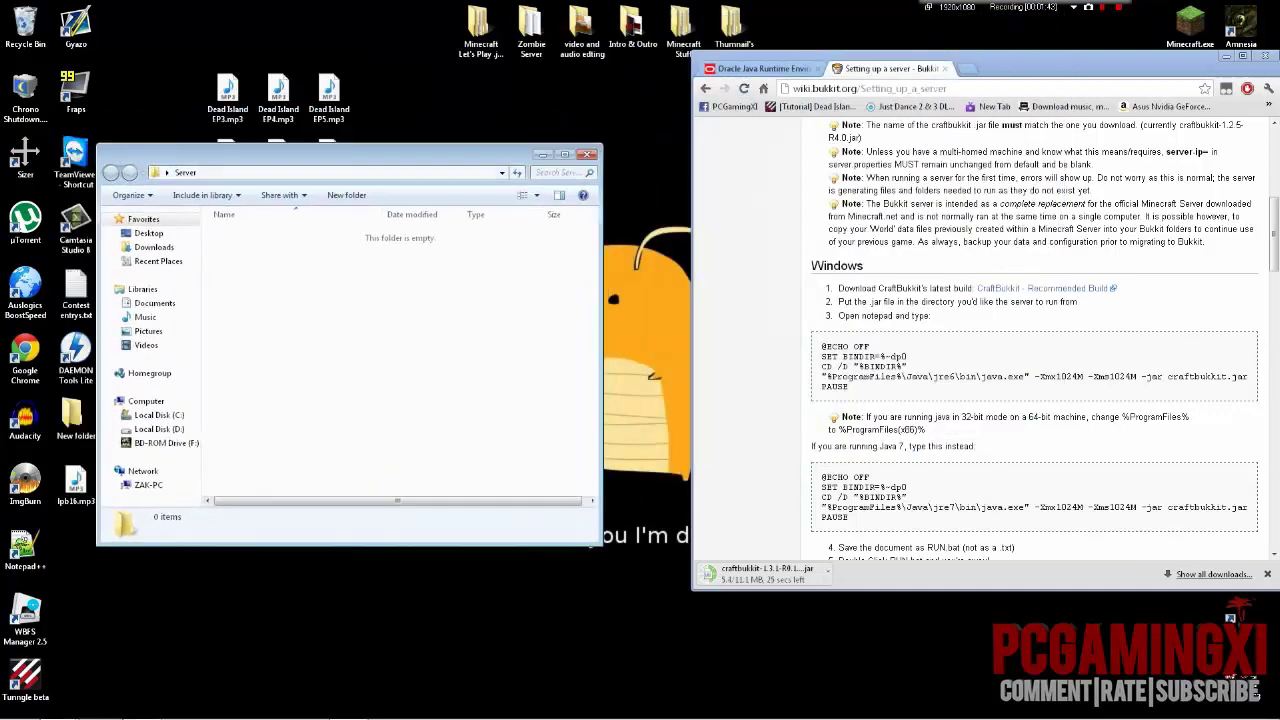
- Create a text document with the default name in the Server folder and open it in Notepad beside the guide
{"action": "right_click", "coordinate": [286, 310]}
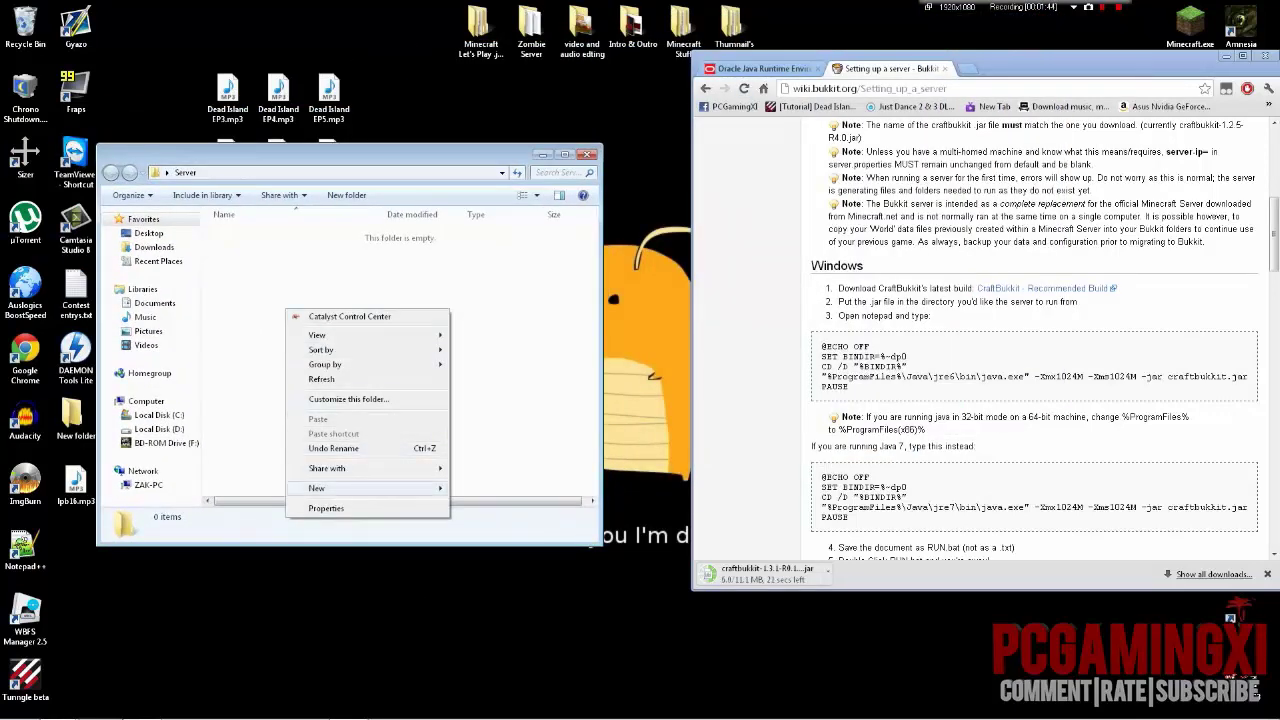
{"action": "mouse_move", "coordinate": [330, 488]}
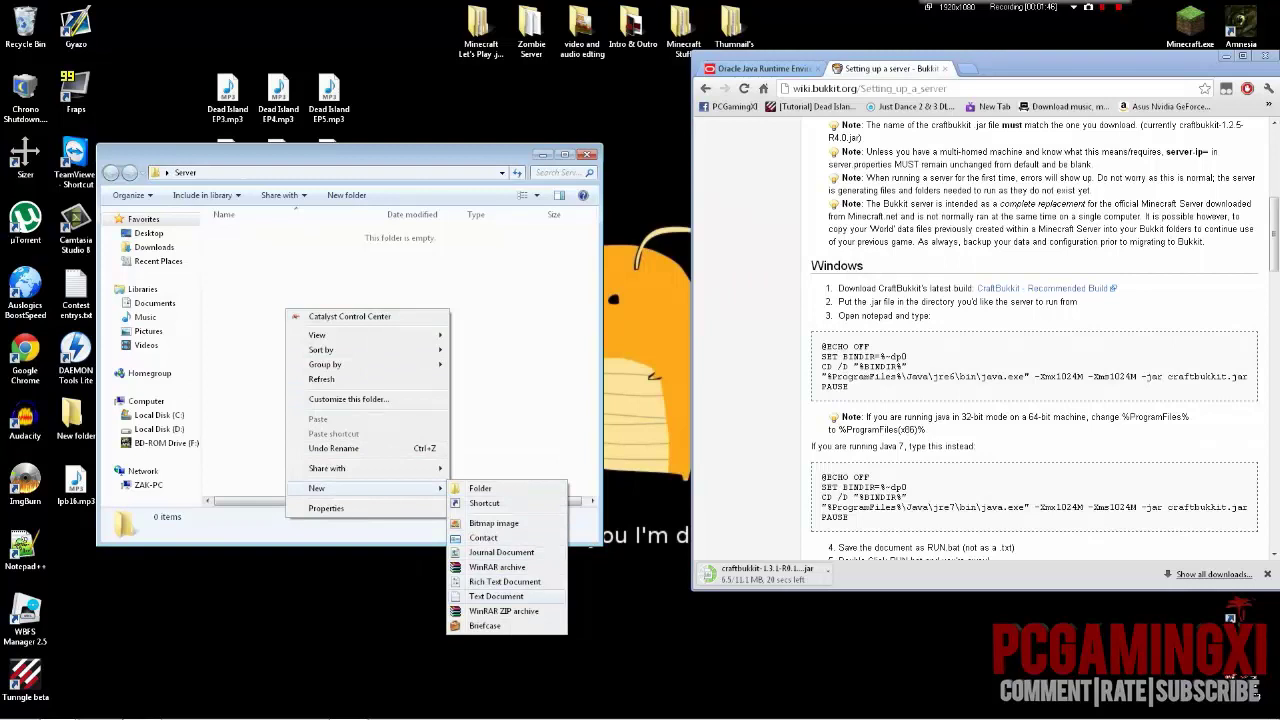
{"action": "left_click", "coordinate": [496, 596]}
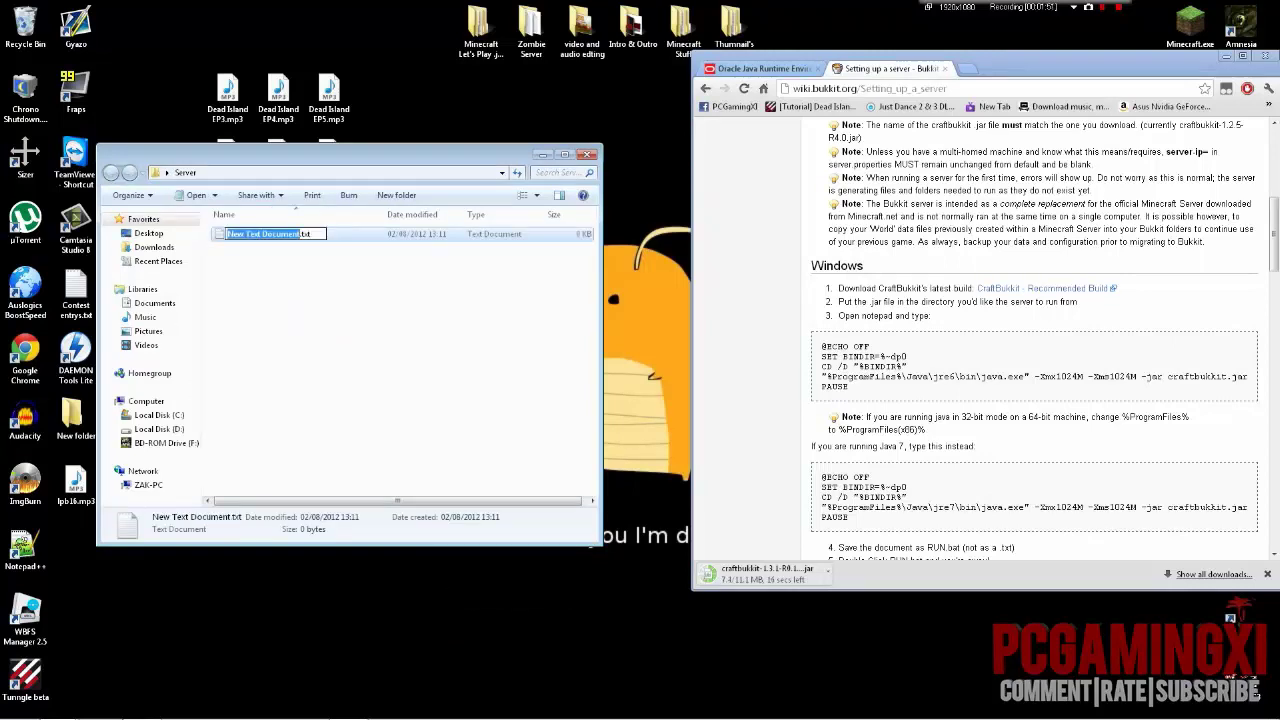
{"action": "key", "text": "Return"}
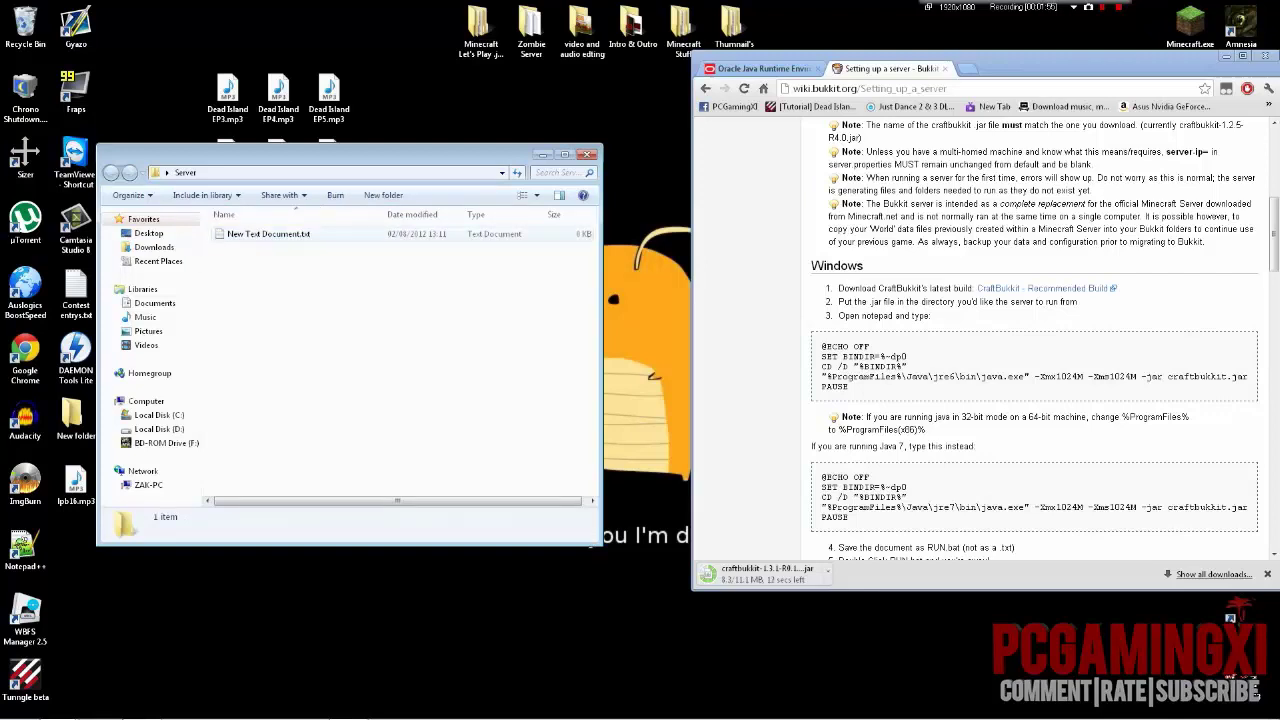
{"action": "double_click", "coordinate": [268, 233]}
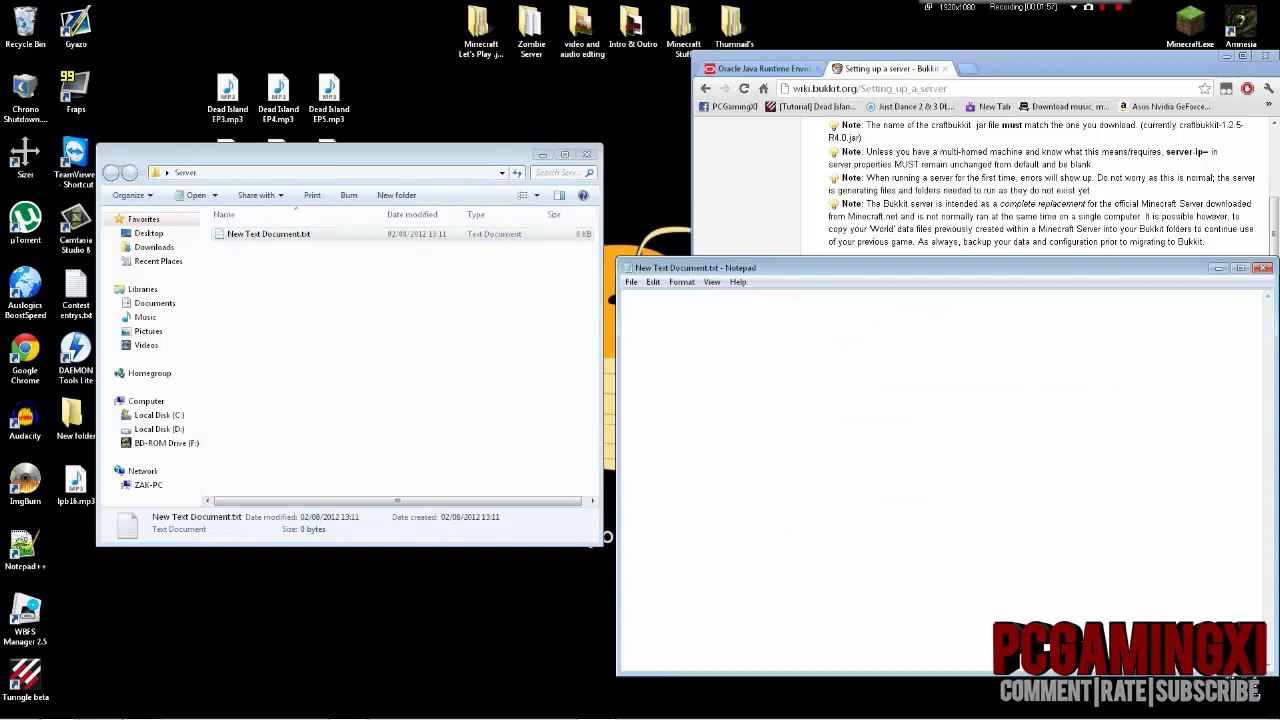
{"action": "left_click_drag", "start_coordinate": [820, 268], "coordinate": [265, 132]}
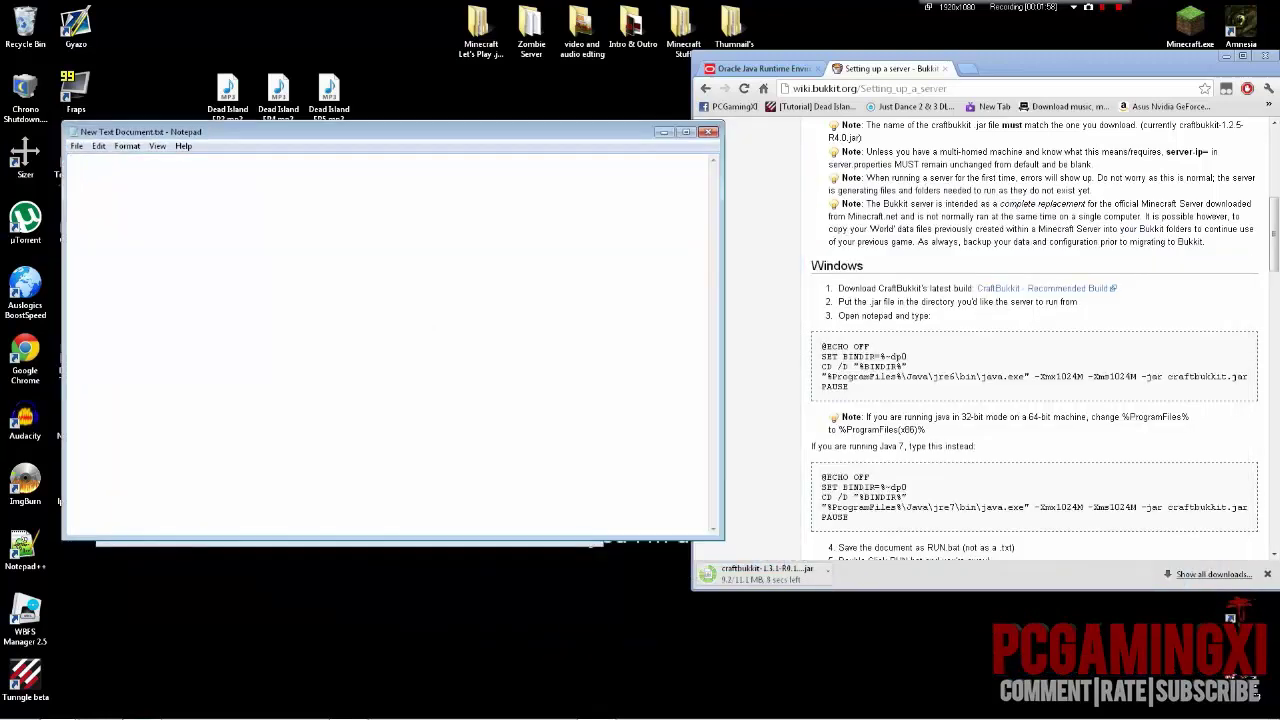
- Copy the Java 7 startup script from the guide's Windows section and paste it into the empty text document
{"action": "left_click", "coordinate": [822, 477]}
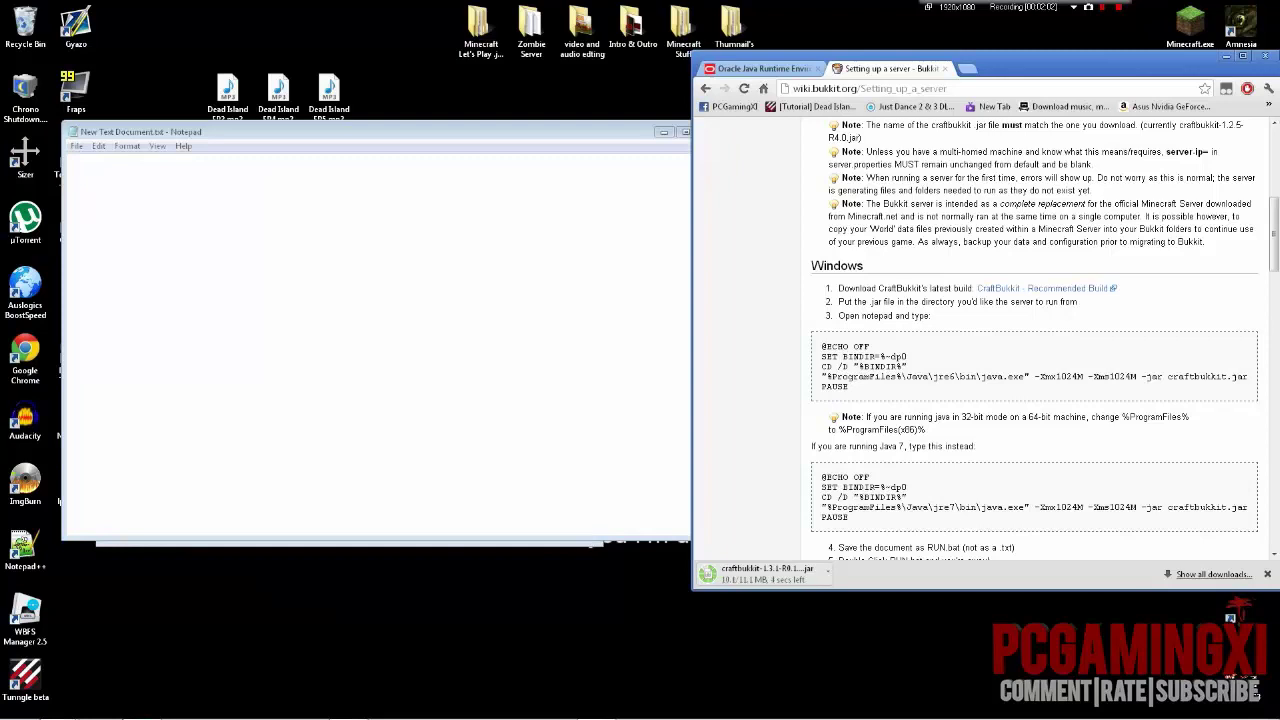
{"action": "left_click_drag", "start_coordinate": [821, 346], "coordinate": [902, 367]}
{"action": "left_click", "coordinate": [874, 360]}
{"action": "left_click", "coordinate": [903, 367]}
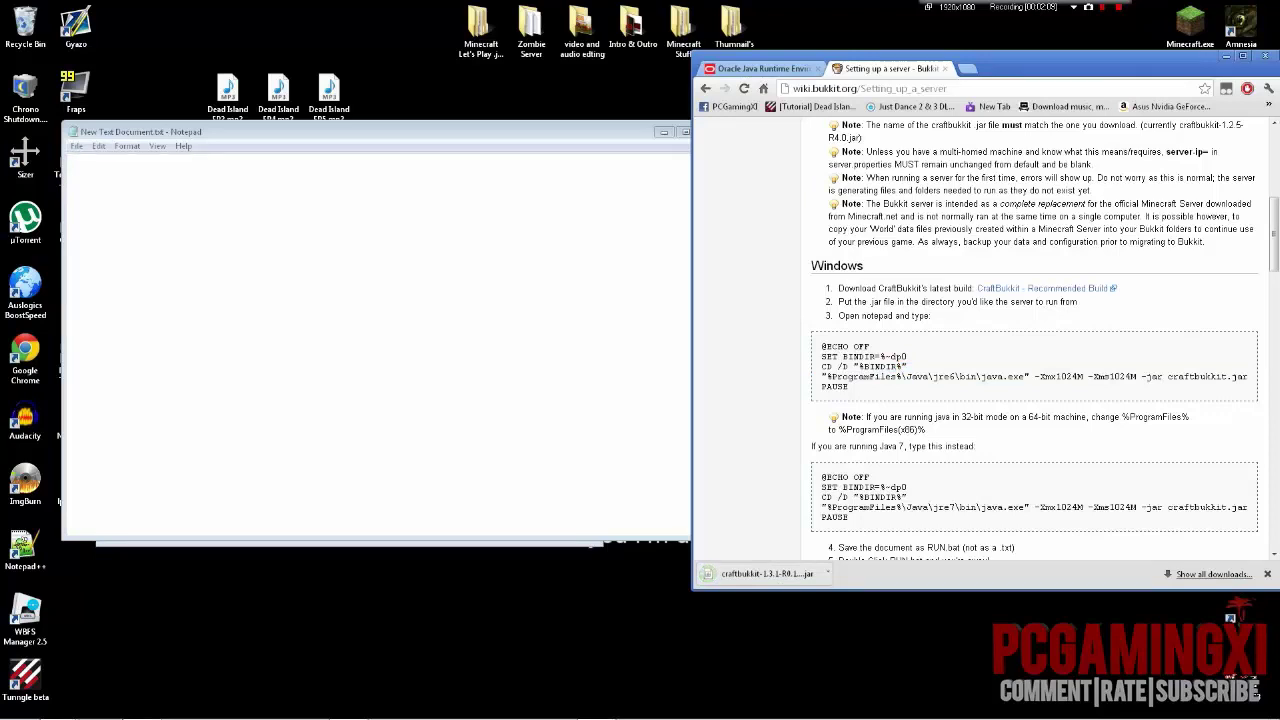
{"action": "left_click_drag", "start_coordinate": [860, 518], "coordinate": [820, 477]}
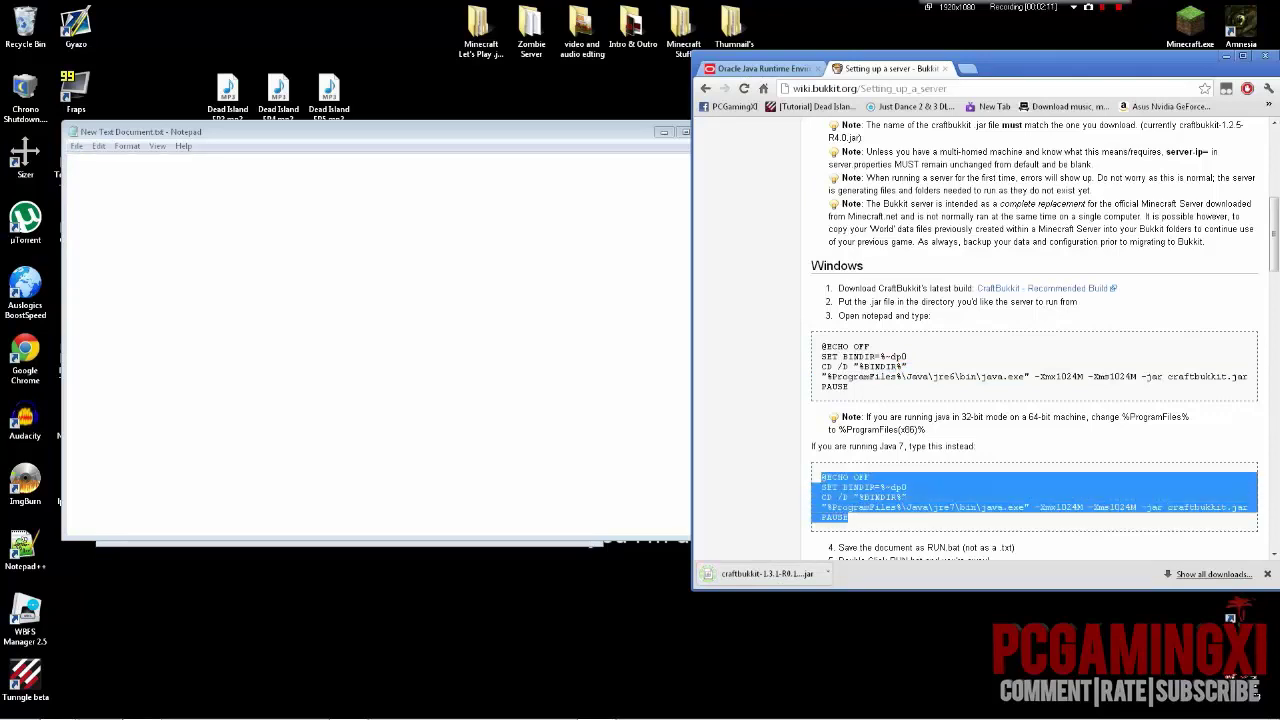
{"action": "right_click", "coordinate": [830, 480]}
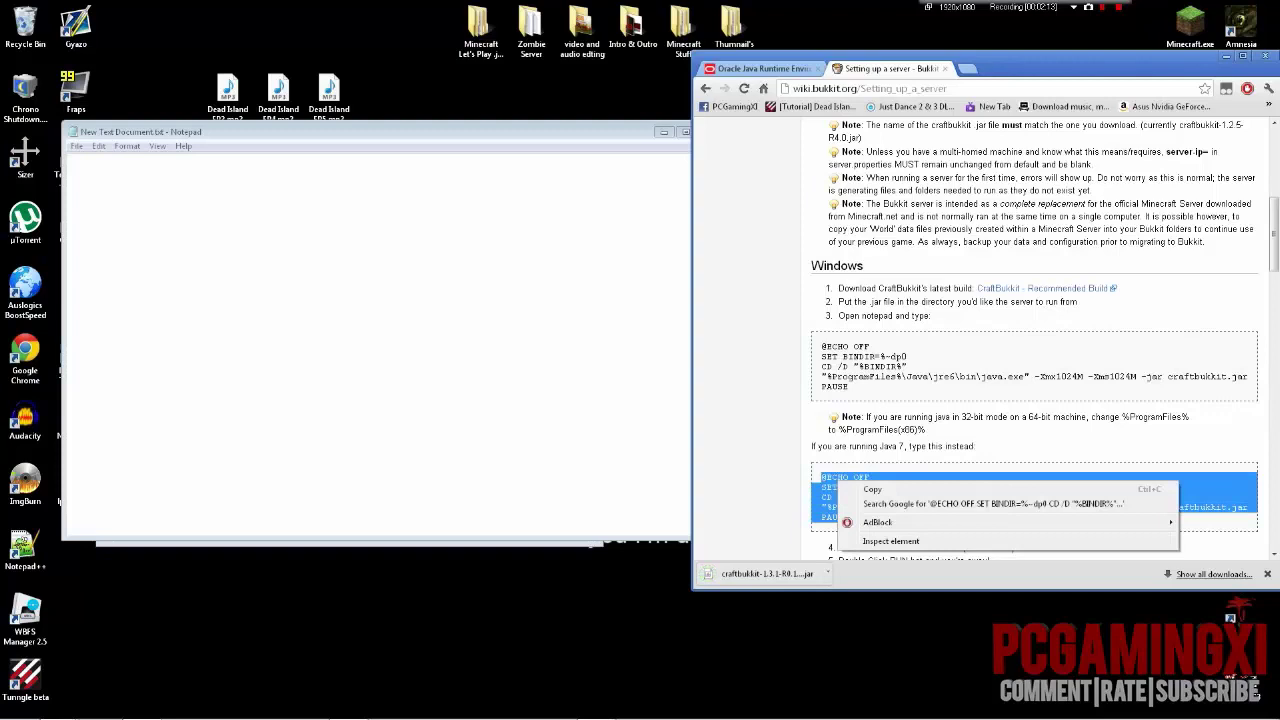
{"action": "left_click", "coordinate": [870, 489]}
{"action": "right_click", "coordinate": [403, 370]}
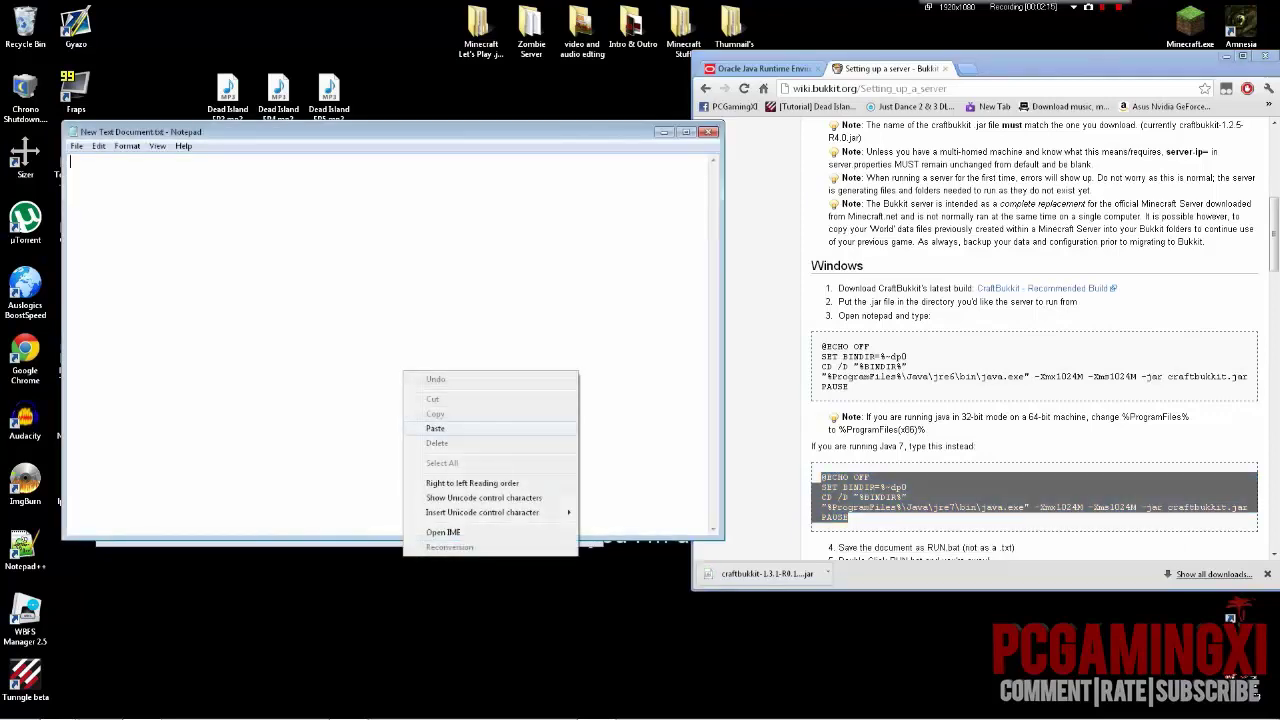
{"action": "left_click", "coordinate": [435, 428]}
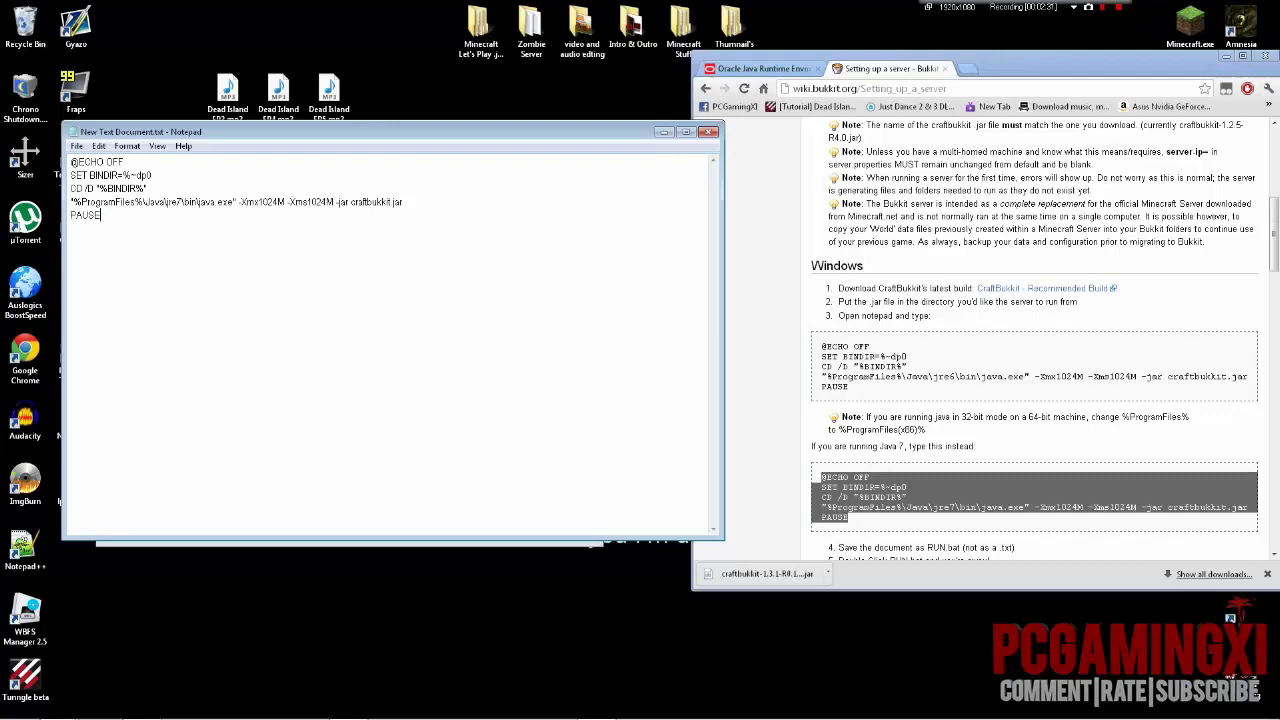
- Change %ProgramFiles% to %ProgramFiles(x86)% in the script's java.exe path
{"action": "left_click", "coordinate": [136, 202]}
{"action": "type", "text": "("}
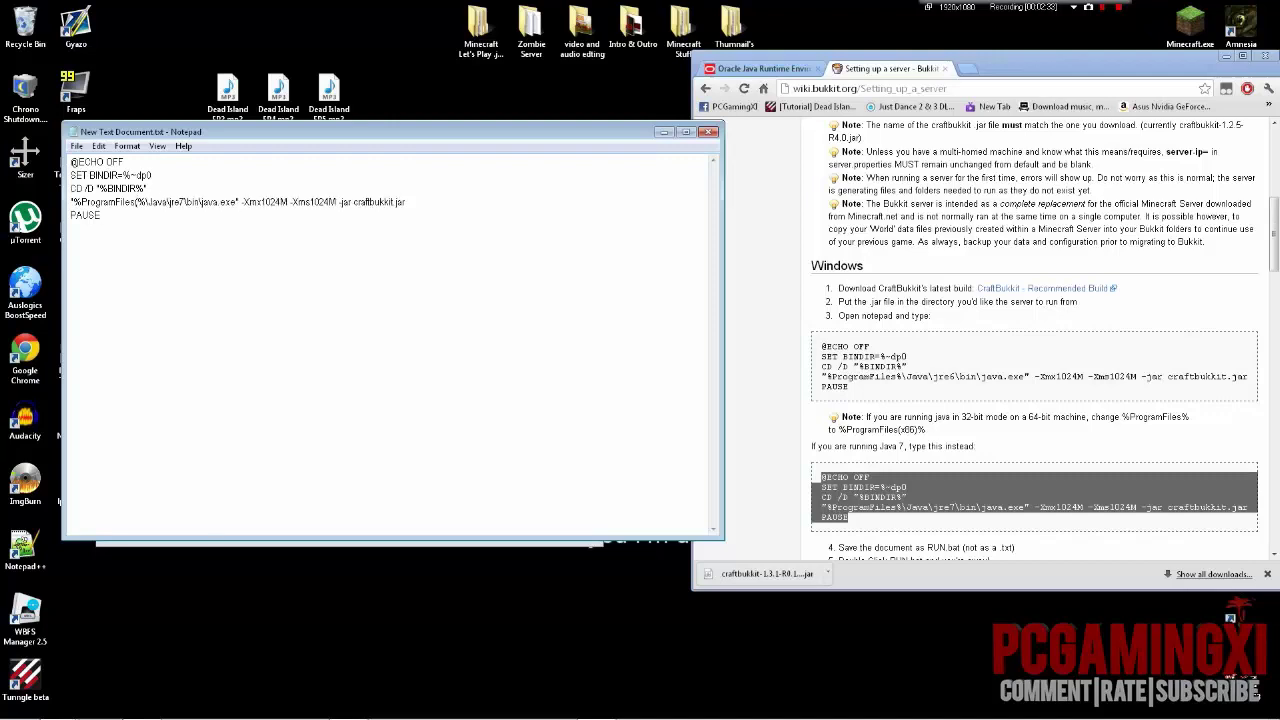
{"action": "type", "text": "x86)"}
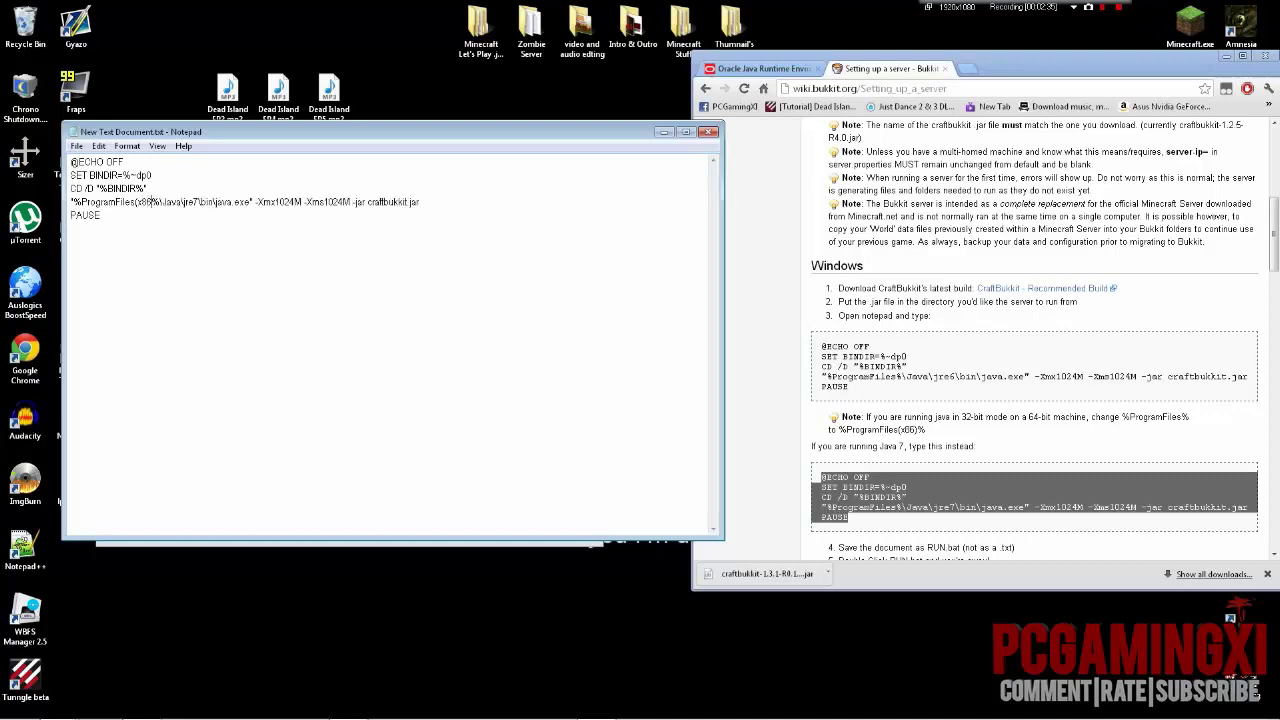
{"action": "type", "text": ")"}
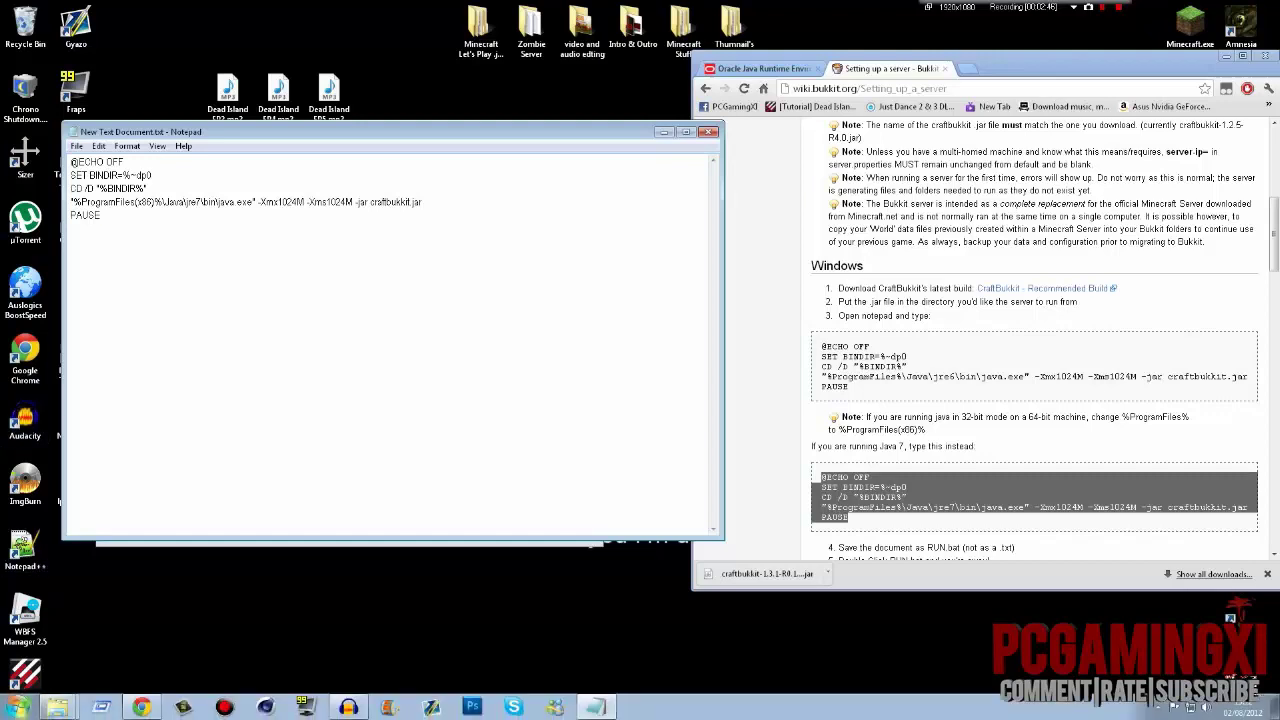
- Browse to the Java folder under Program Files (x86) on drive C and show its full path beside the script
{"action": "left_click", "coordinate": [17, 708]}
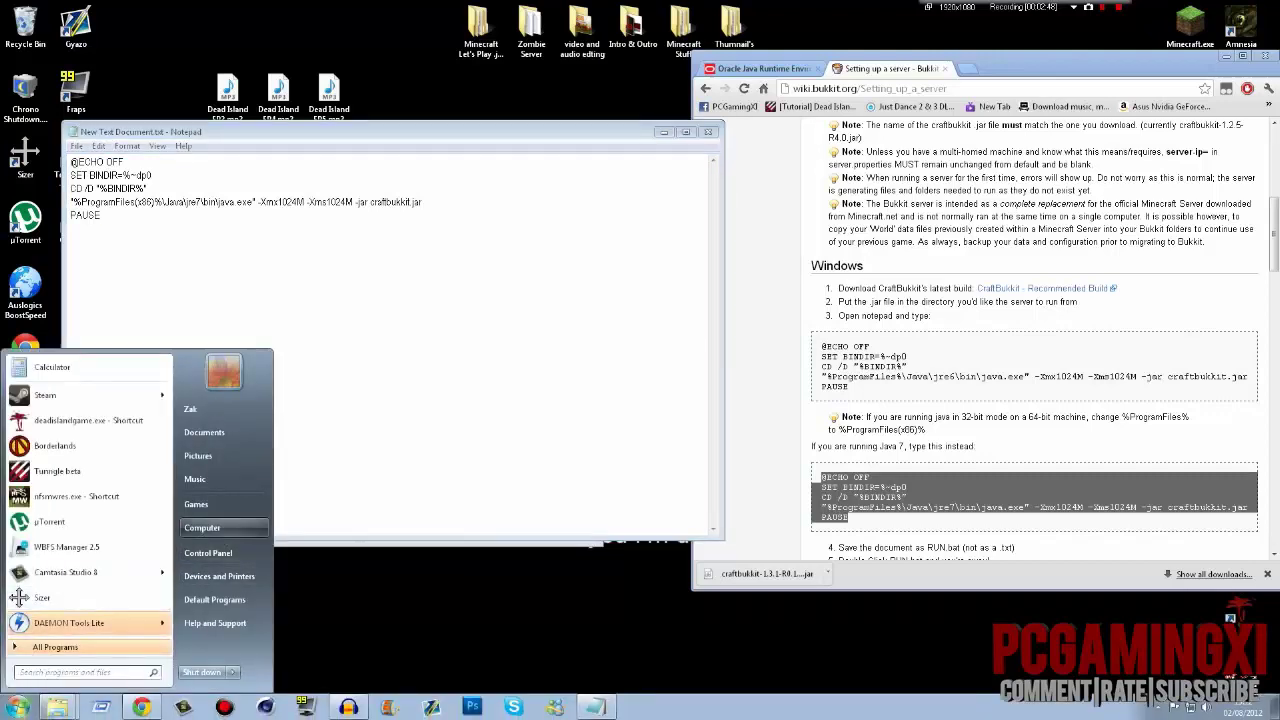
{"action": "left_click", "coordinate": [220, 528]}
{"action": "double_click", "coordinate": [312, 262]}
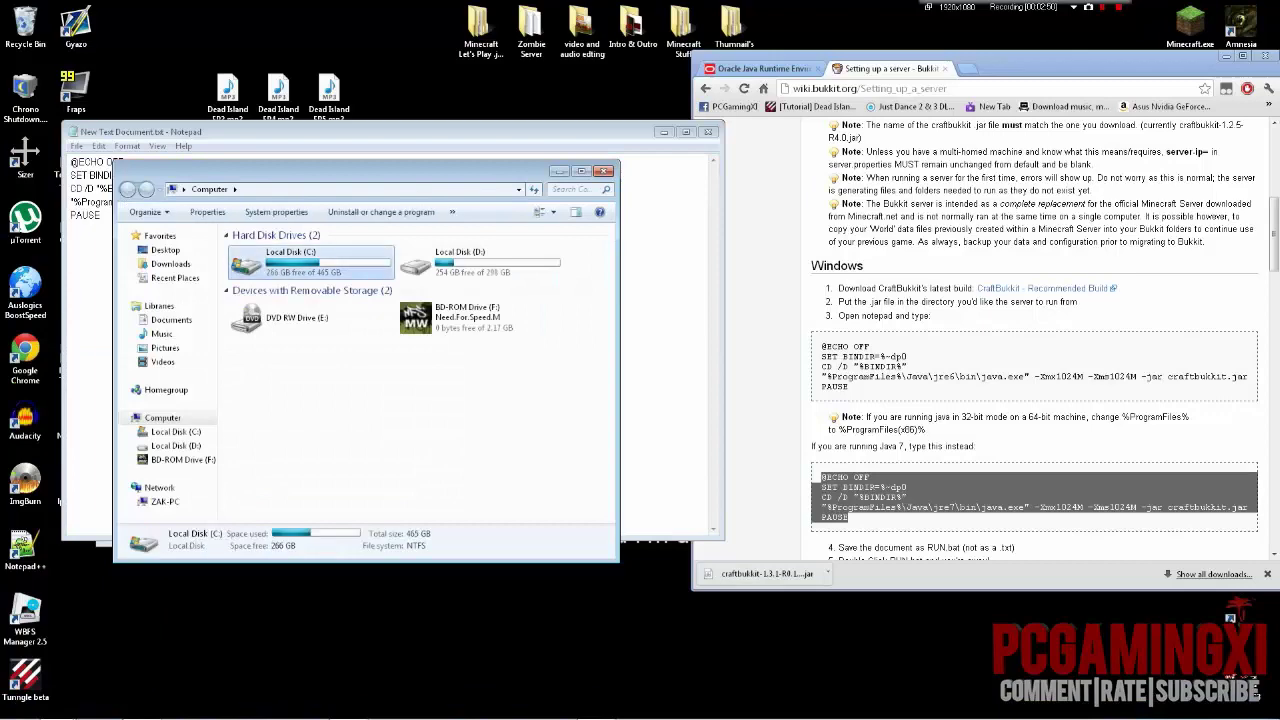
{"action": "left_click_drag", "start_coordinate": [350, 171], "coordinate": [835, 103]}
{"action": "double_click", "coordinate": [765, 364]}
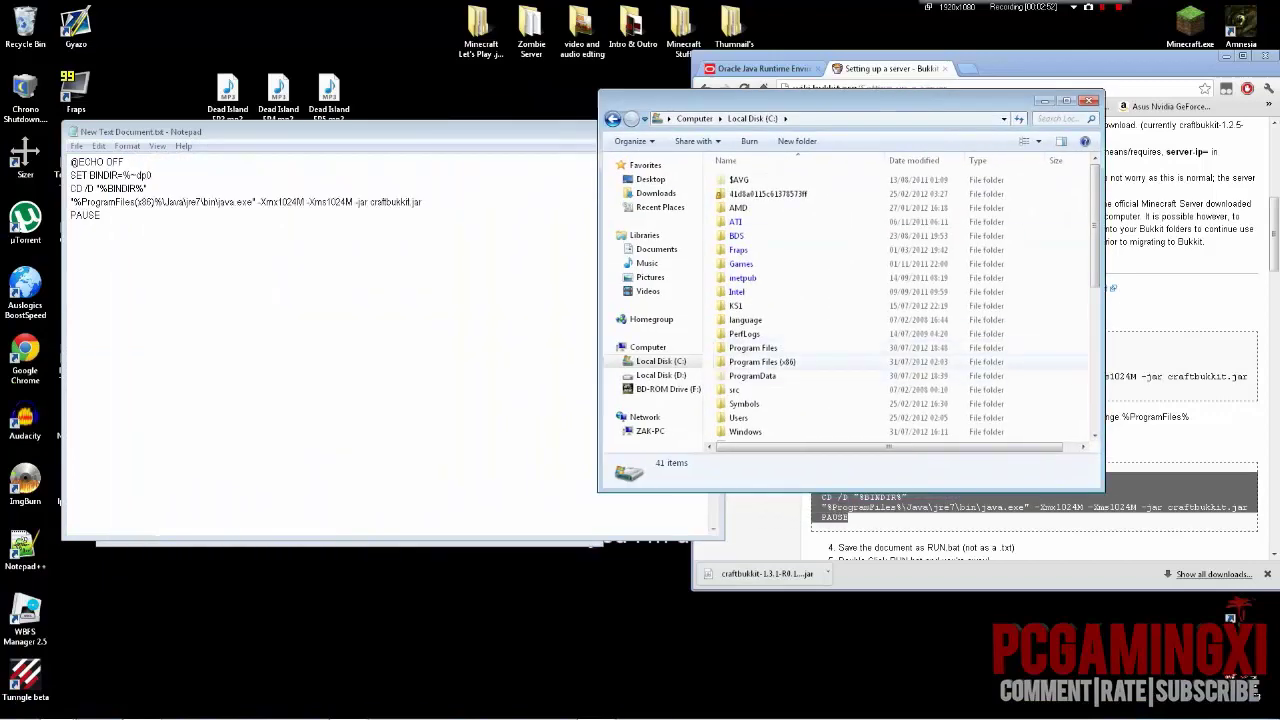
{"action": "left_click", "coordinate": [800, 250]}
{"action": "key", "text": "j"}
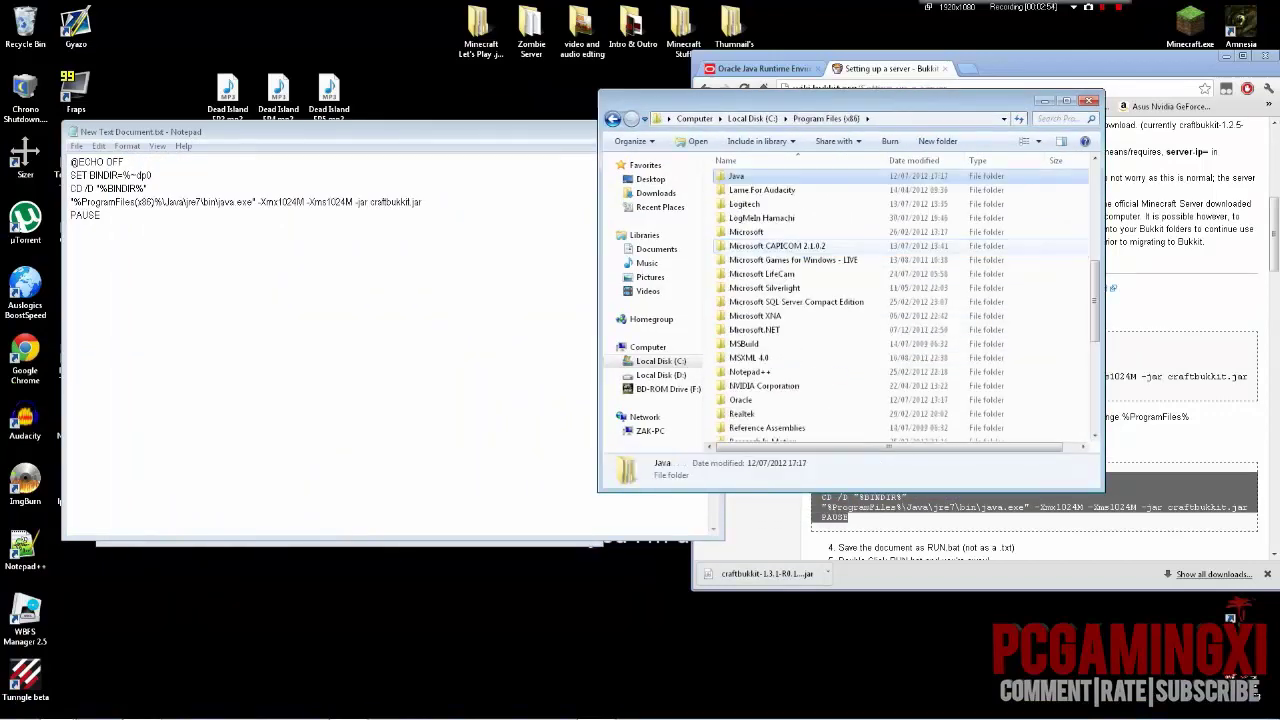
{"action": "key", "text": "Return"}
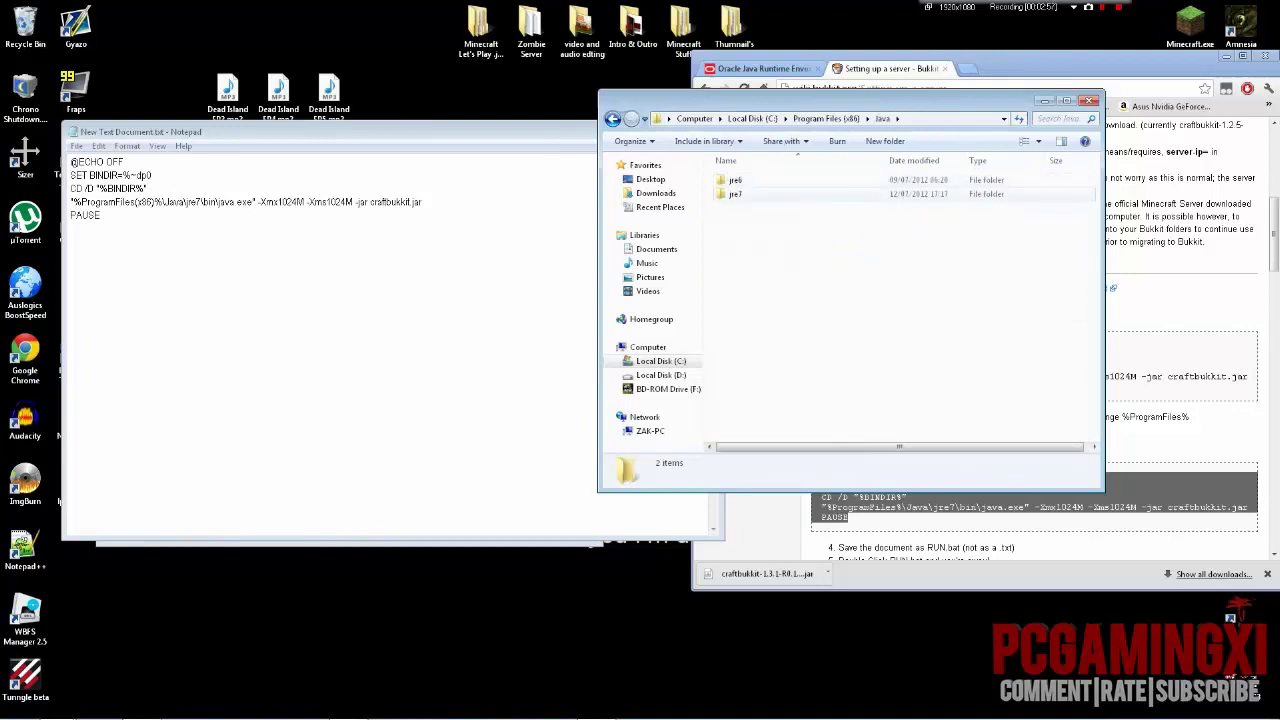
{"action": "left_click", "coordinate": [940, 119]}
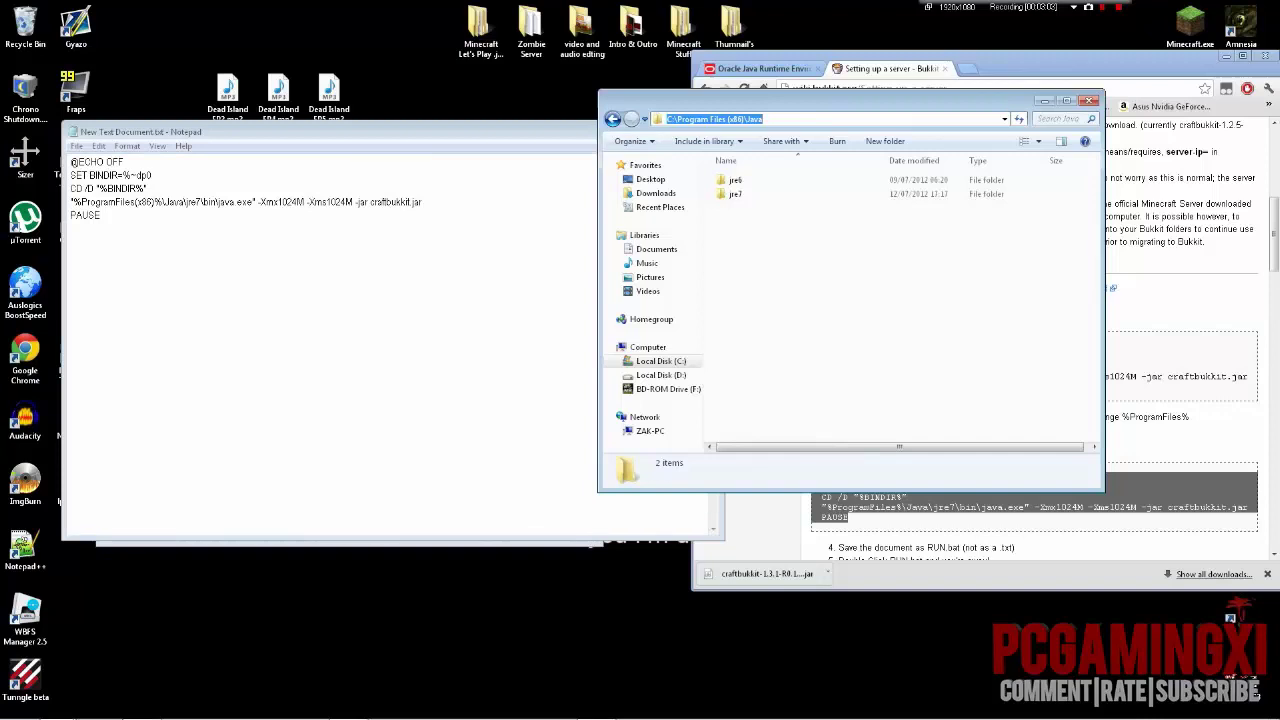
- Compare the x86 part of the script's java.exe path with the Program Files folders on drive C, and close the folder window
{"action": "left_click_drag", "start_coordinate": [135, 202], "coordinate": [152, 202]}
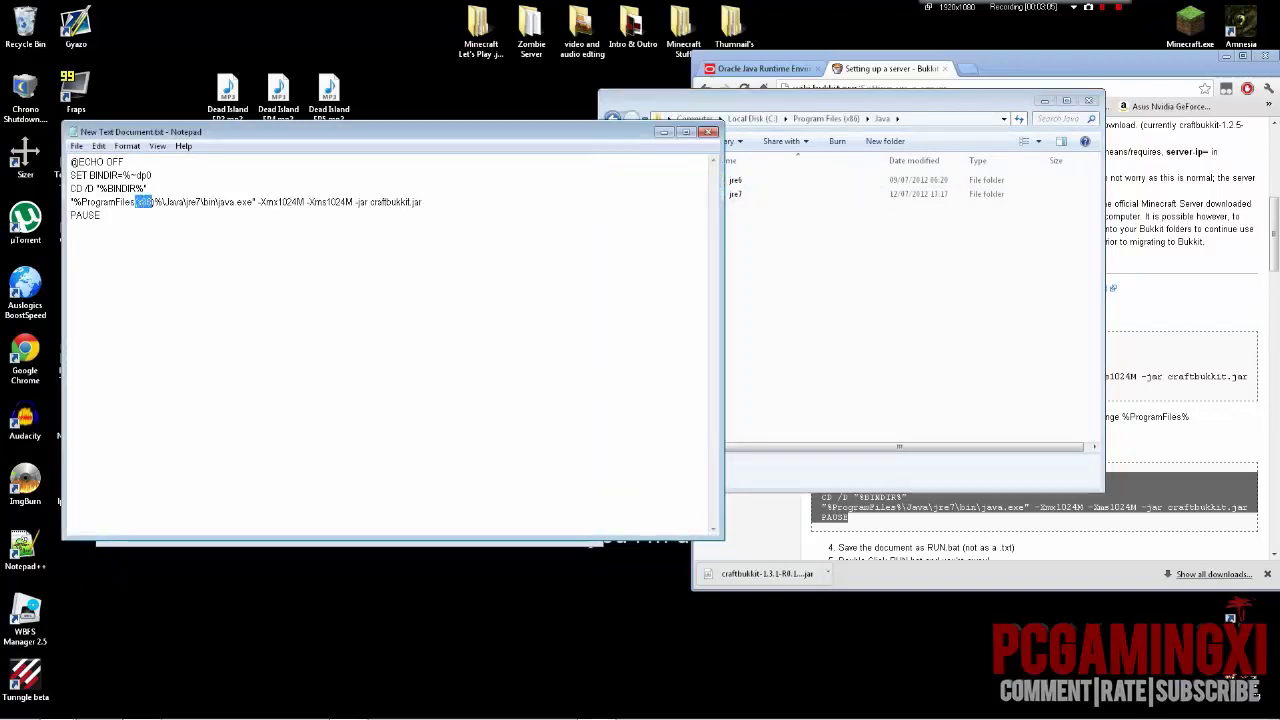
{"action": "left_click", "coordinate": [760, 240]}
{"action": "key", "text": "alt+Up"}
{"action": "key", "text": "alt+Up"}
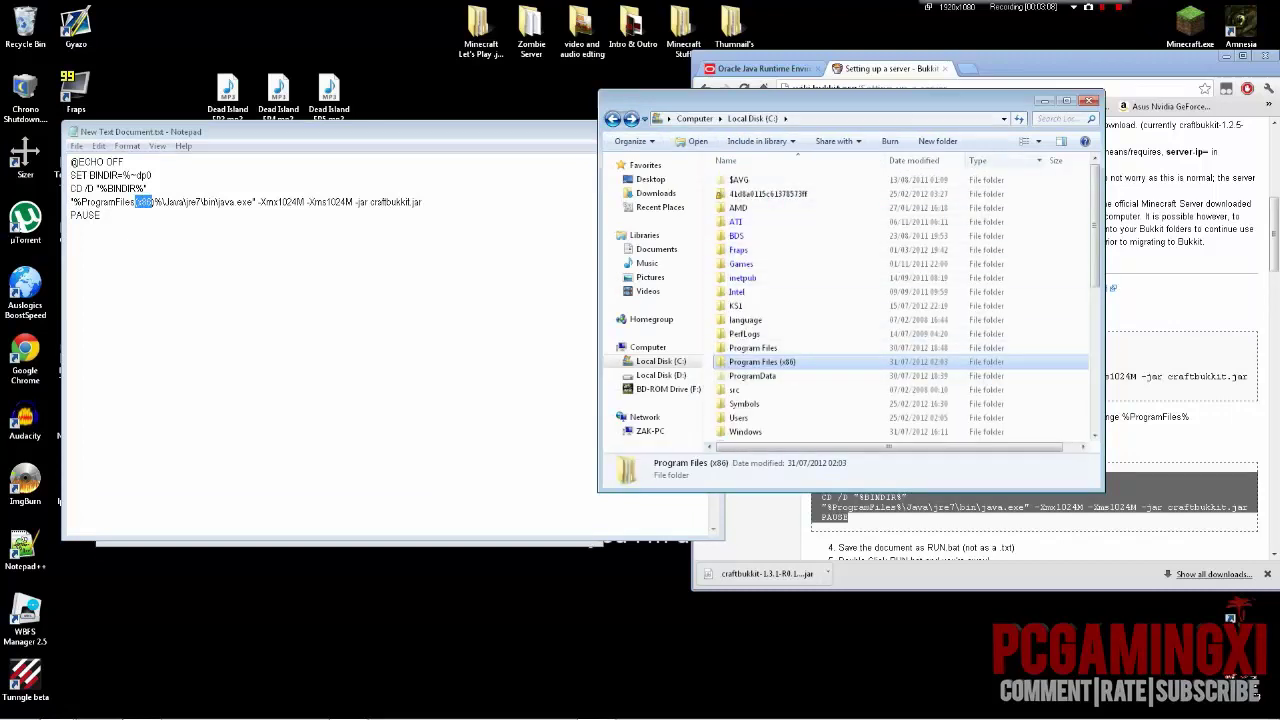
{"action": "left_click", "coordinate": [1089, 101]}
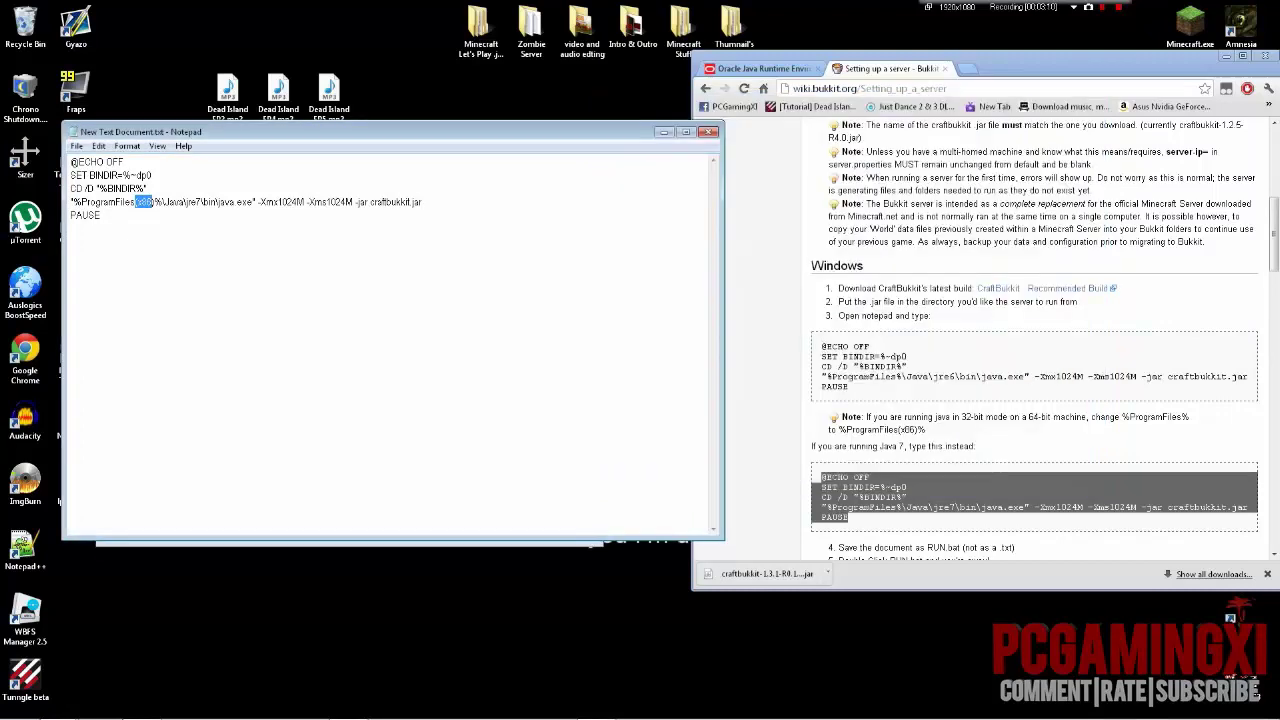
- Save the script as Server.bat in the Server folder and close Notepad
{"action": "left_click", "coordinate": [102, 215]}
{"action": "left_click", "coordinate": [77, 146]}
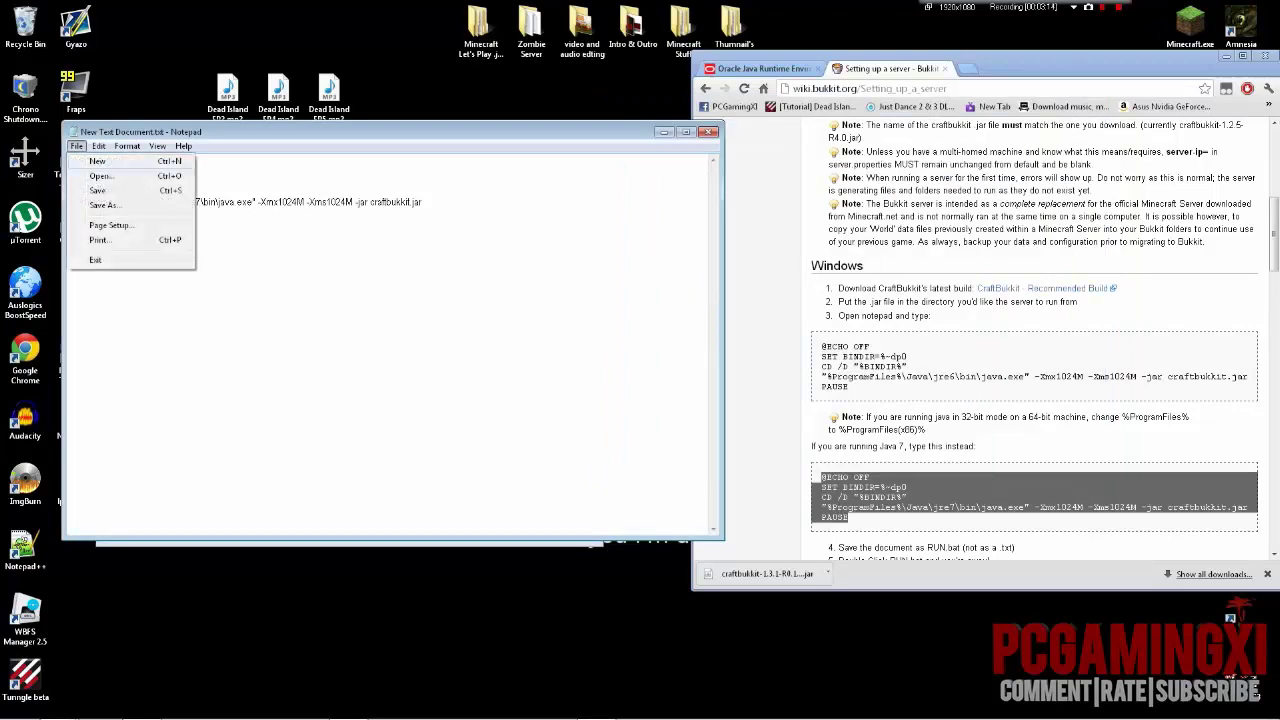
{"action": "left_click", "coordinate": [97, 206]}
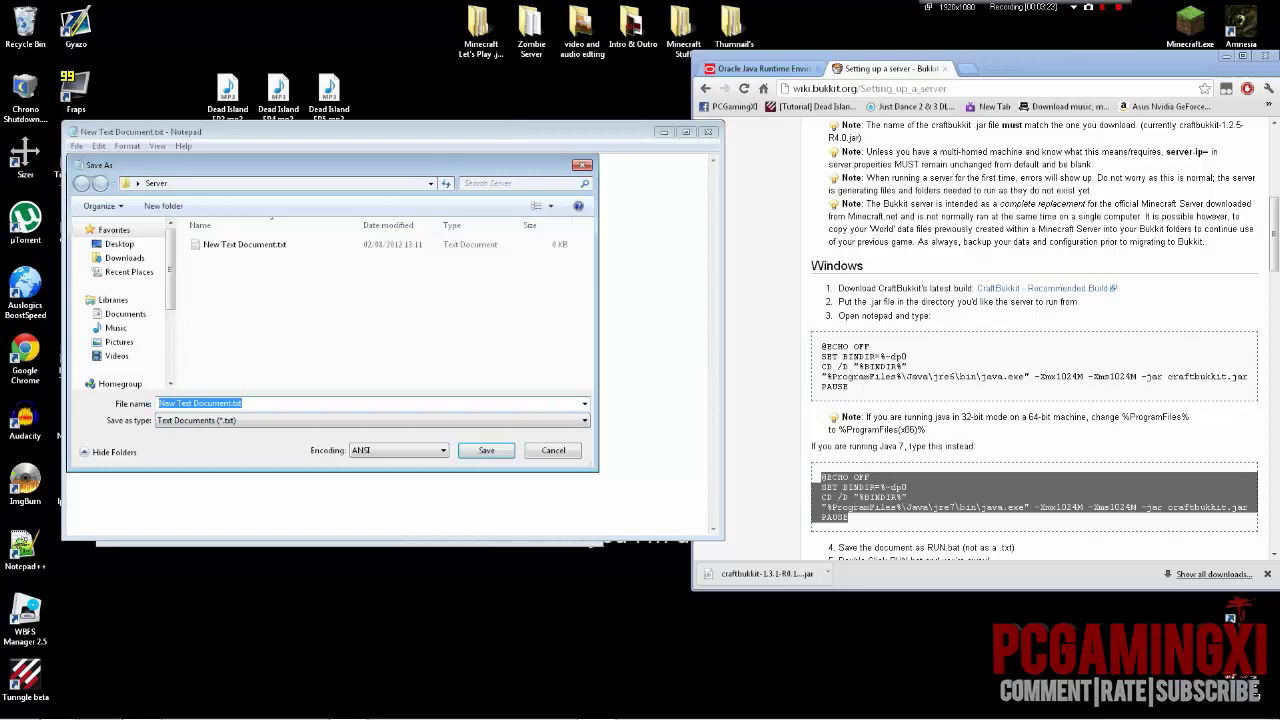
{"action": "type", "text": "Server"}
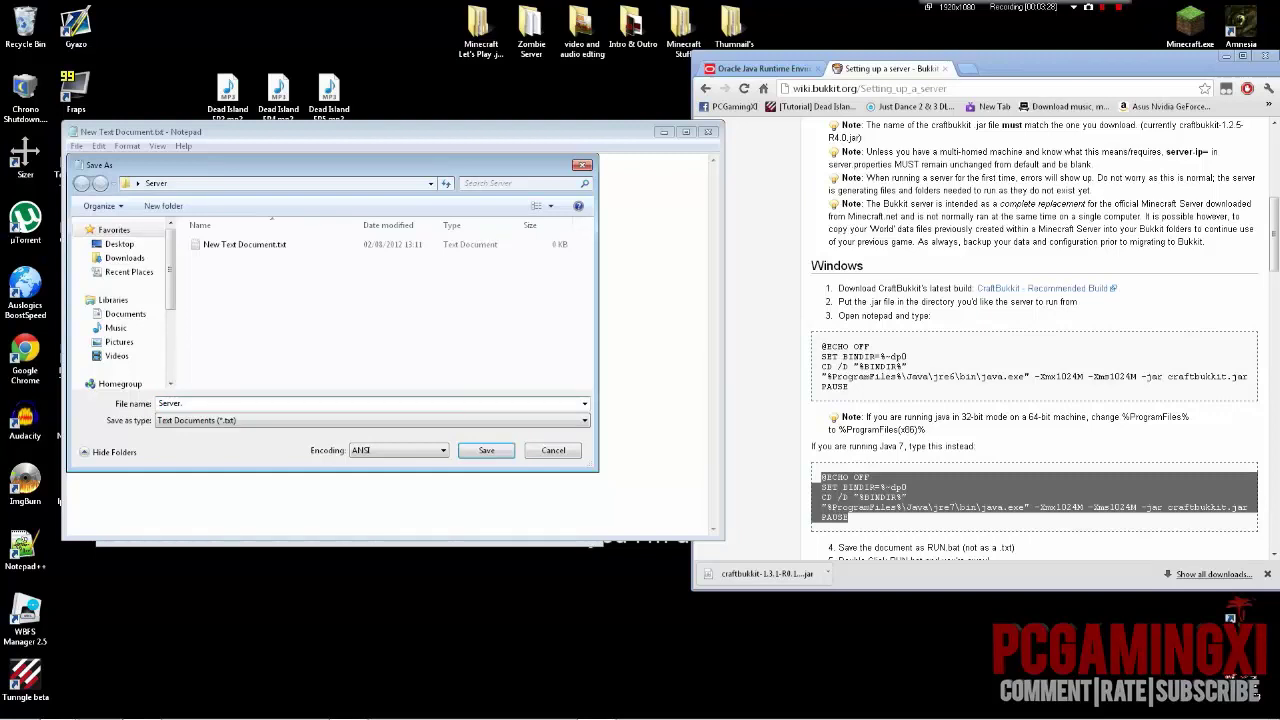
{"action": "type", "text": ".bat"}
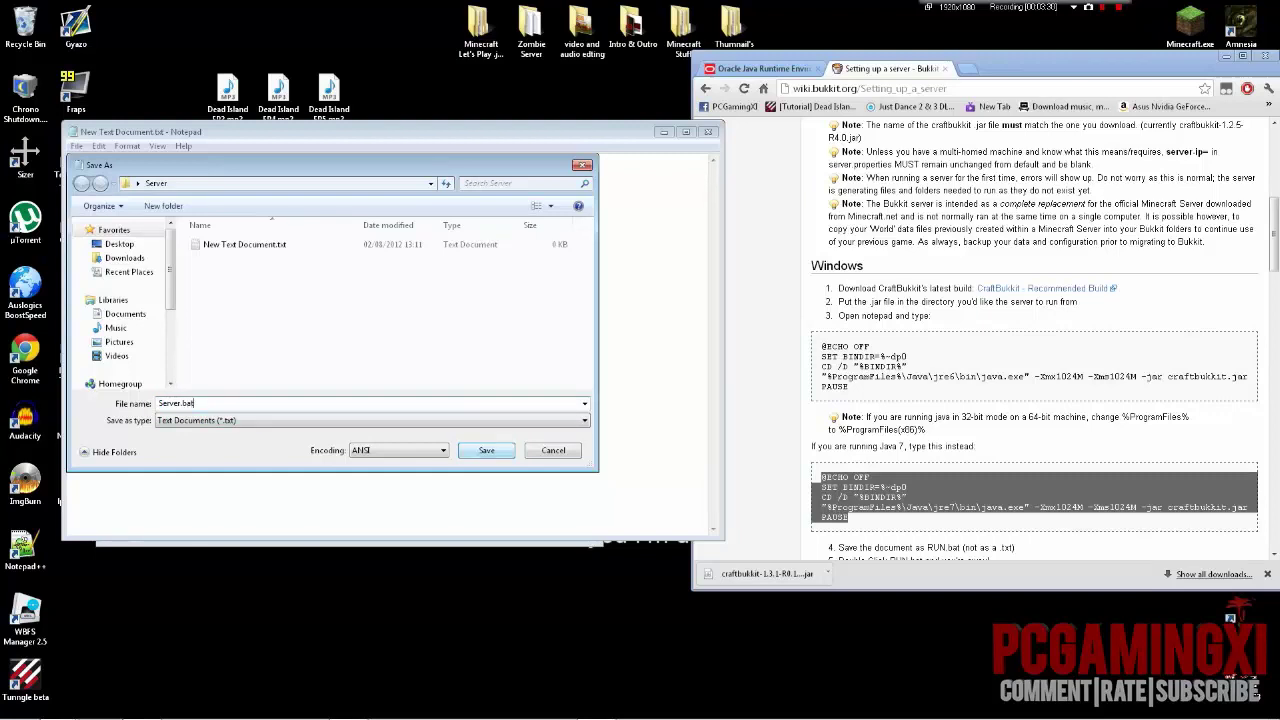
{"action": "key", "text": "Return"}
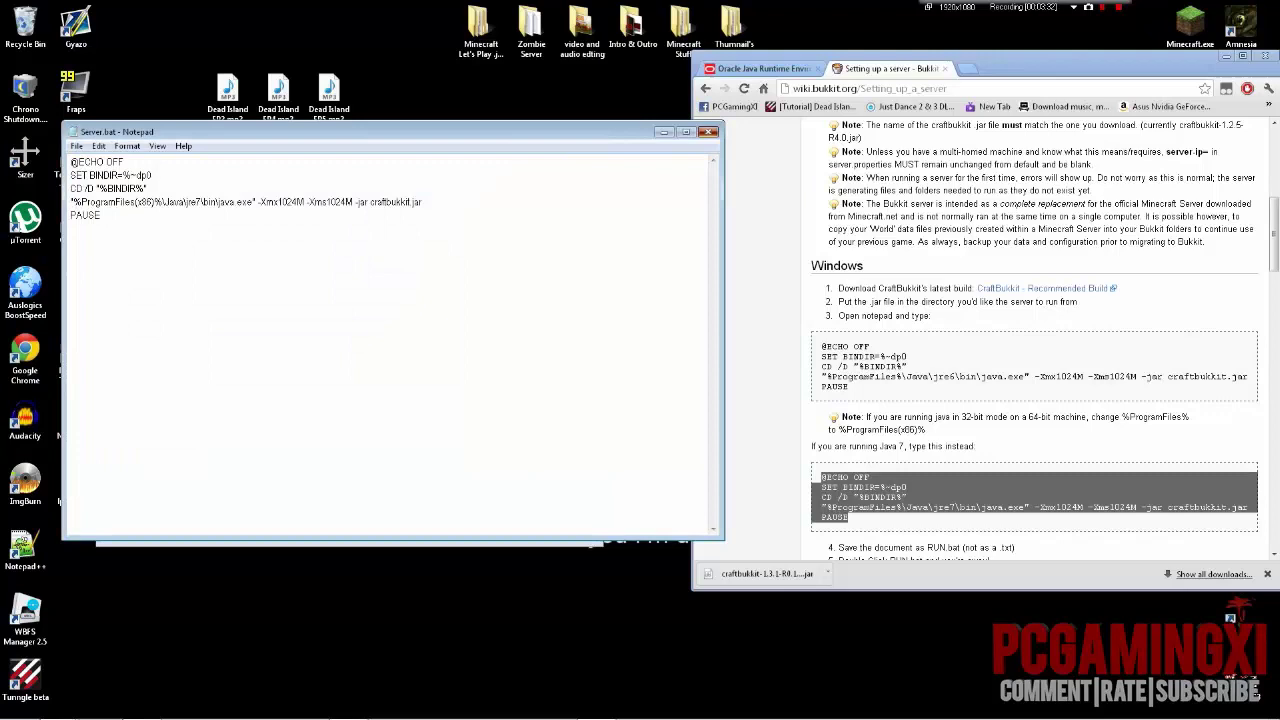
{"action": "left_click", "coordinate": [709, 131]}
- Try to start the server with Server.bat from the Server folder, and close its console window
{"action": "left_click", "coordinate": [246, 248]}
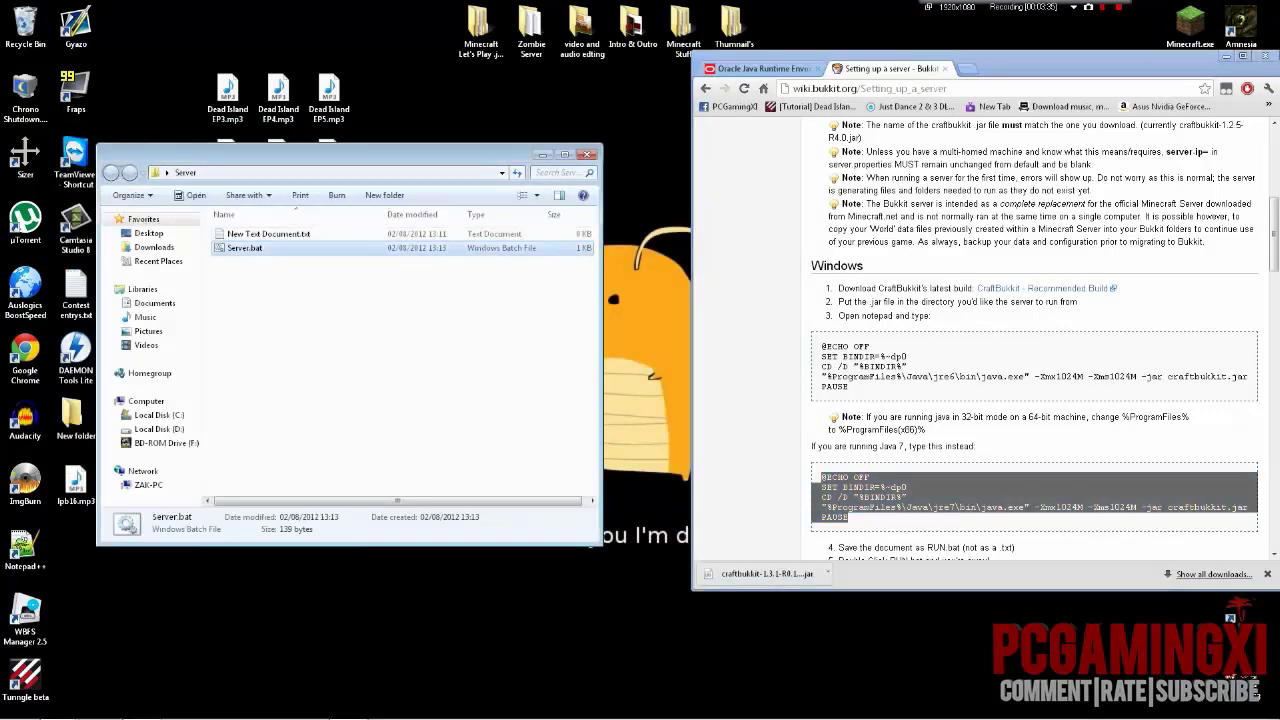
{"action": "left_click_drag", "start_coordinate": [340, 154], "coordinate": [409, 93]}
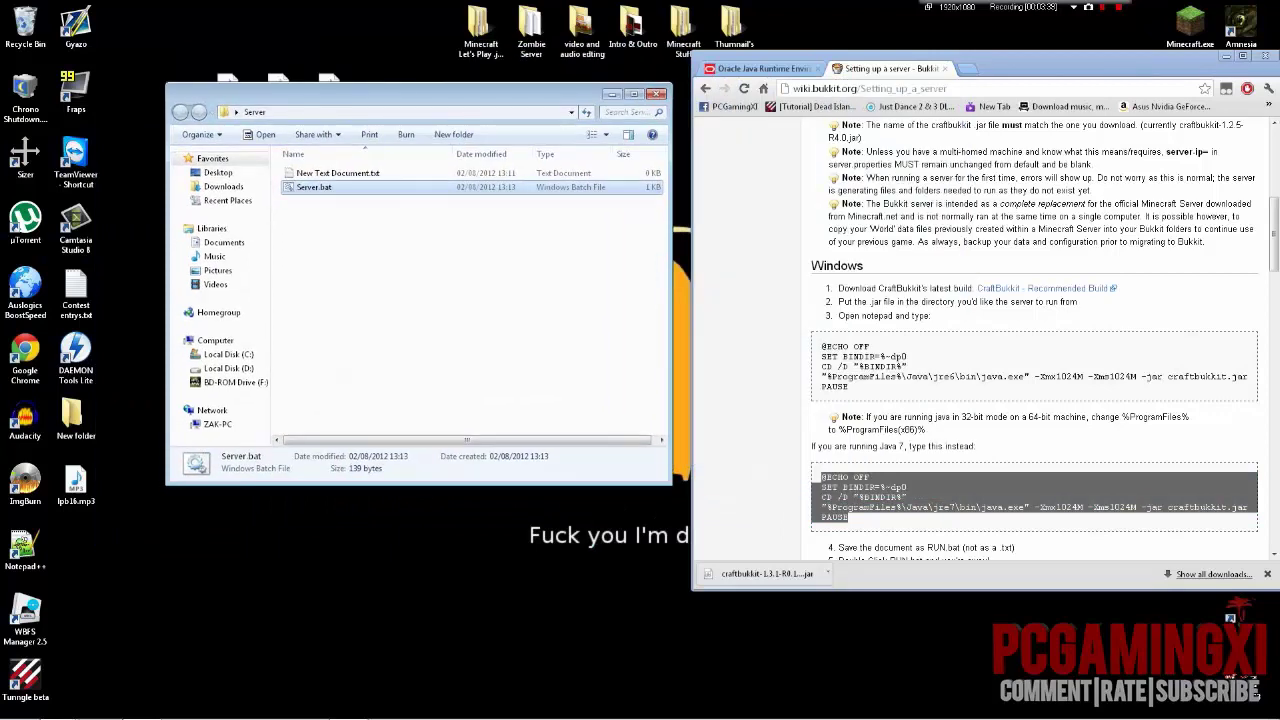
{"action": "double_click", "coordinate": [314, 187]}
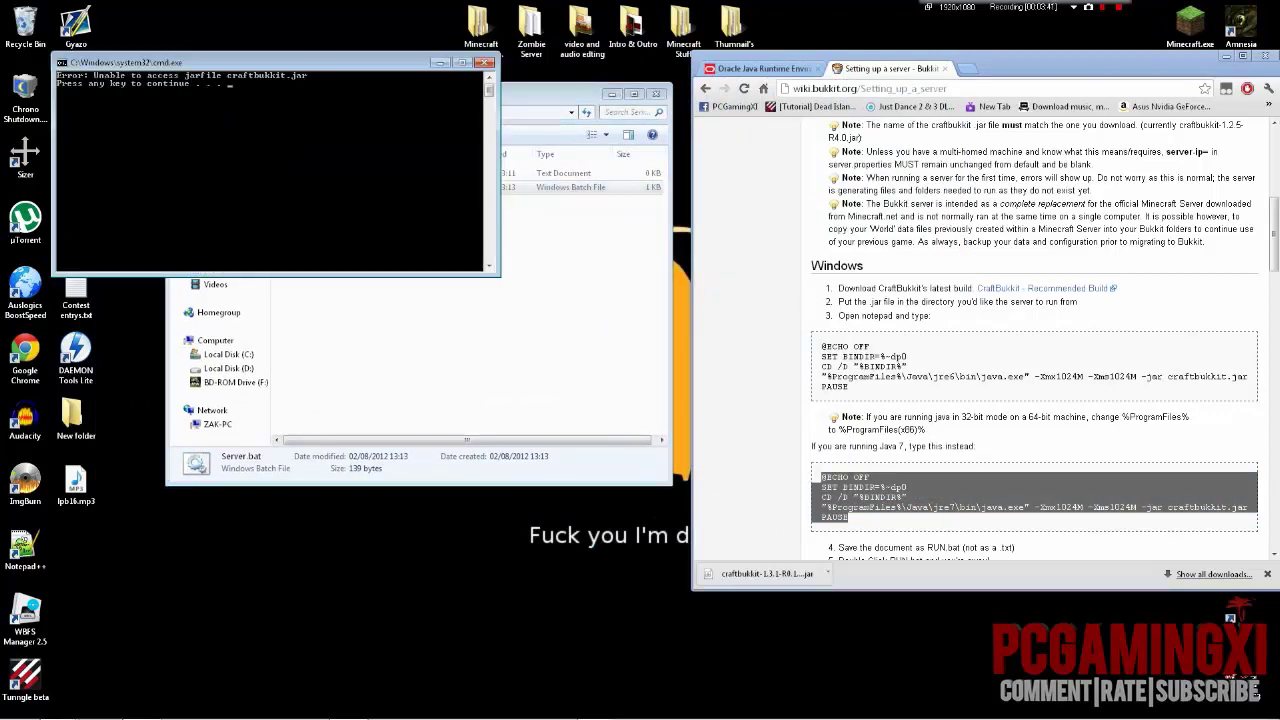
{"action": "left_click", "coordinate": [486, 62]}
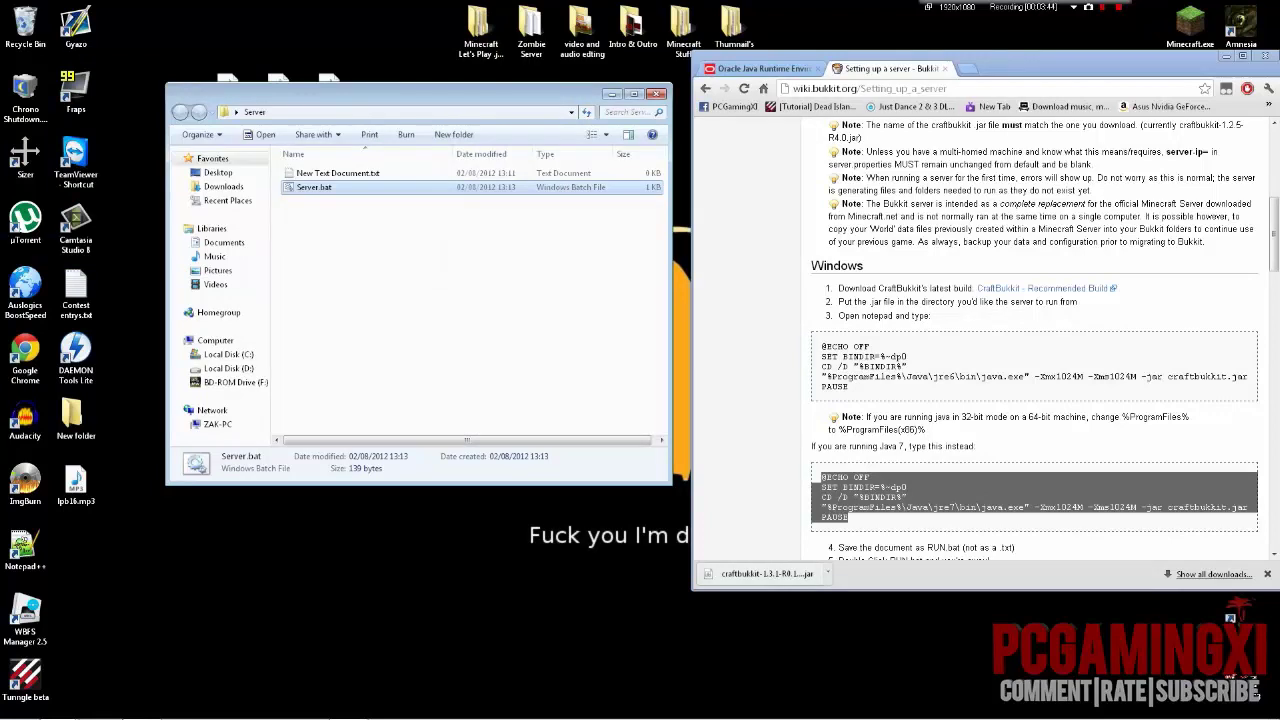
- Copy the downloaded CraftBukkit 1.3.1 jar into the Server folder and rename it craftbukkit.jar
{"action": "left_click_drag", "start_coordinate": [765, 573], "coordinate": [518, 366]}
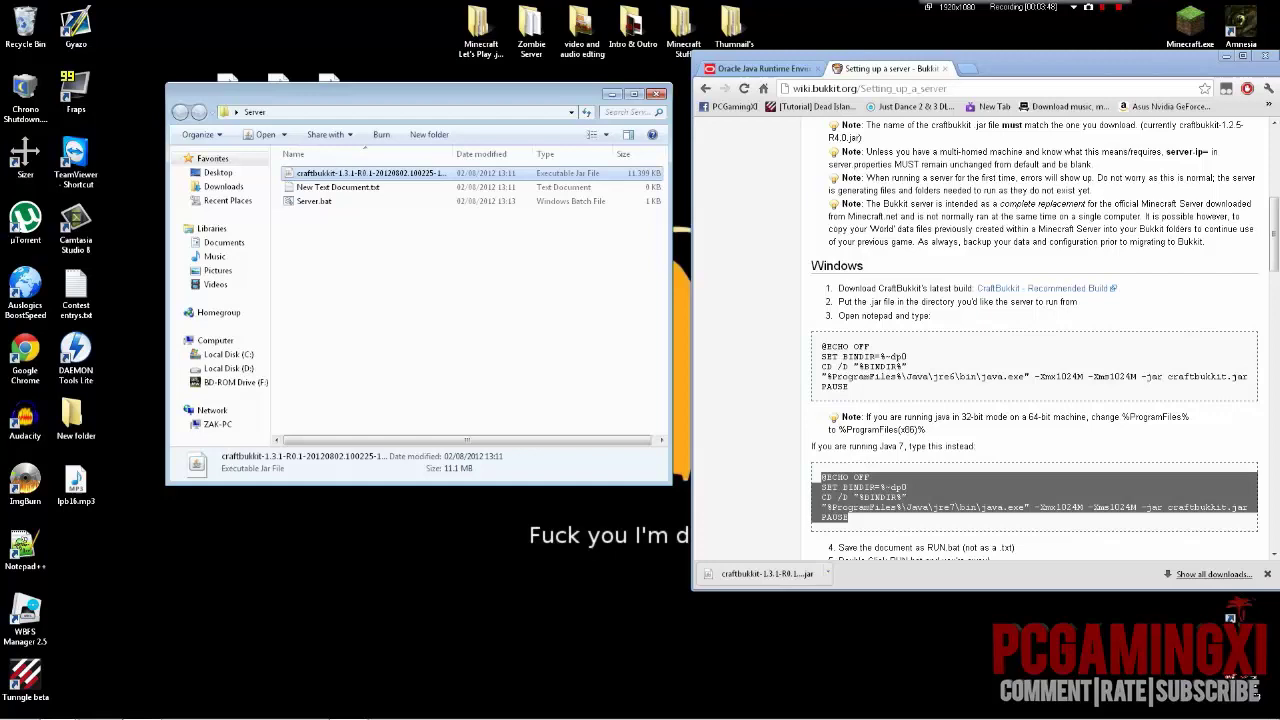
{"action": "right_click", "coordinate": [389, 174]}
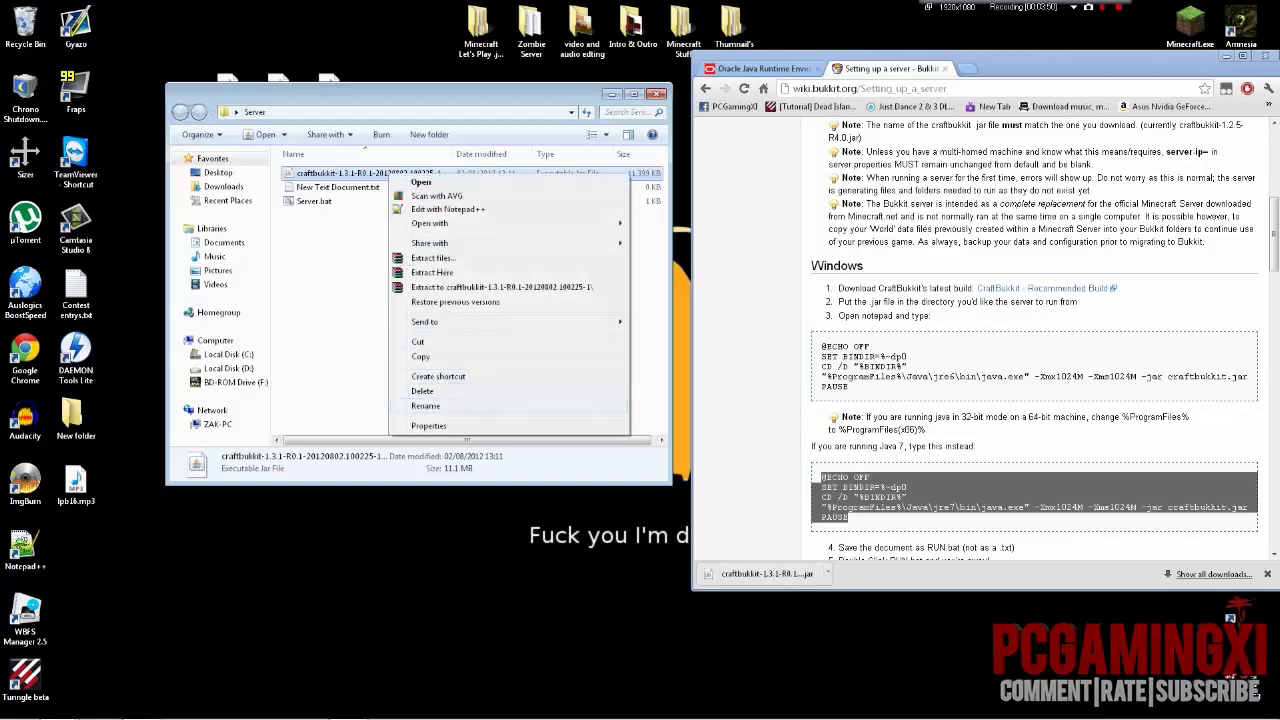
{"action": "left_click", "coordinate": [425, 405]}
{"action": "left_click_drag", "start_coordinate": [336, 173], "coordinate": [441, 173]}
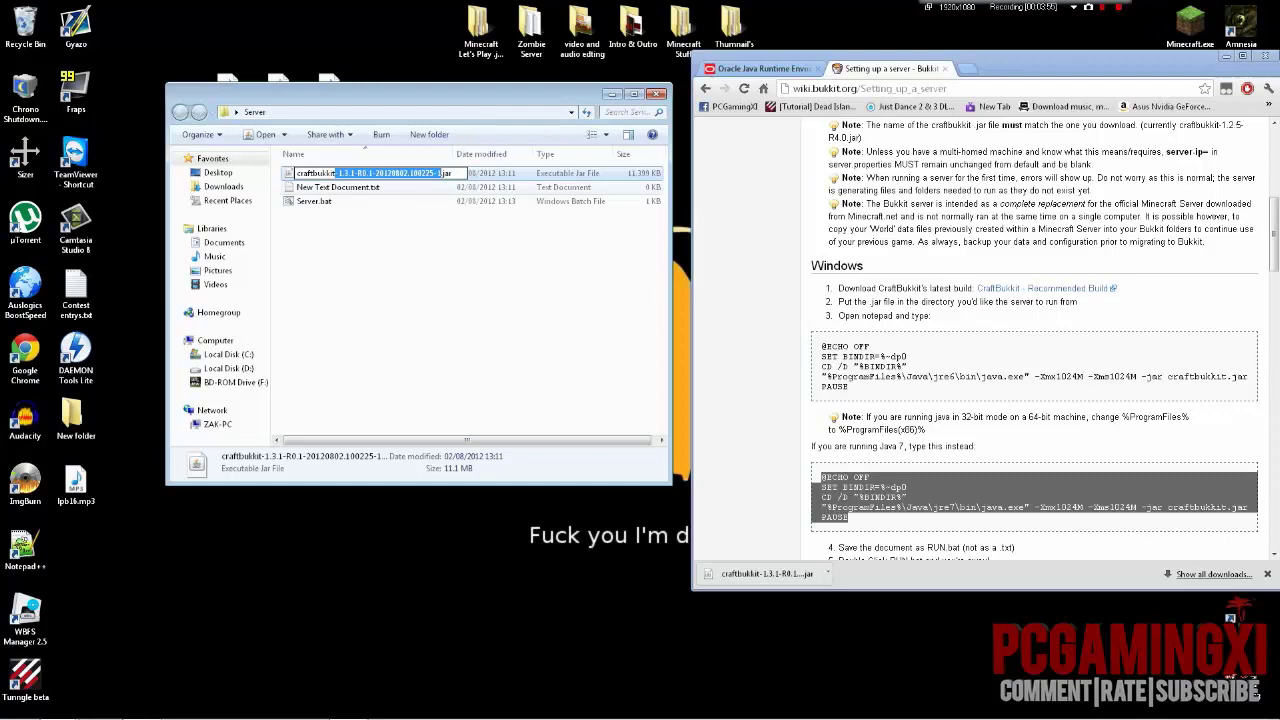
{"action": "key", "text": "BackSpace"}
{"action": "key", "text": "Return"}
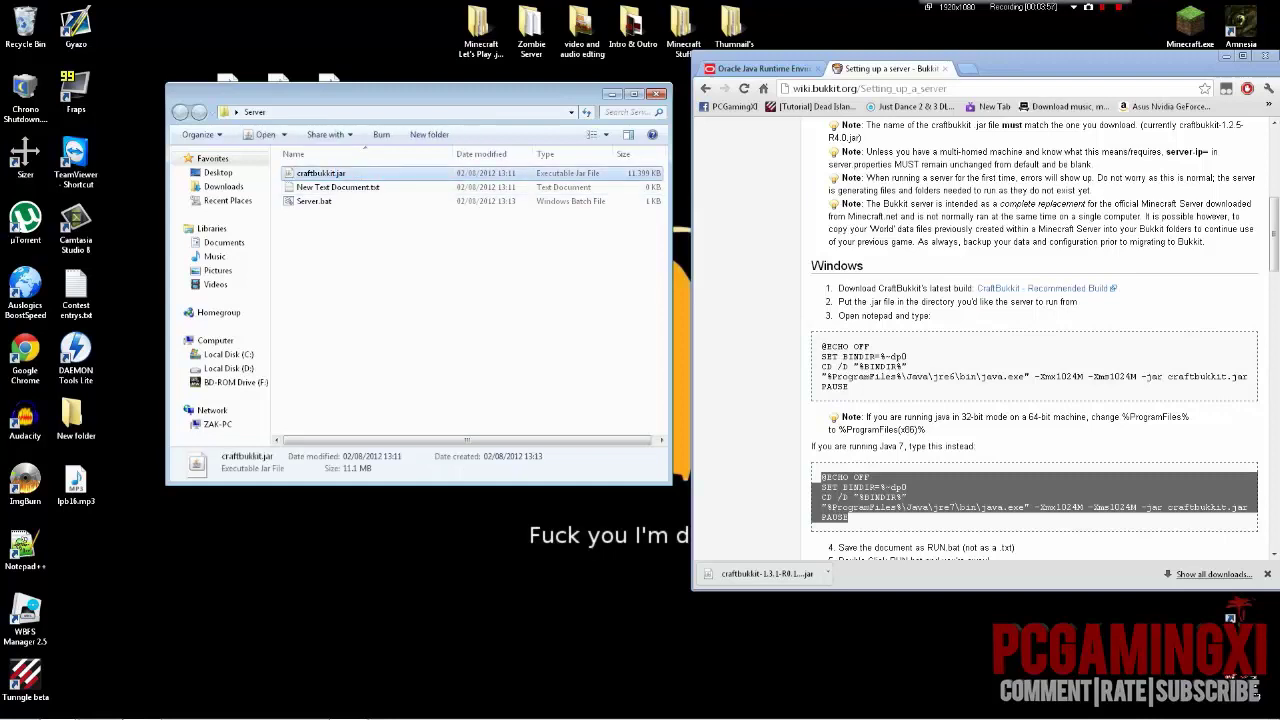
- Run Server.bat to generate the worlds and server files, and stop the server from its console
{"action": "left_click", "coordinate": [405, 262]}
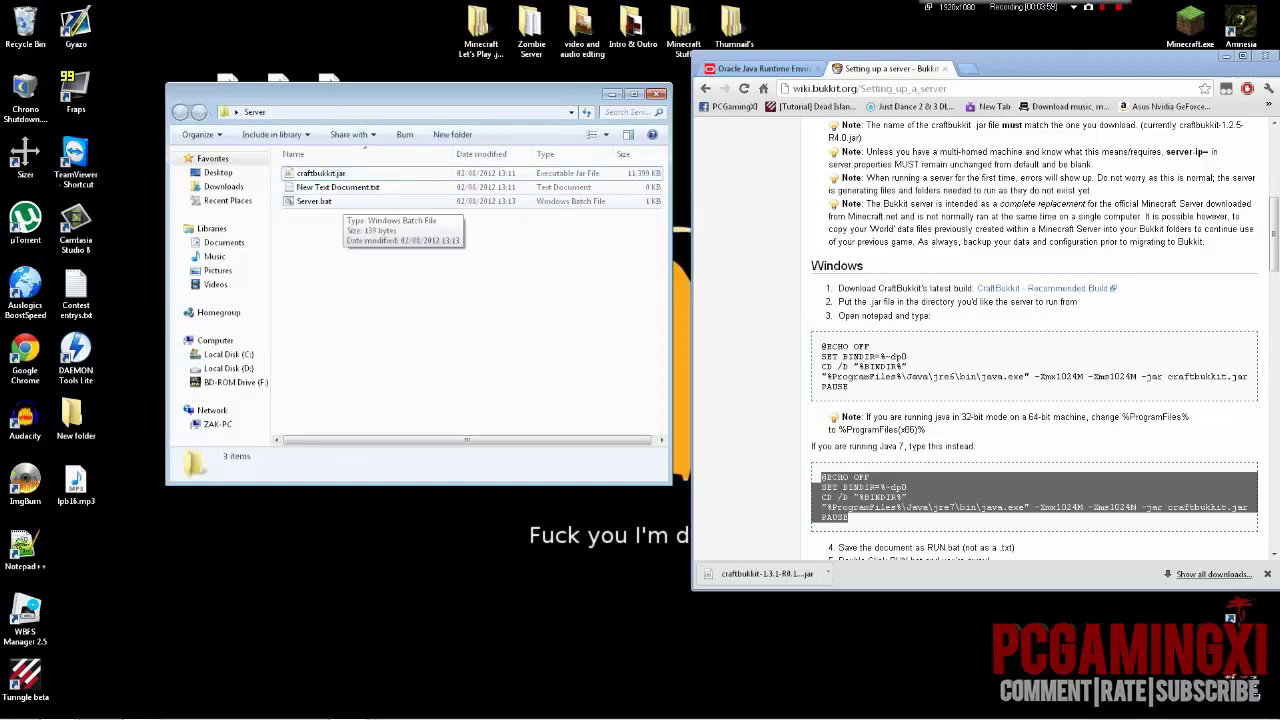
{"action": "double_click", "coordinate": [320, 201]}
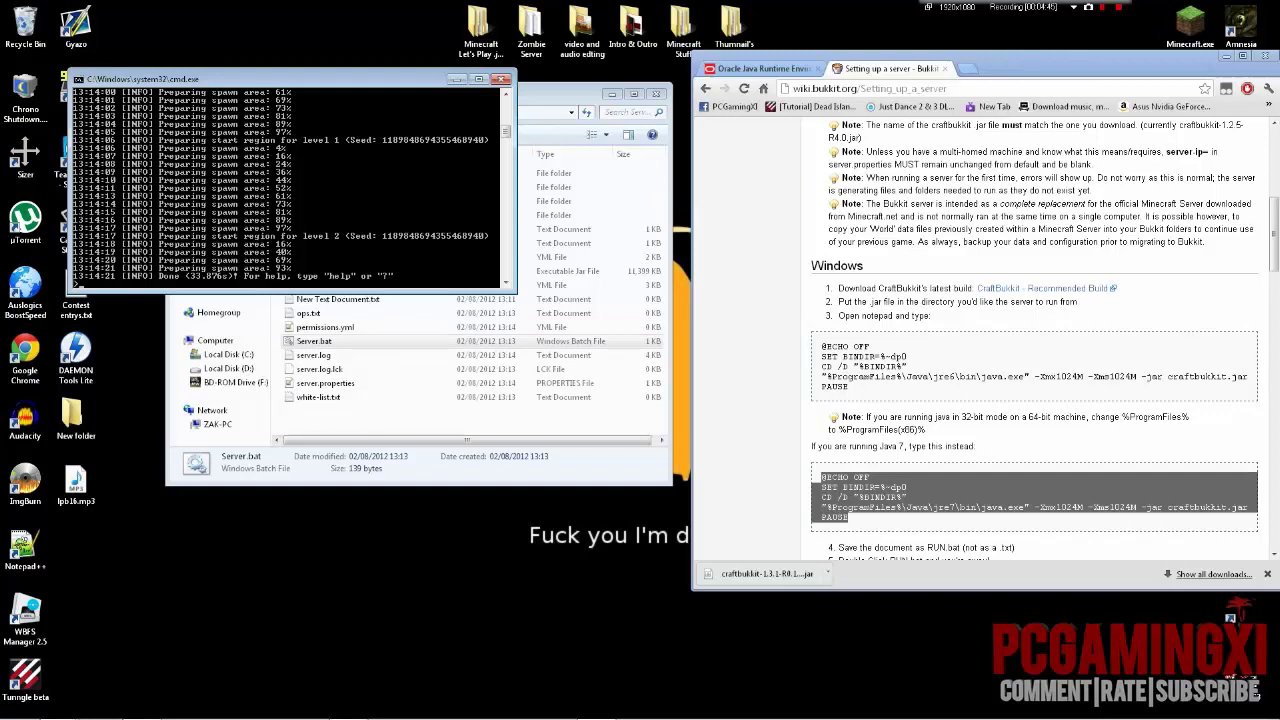
{"action": "type", "text": "p"}
{"action": "key", "text": "Return"}
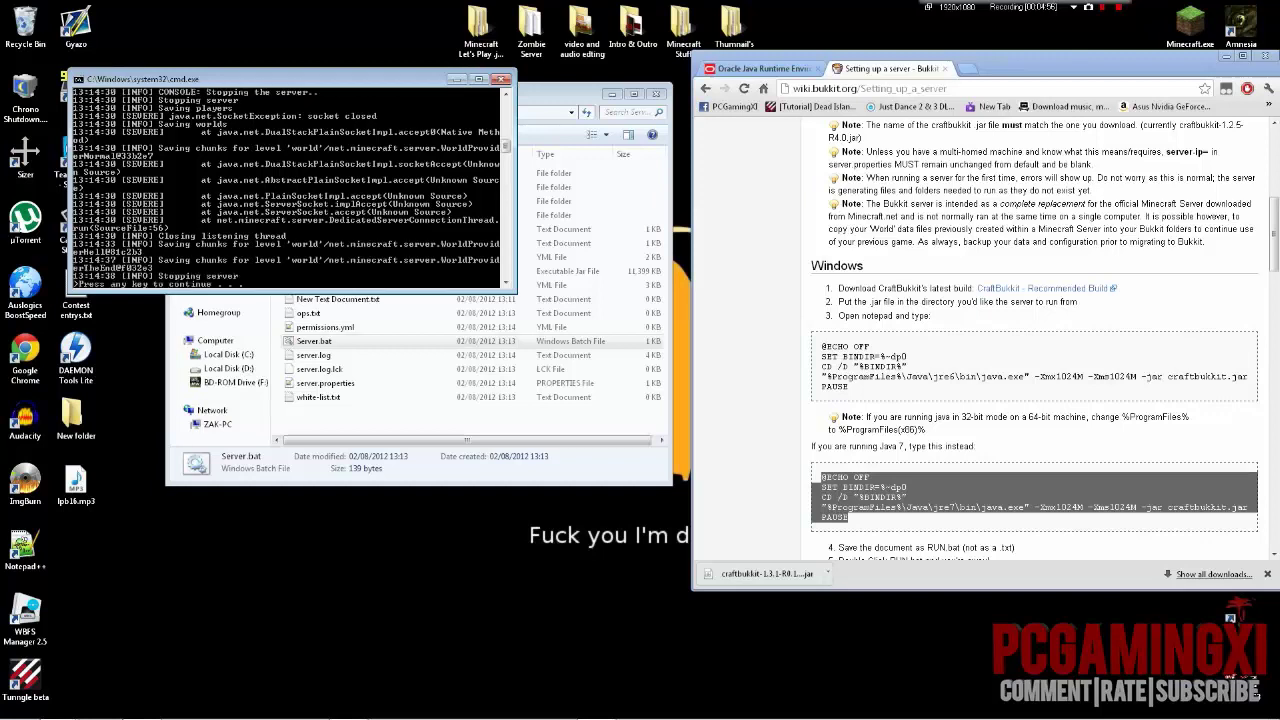
{"action": "key", "text": "Return"}
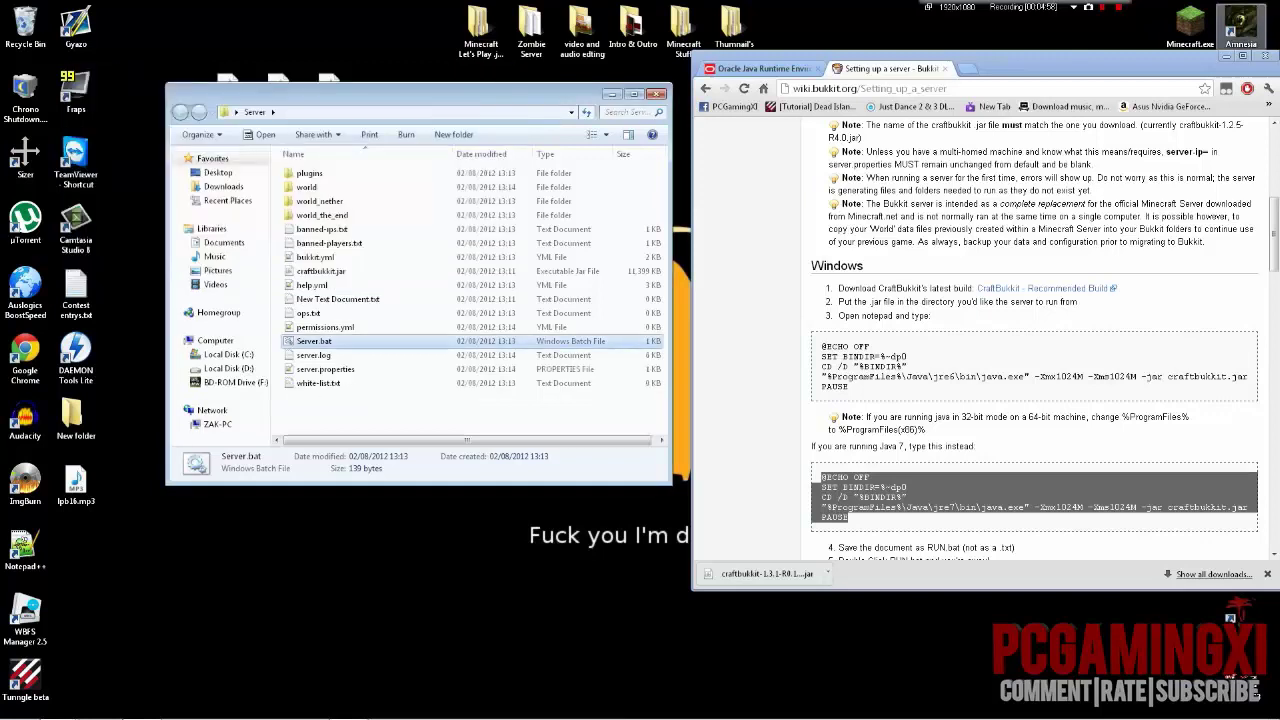
- Edit Server.bat to use %ProgramFiles% instead of %ProgramFiles(x86)% in the java.exe path, and save it
{"action": "left_click_drag", "start_coordinate": [1130, 60], "coordinate": [1076, 78]}
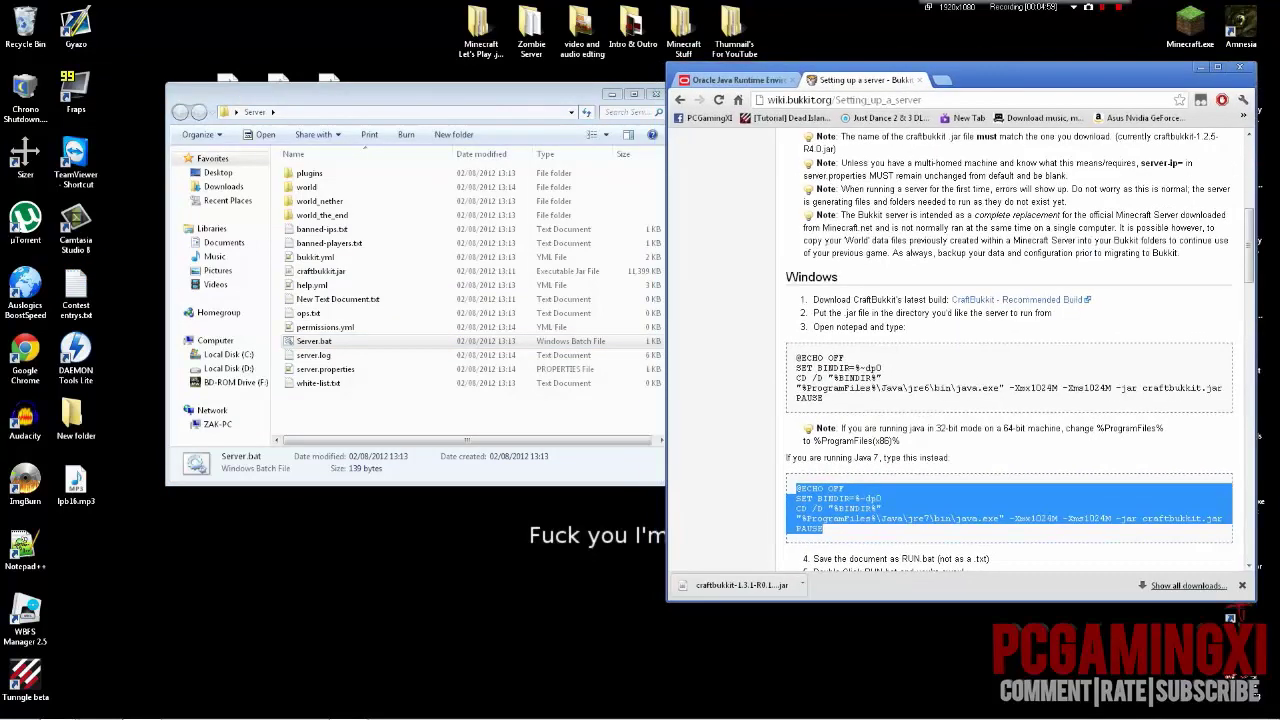
{"action": "left_click", "coordinate": [1201, 67]}
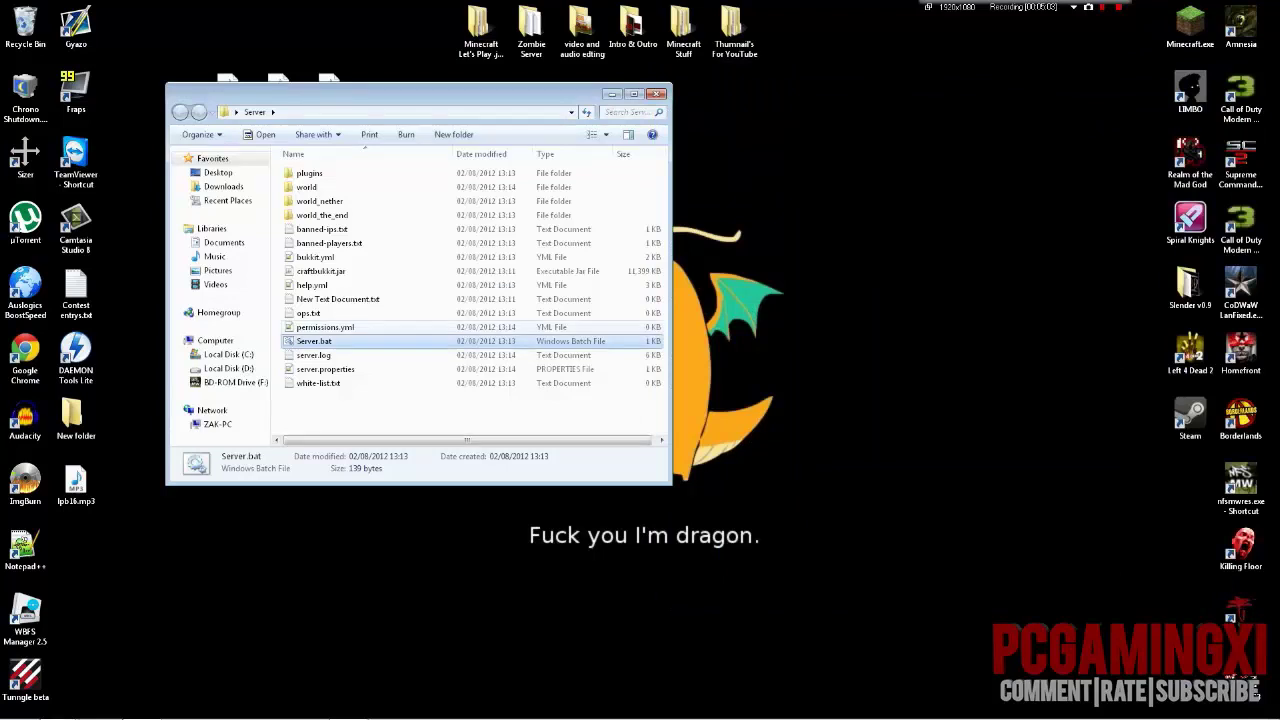
{"action": "right_click", "coordinate": [319, 340]}
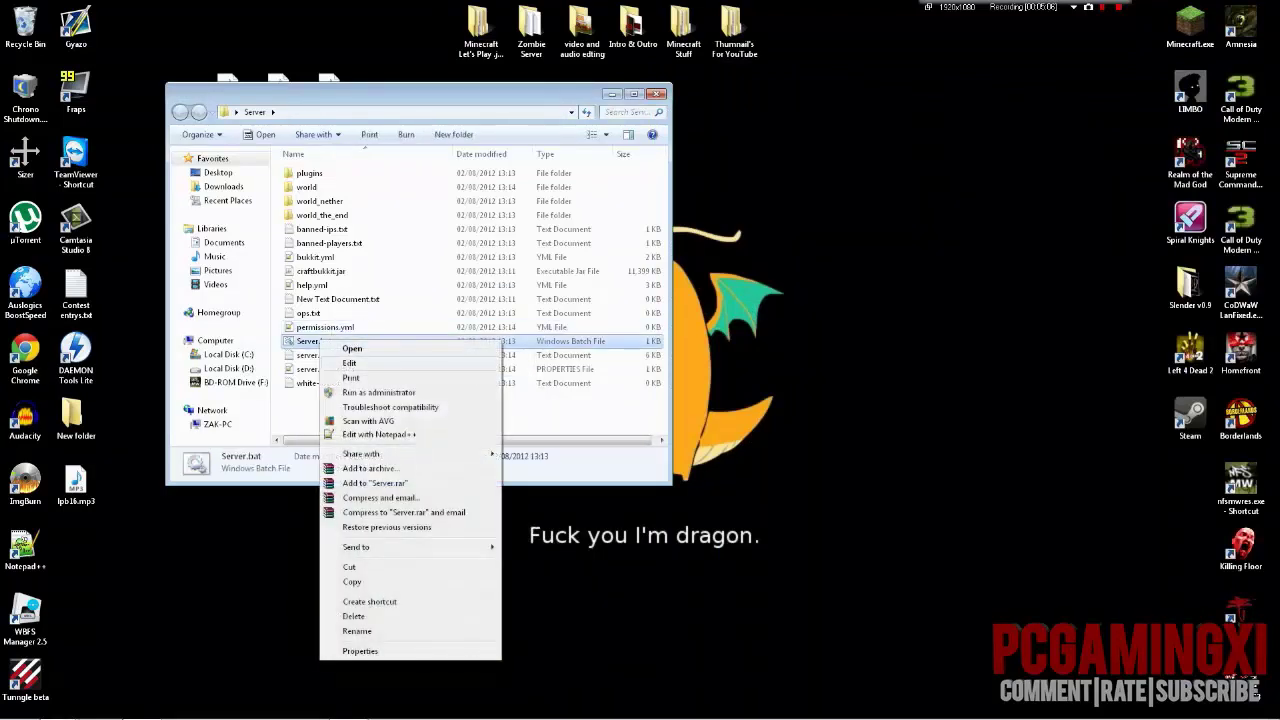
{"action": "left_click", "coordinate": [350, 362]}
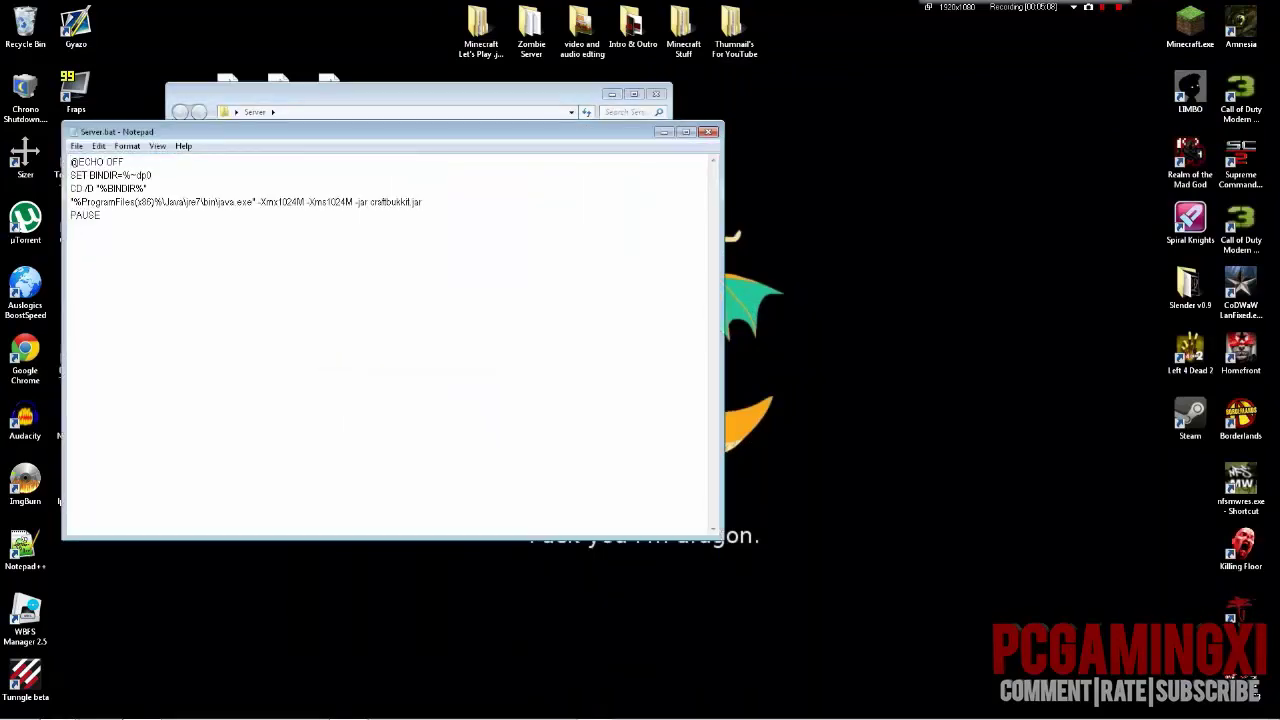
{"action": "left_click_drag", "start_coordinate": [134, 202], "coordinate": [154, 202]}
{"action": "key", "text": "BackSpace"}
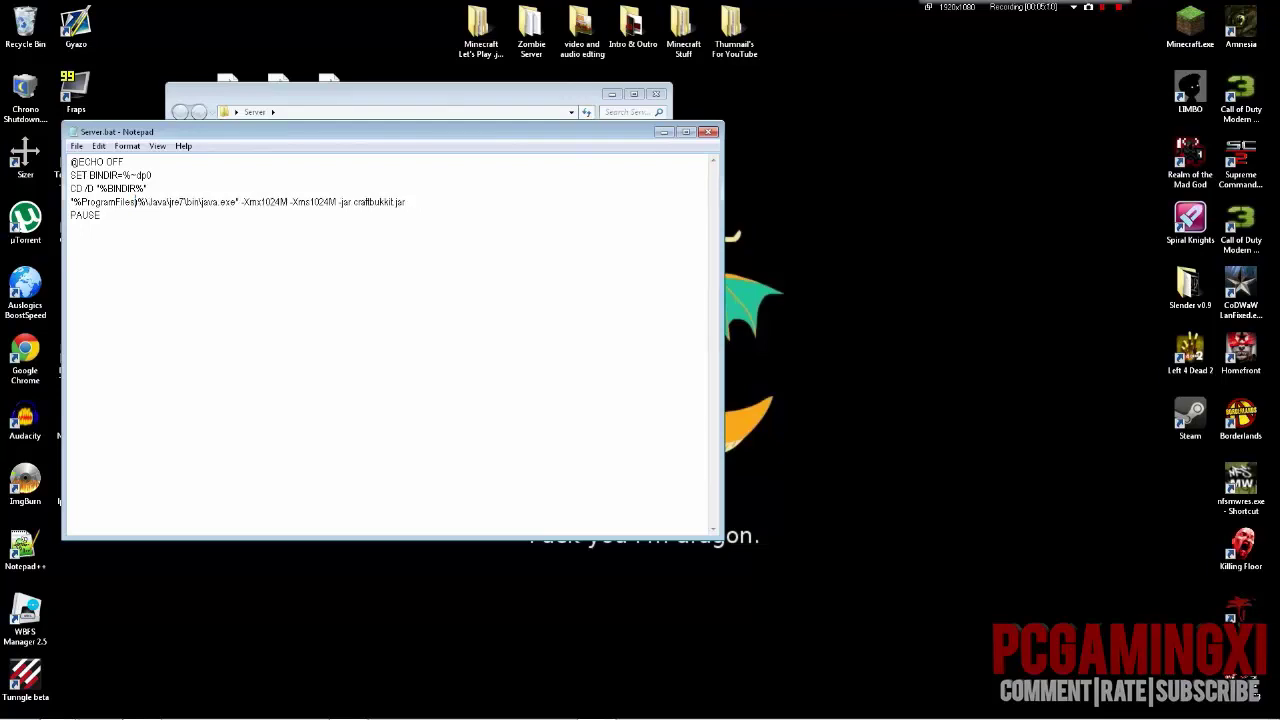
{"action": "key", "text": "Delete"}
{"action": "left_click", "coordinate": [708, 131]}
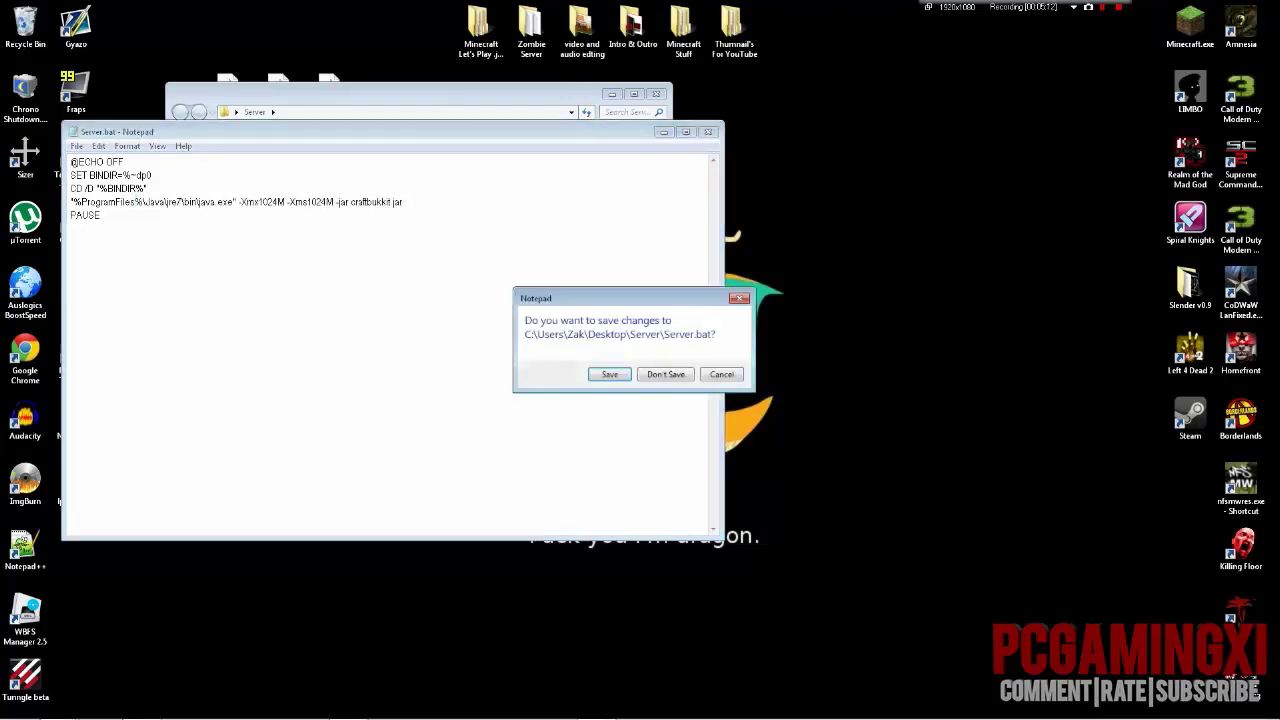
{"action": "left_click", "coordinate": [609, 374]}
- Test the edited Server.bat by starting the server, close its console and return to the Bukkit setup guide
{"action": "double_click", "coordinate": [420, 341]}
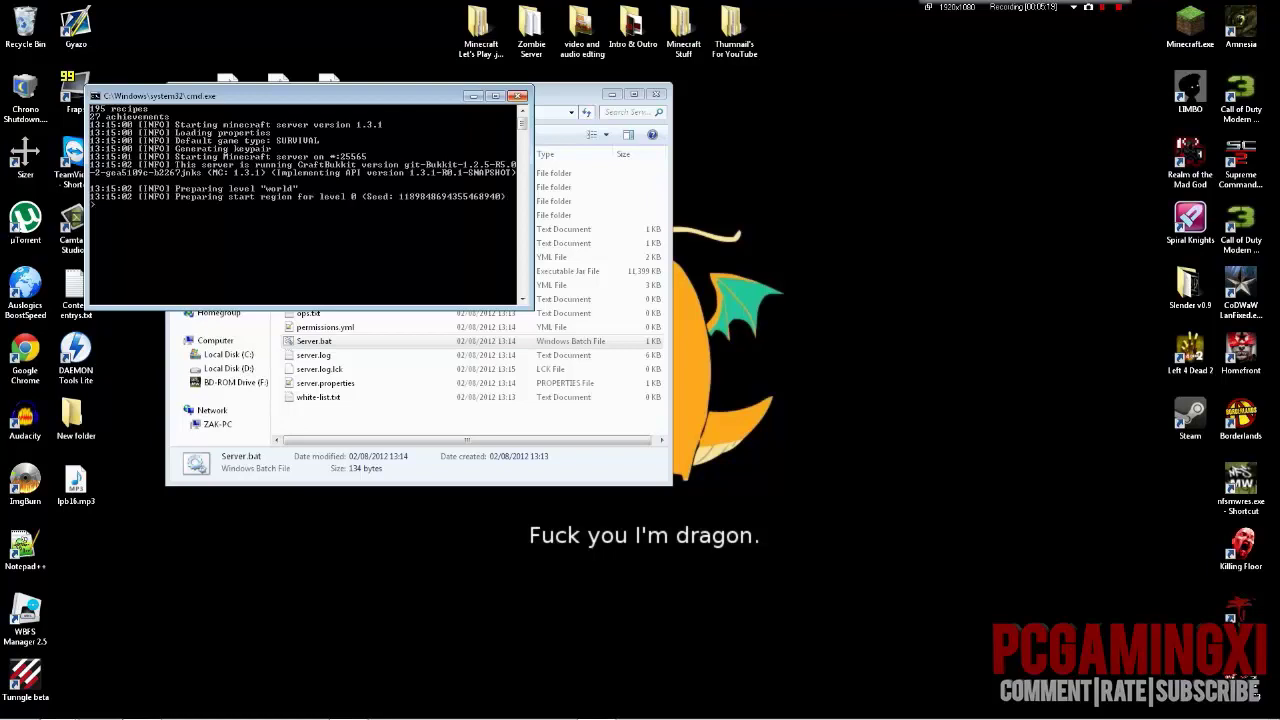
{"action": "left_click", "coordinate": [517, 96]}
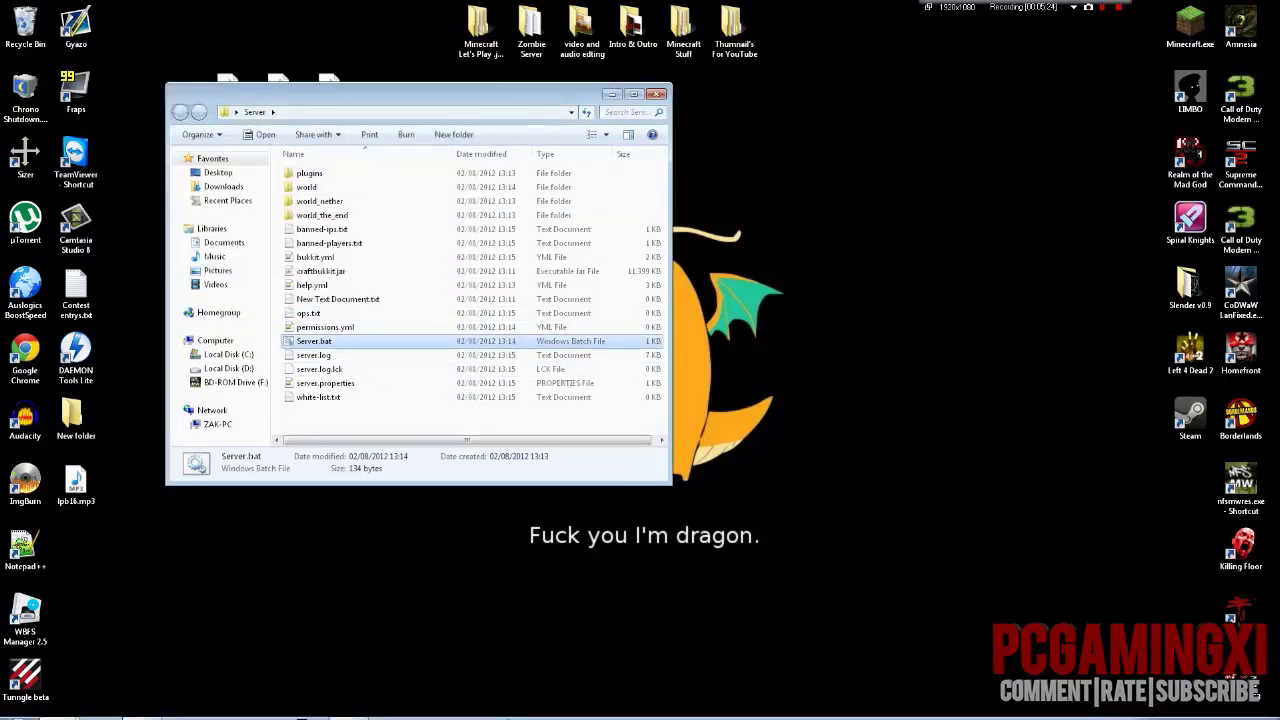
{"action": "left_click", "coordinate": [142, 708]}
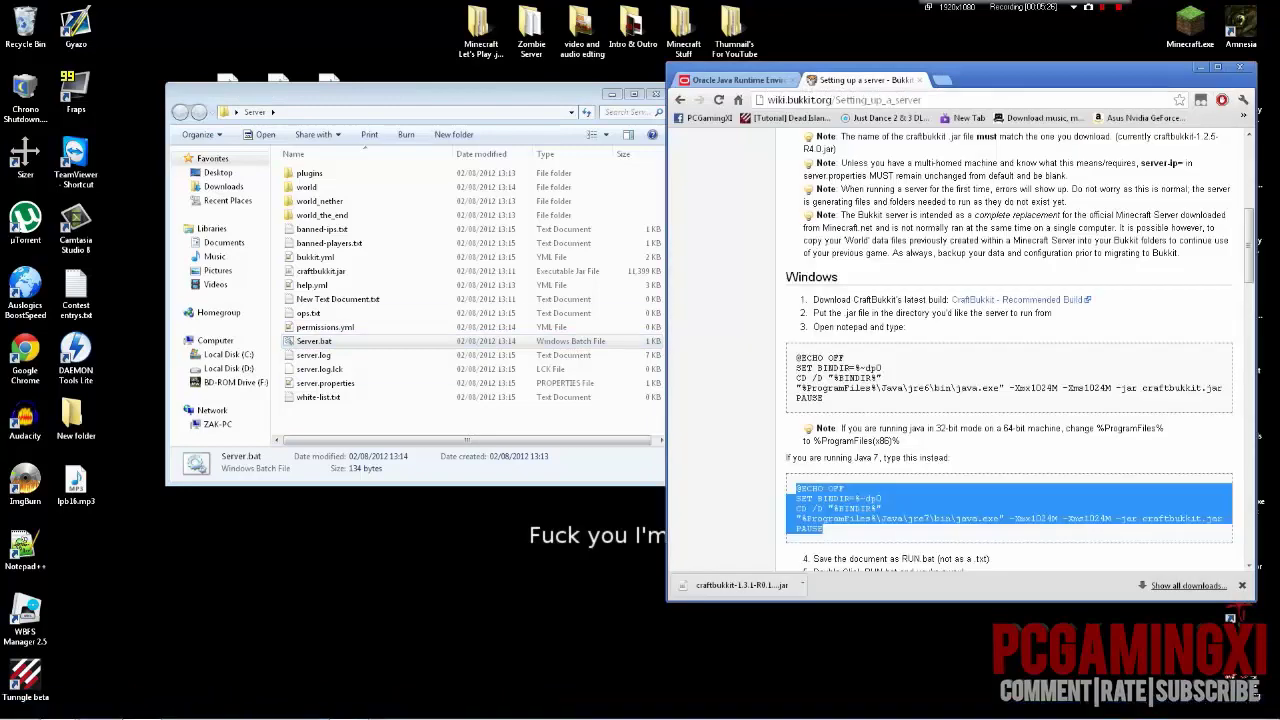
{"action": "left_click", "coordinate": [846, 100]}
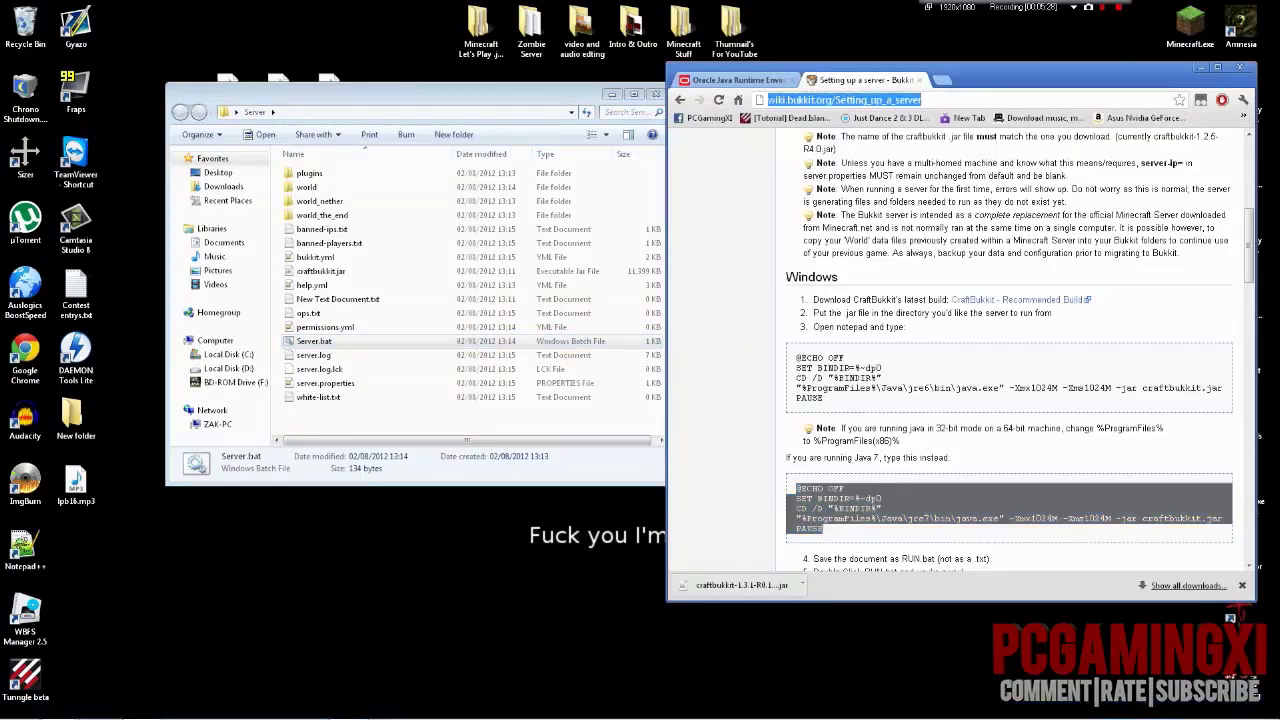
{"action": "type", "text": "pcg"}
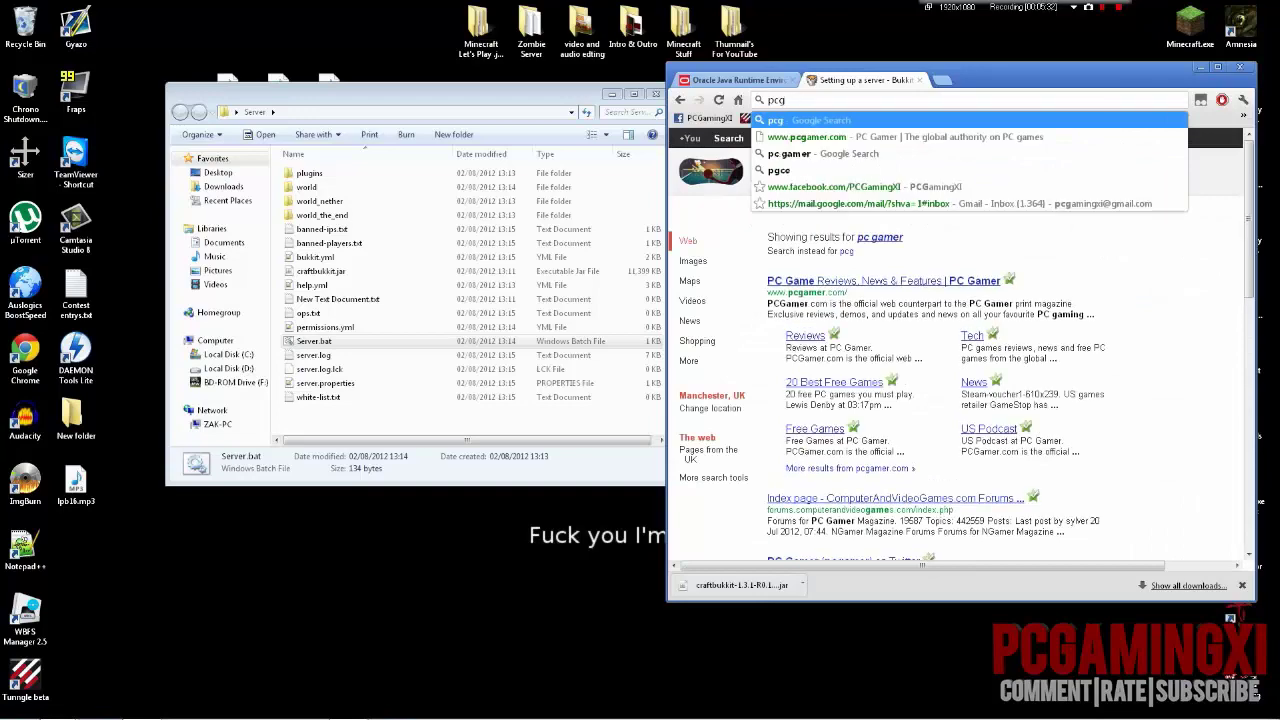
{"action": "type", "text": "aming"}
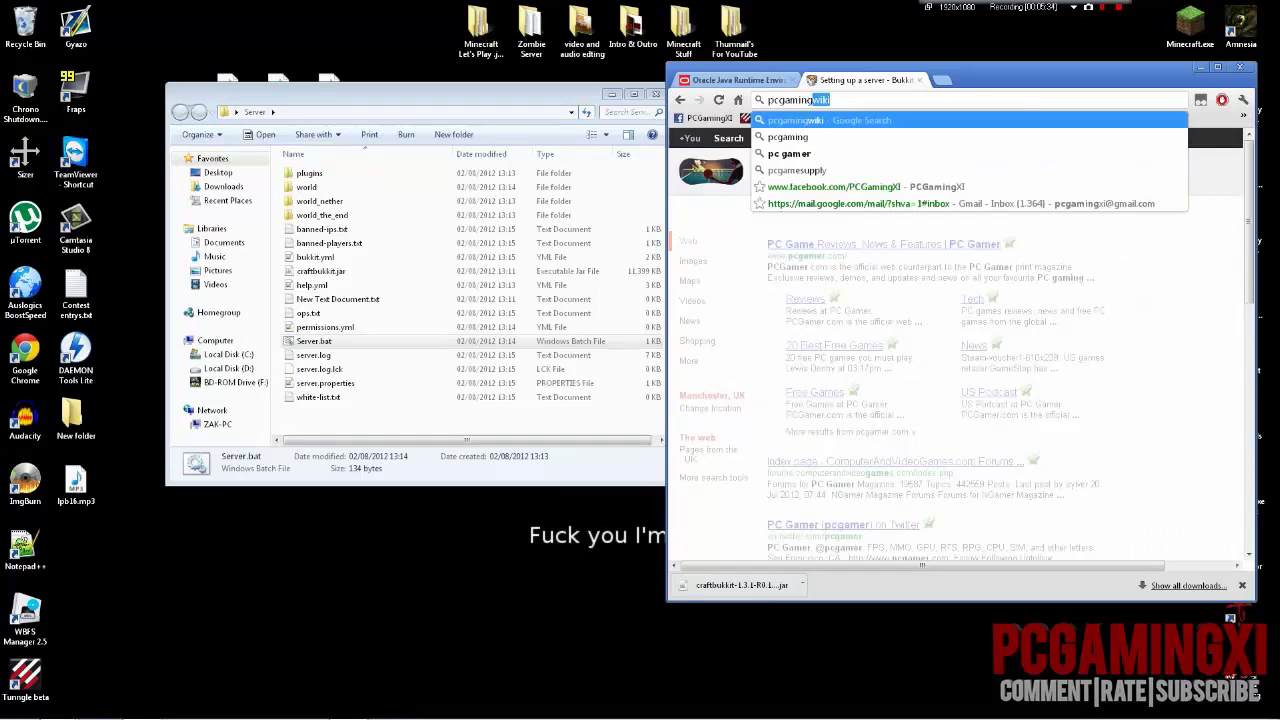
{"action": "type", "text": "xi"}
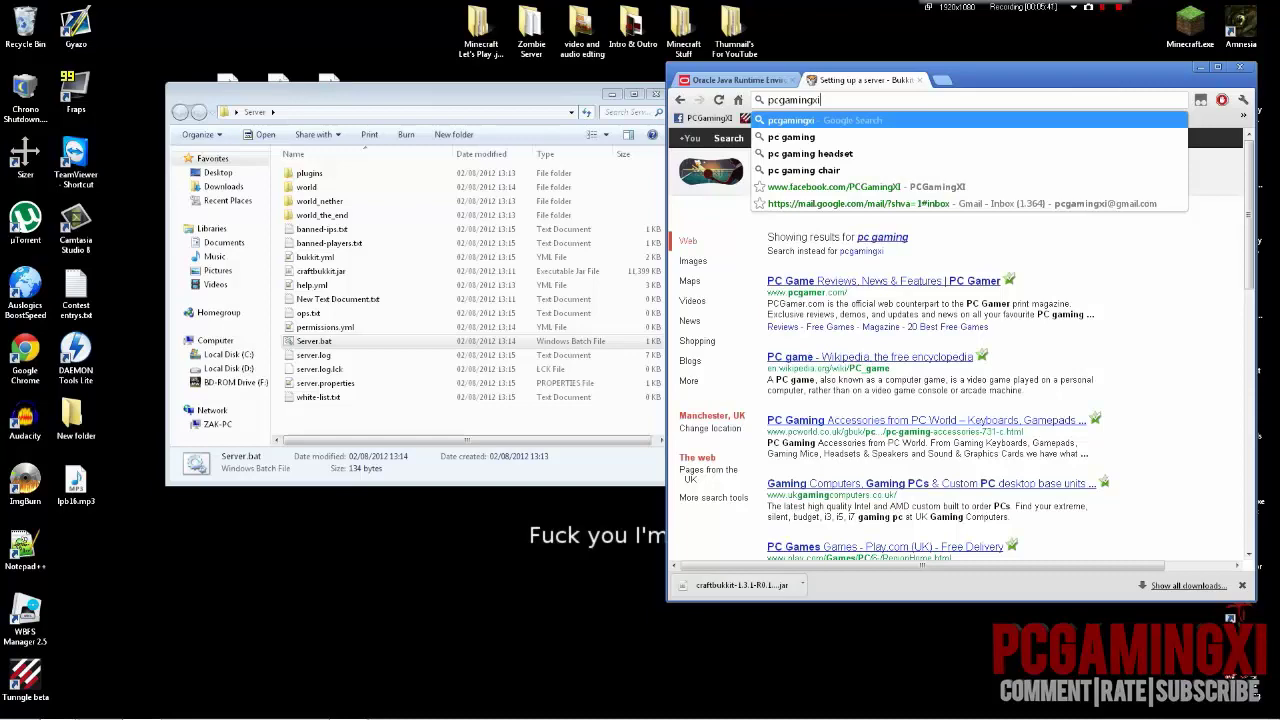
- Close the Bukkit setup guide and the Oracle Java download page, leaving only the Server folder open
{"action": "left_click_drag", "start_coordinate": [982, 79], "coordinate": [876, 111]}
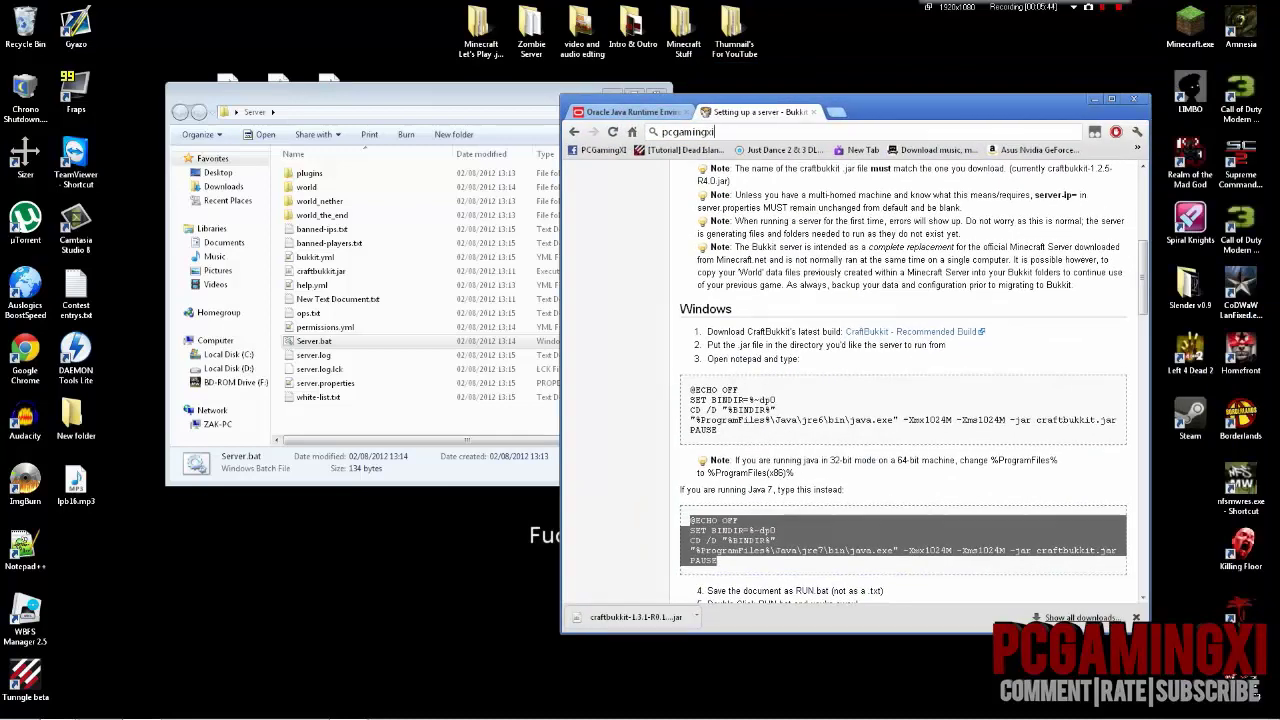
{"action": "left_click", "coordinate": [814, 112]}
{"action": "left_click", "coordinate": [1134, 99]}
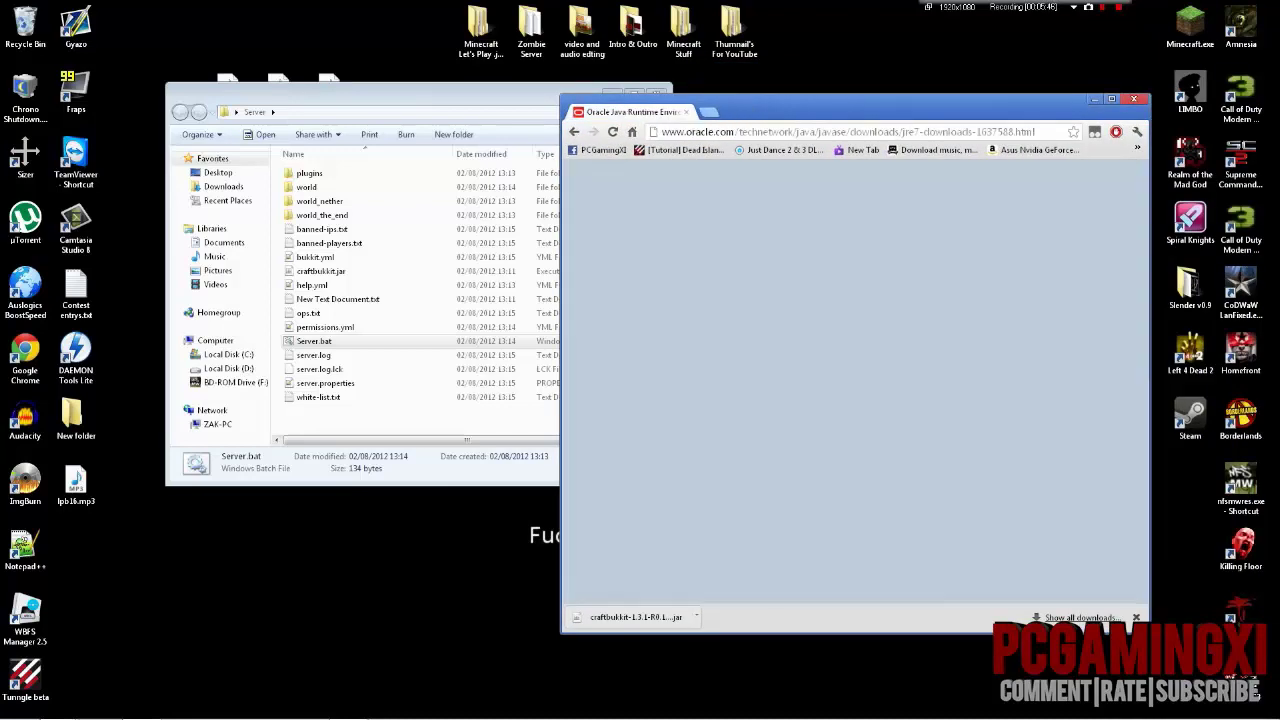
{"action": "key", "text": "ctrl+w"}
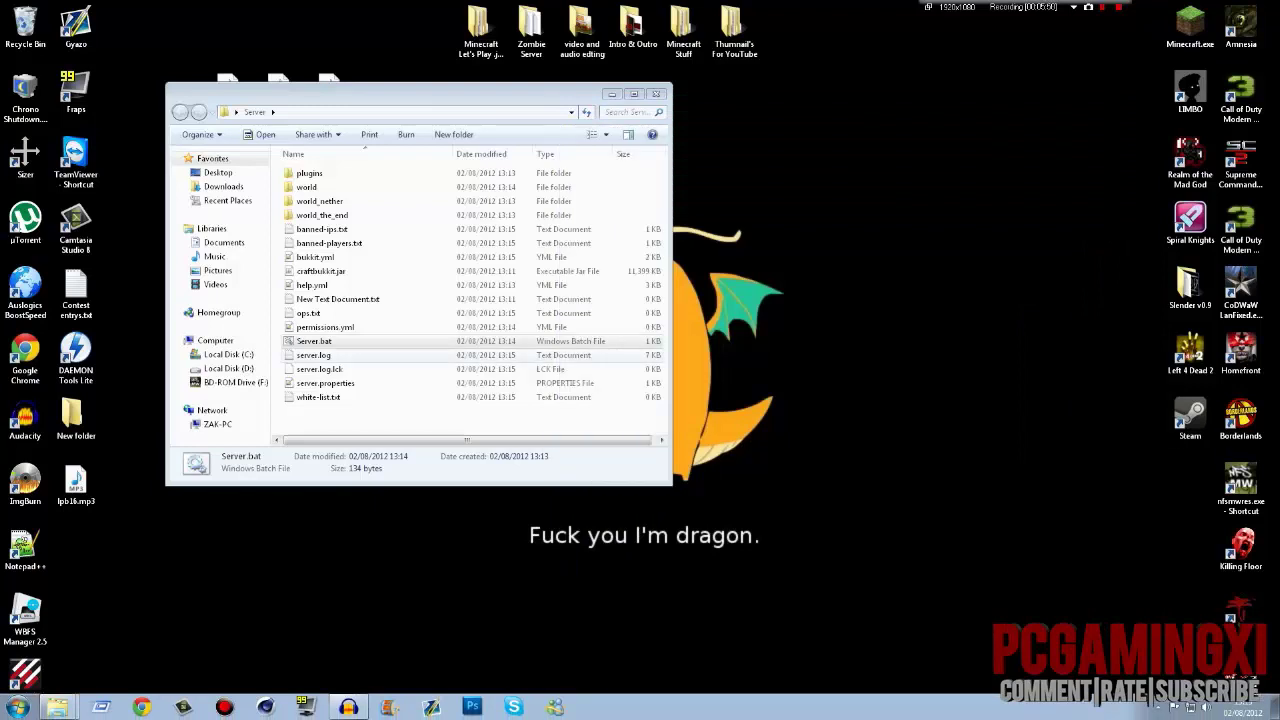
- Review the contents of Server.bat in Notepad and close it without editing
{"action": "left_click", "coordinate": [314, 341]}
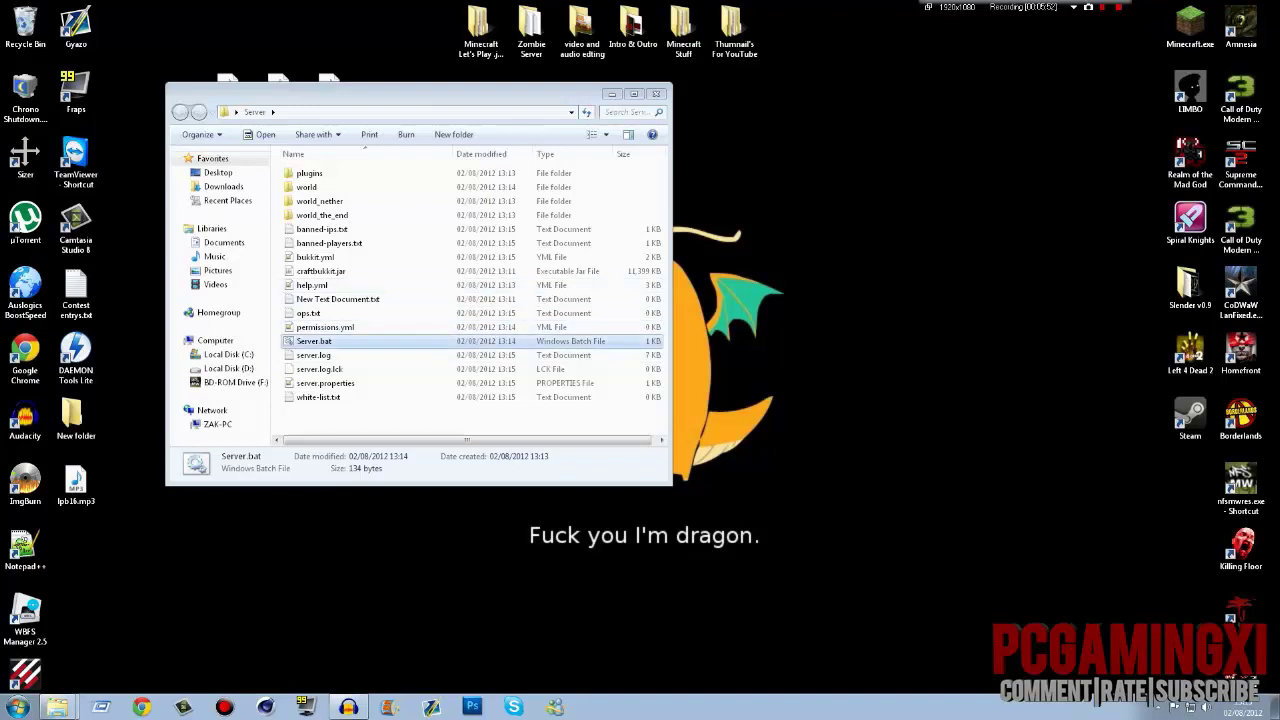
{"action": "right_click", "coordinate": [314, 341]}
{"action": "left_click", "coordinate": [340, 366]}
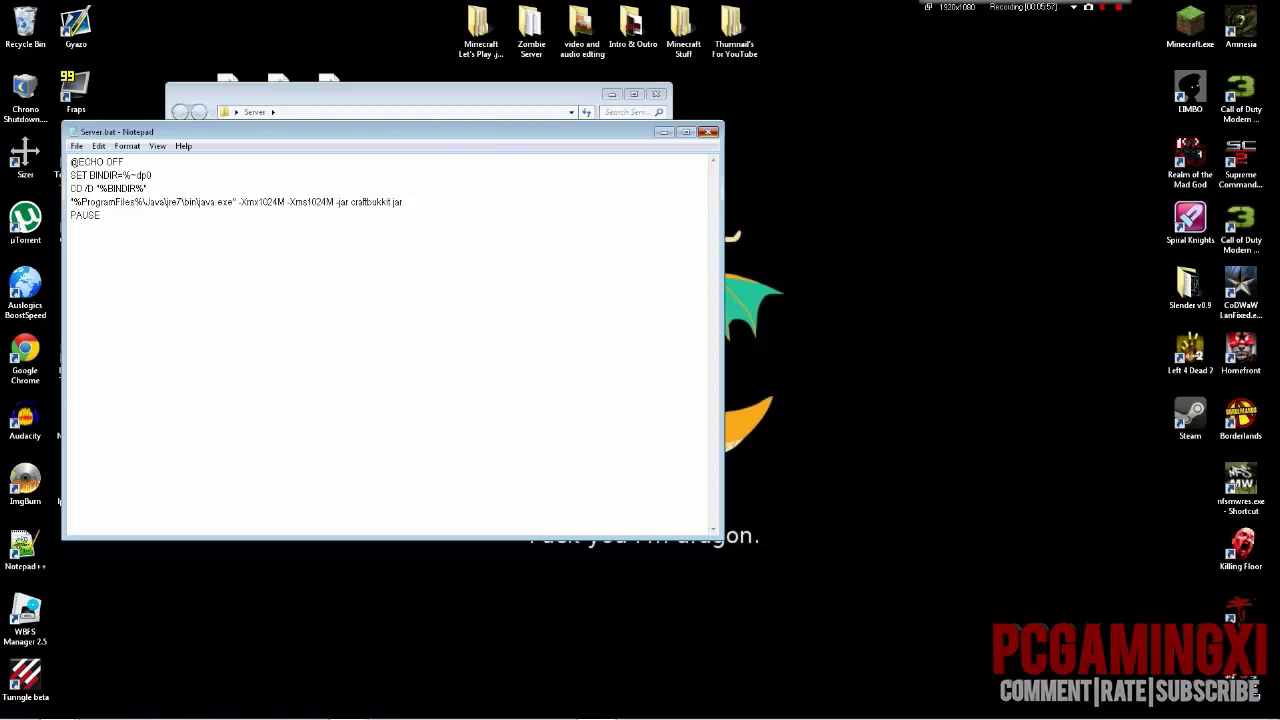
{"action": "left_click", "coordinate": [708, 132]}
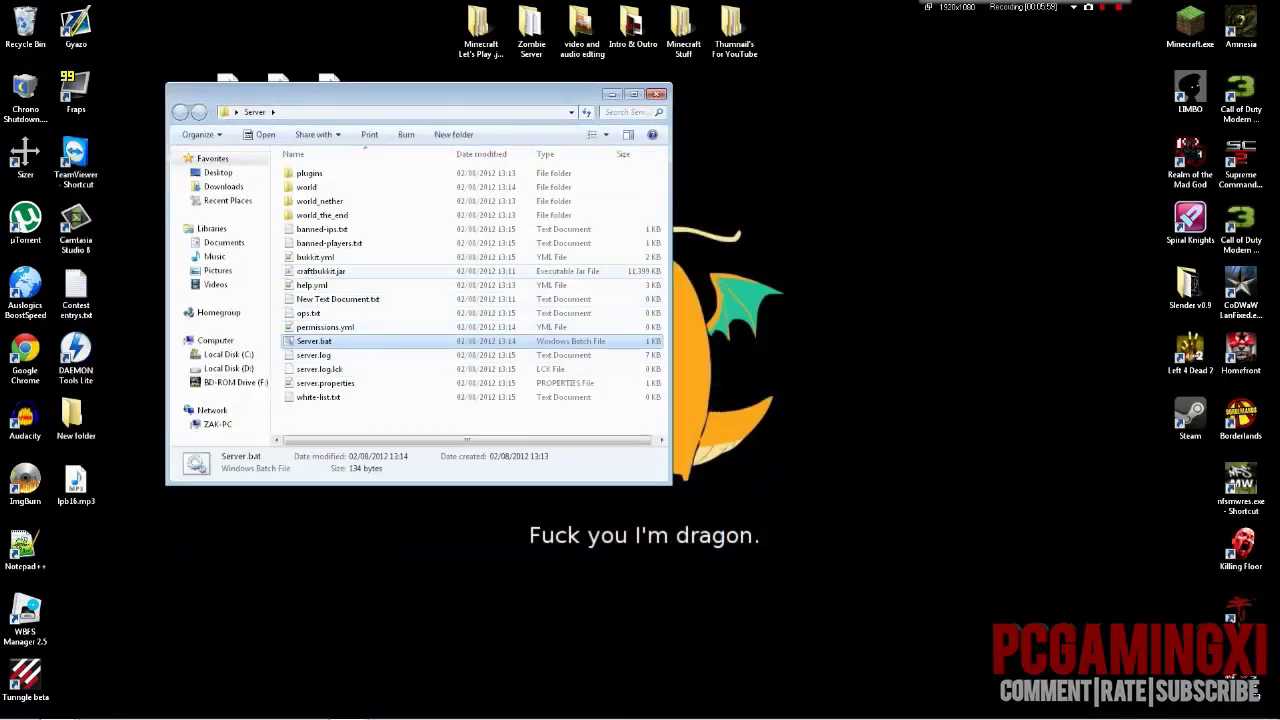
- Reopen Server.bat in Notepad and place it beside the Server folder window to compare the jar name
{"action": "left_click", "coordinate": [321, 271]}
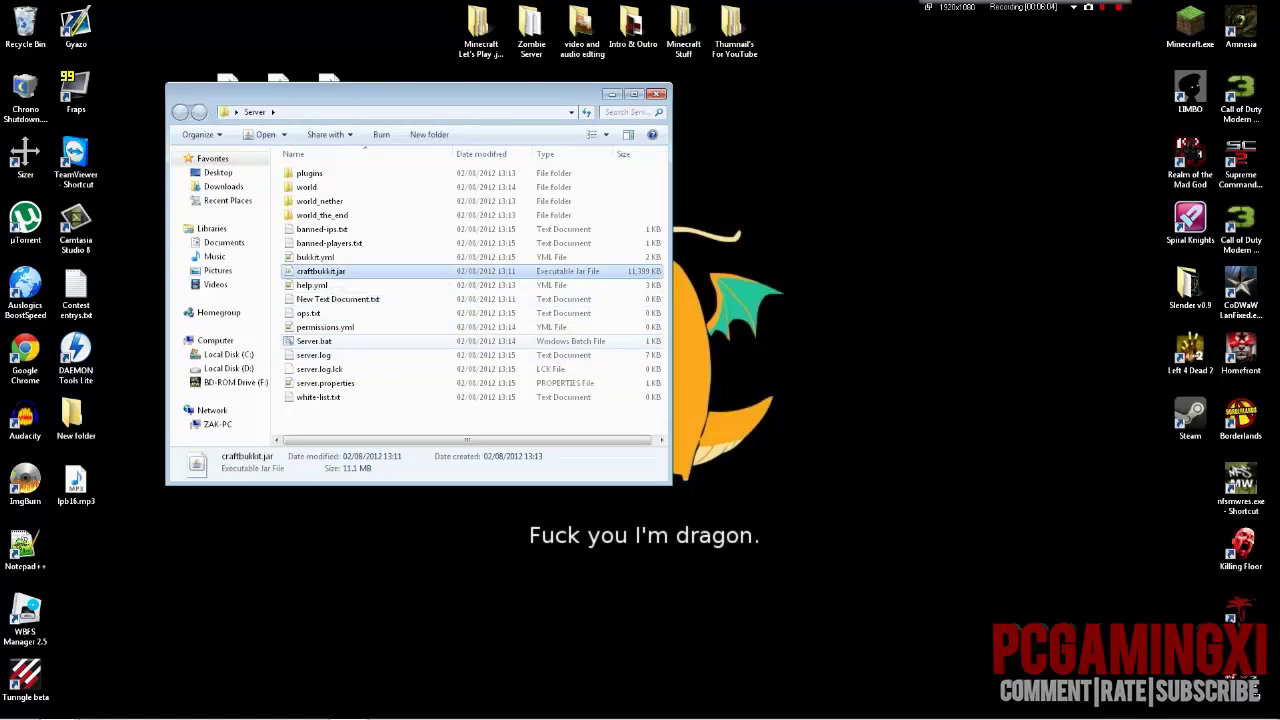
{"action": "right_click", "coordinate": [339, 350]}
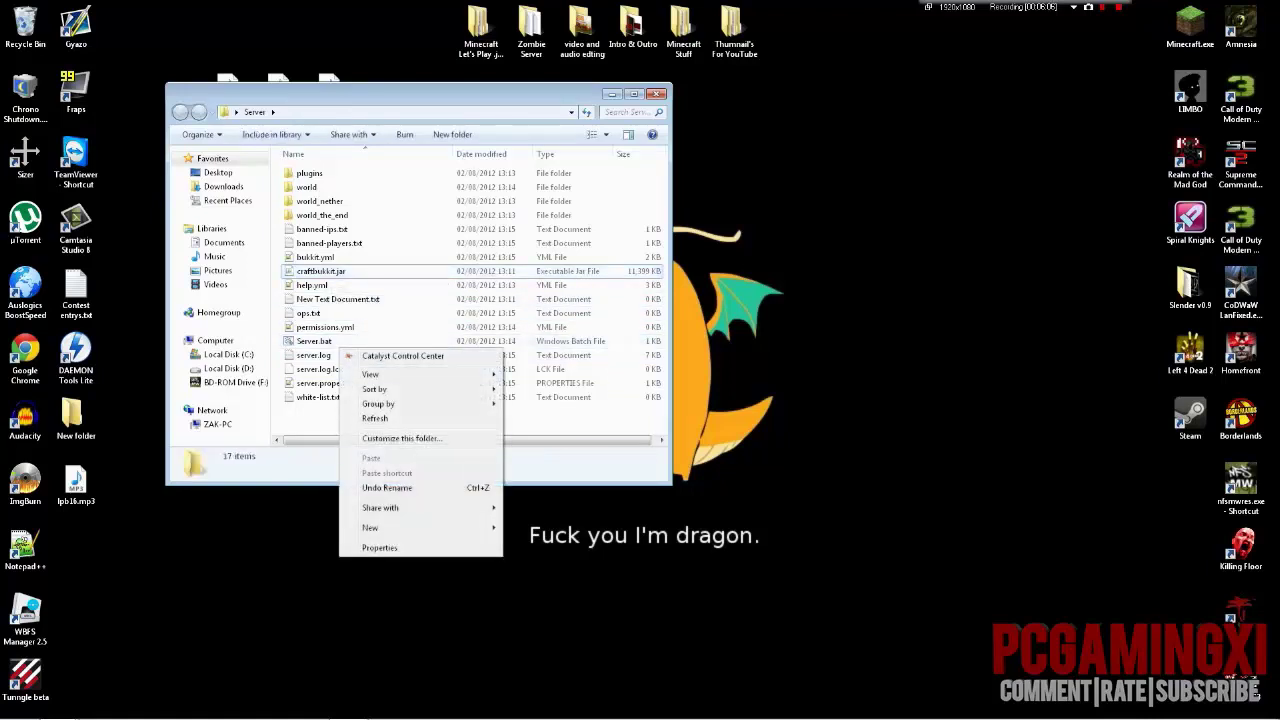
{"action": "right_click", "coordinate": [325, 341]}
{"action": "left_click", "coordinate": [352, 362]}
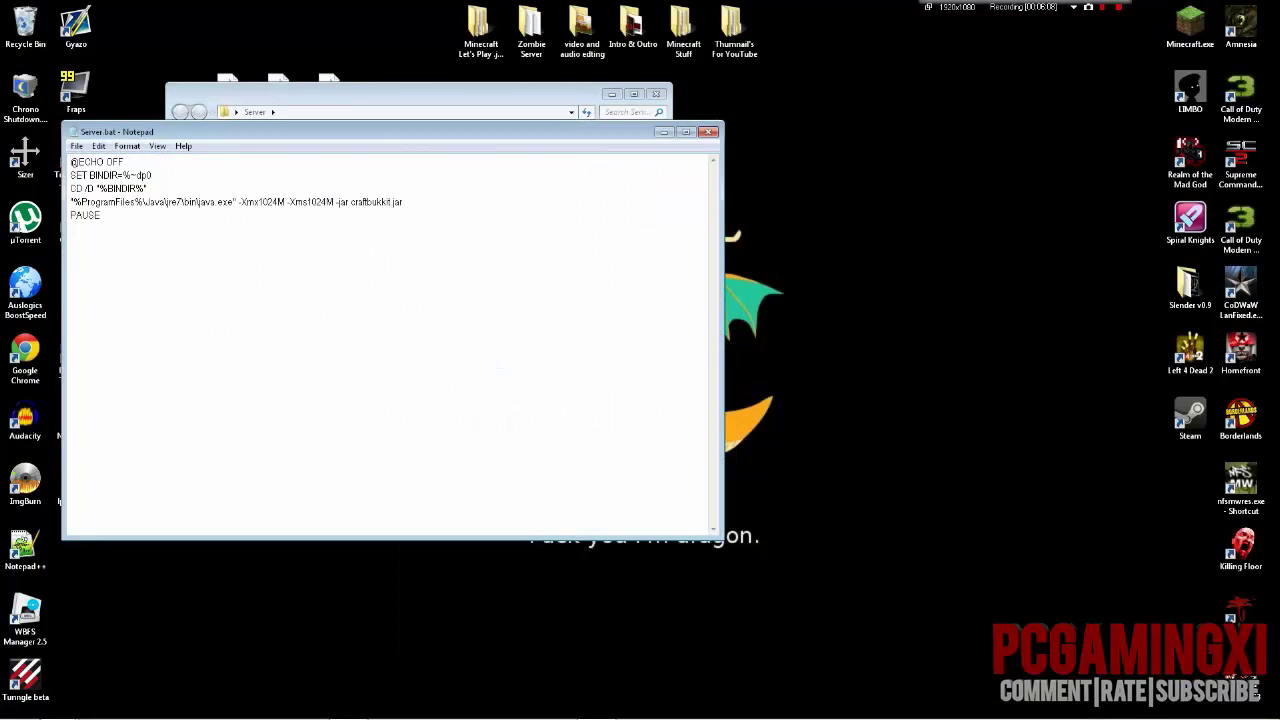
{"action": "left_click_drag", "start_coordinate": [350, 132], "coordinate": [939, 94]}
{"action": "left_click_drag", "start_coordinate": [940, 164], "coordinate": [977, 164]}
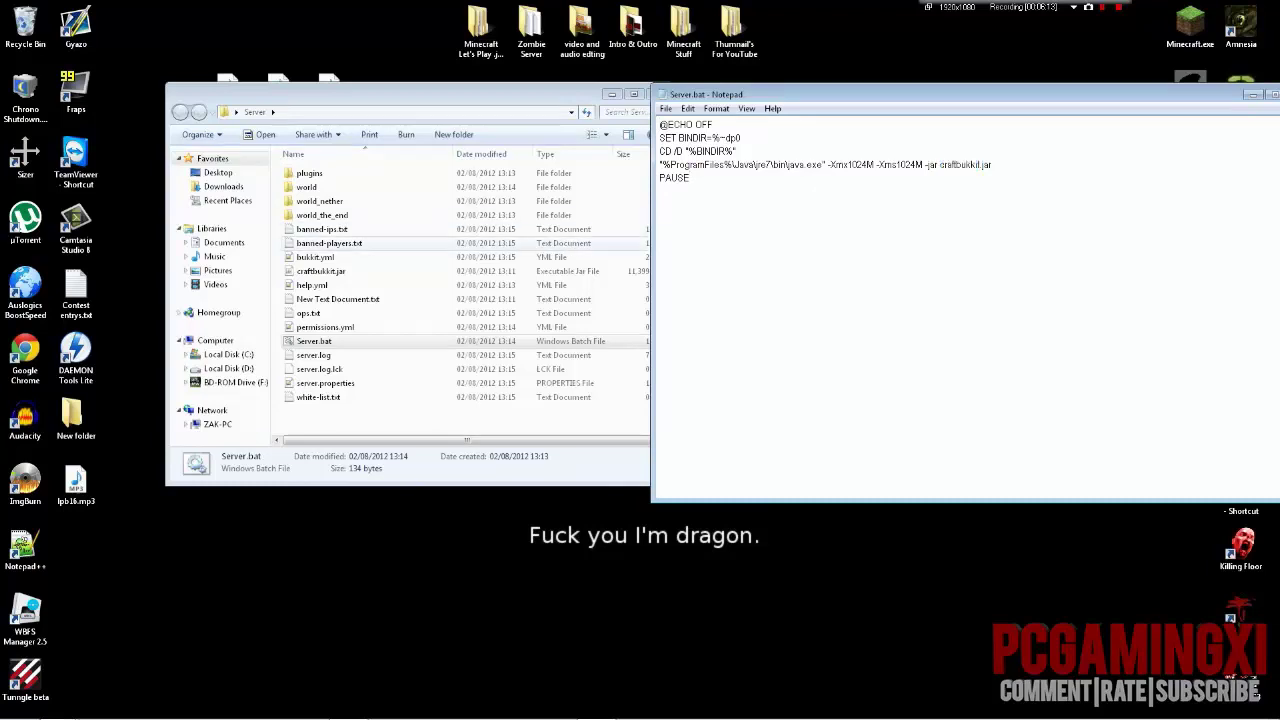
{"action": "left_click", "coordinate": [321, 271]}
{"action": "left_click_drag", "start_coordinate": [437, 95], "coordinate": [395, 80]}
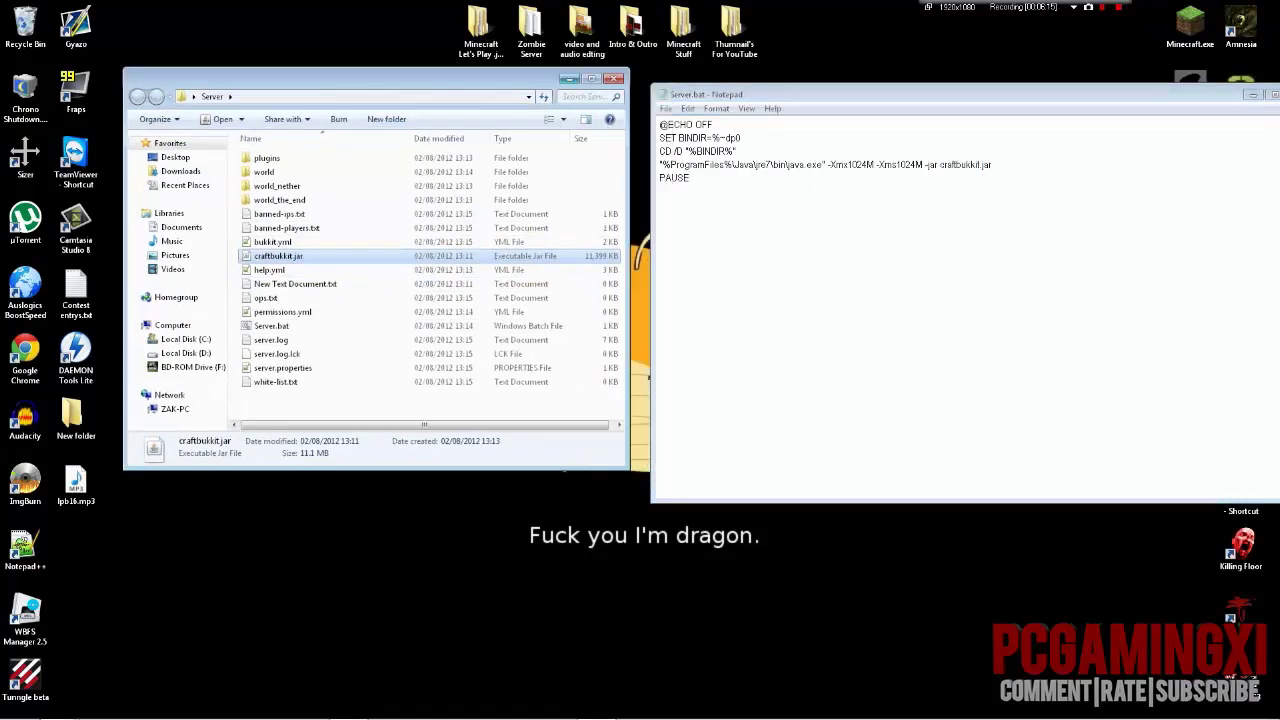
- Change the jar name in Server.bat from craftbukkit.jar to cake.jar and save the file
{"action": "left_click", "coordinate": [944, 164]}
{"action": "left_click_drag", "start_coordinate": [942, 164], "coordinate": [979, 164]}
{"action": "type", "text": "ake"}
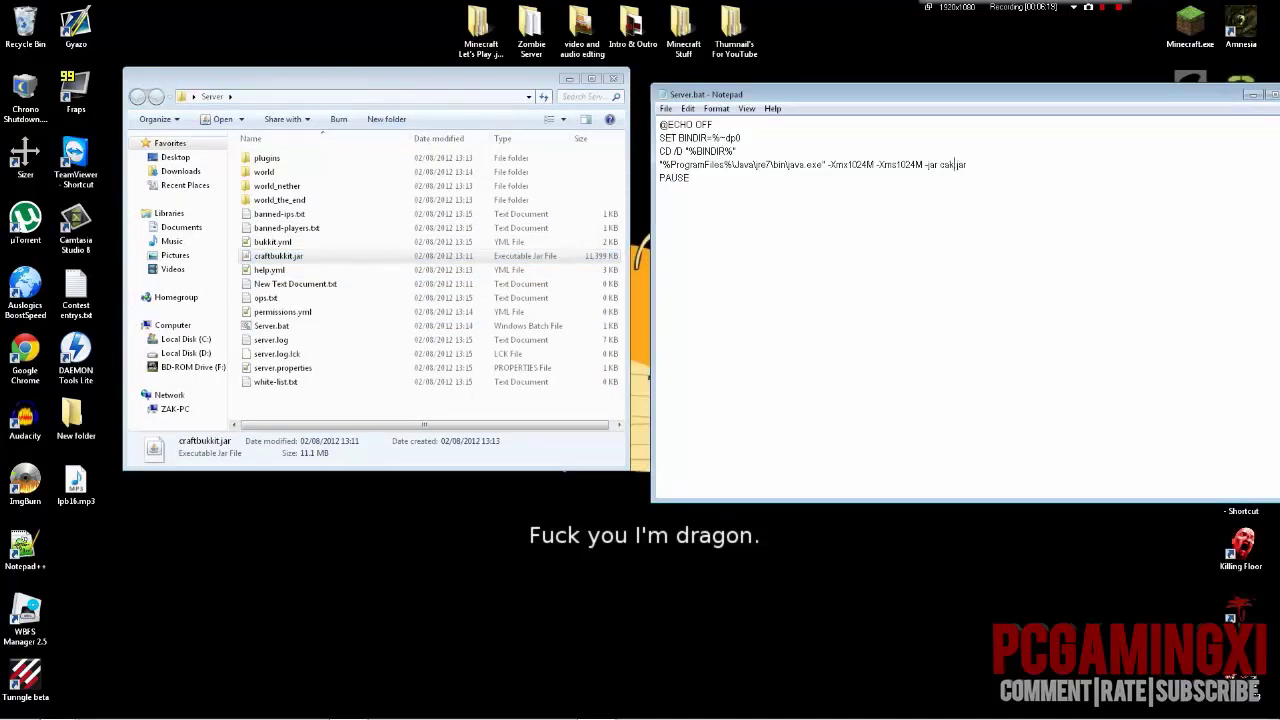
{"action": "left_click_drag", "start_coordinate": [900, 94], "coordinate": [718, 135]}
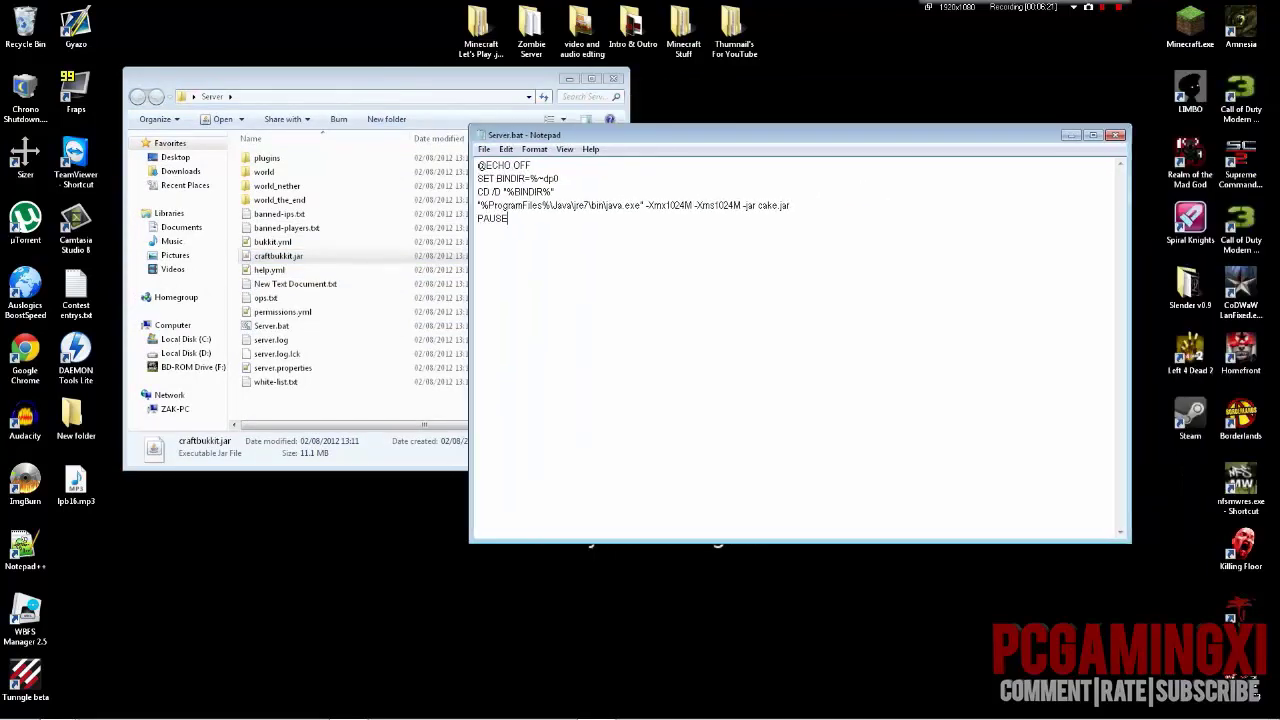
{"action": "left_click", "coordinate": [1115, 135]}
{"action": "left_click", "coordinate": [609, 374]}
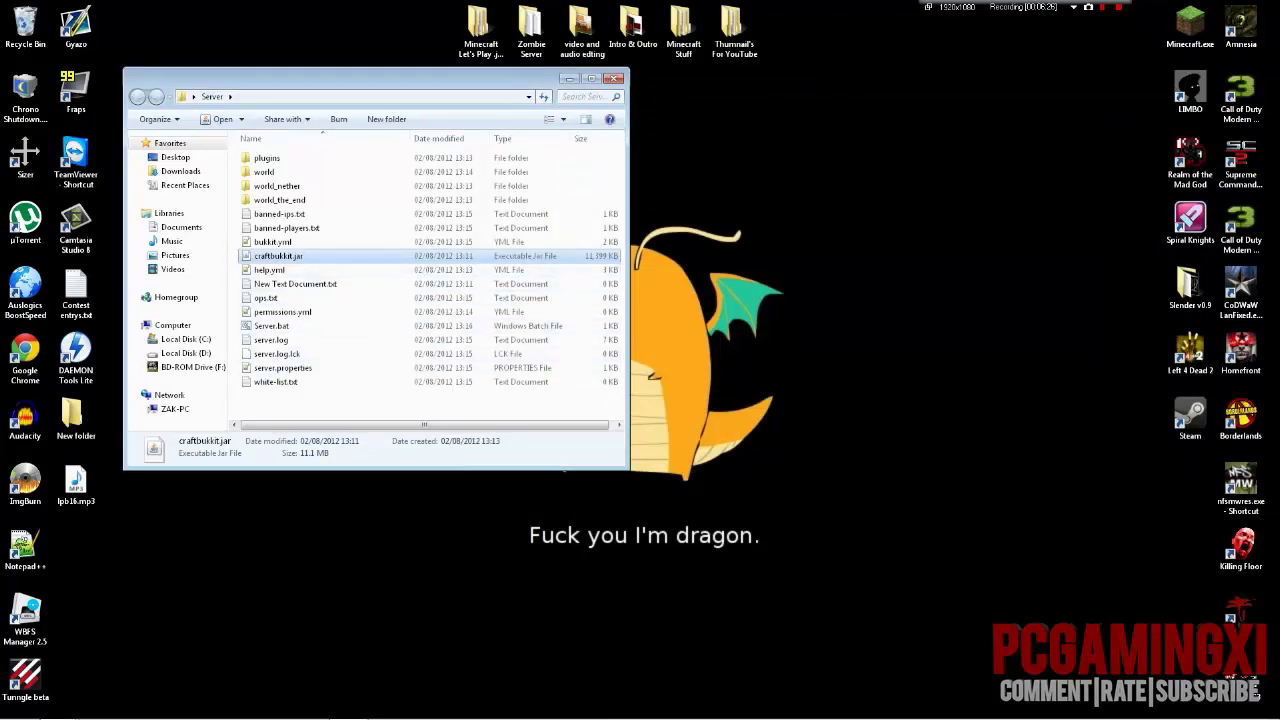
- Rename craftbukkit.jar in the Server folder to cake.jar
{"action": "right_click", "coordinate": [277, 257]}
{"action": "left_click", "coordinate": [313, 488]}
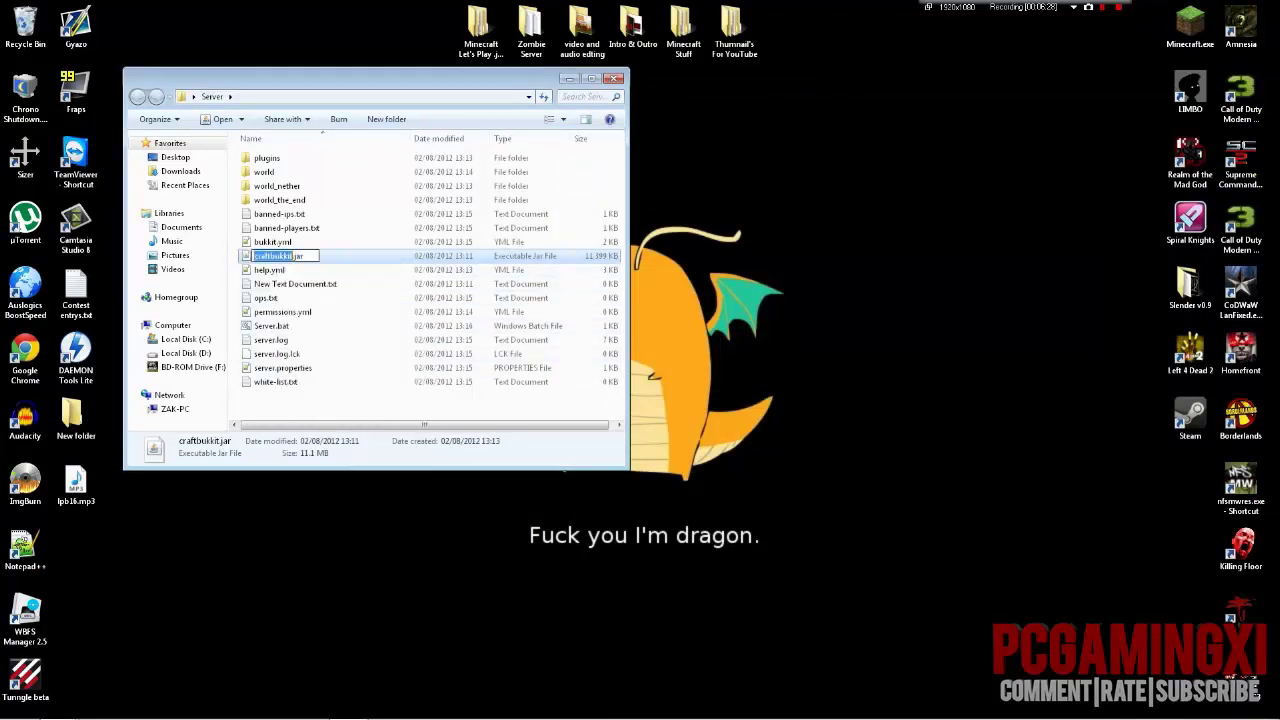
{"action": "type", "text": "e"}
{"action": "left_click", "coordinate": [330, 340]}
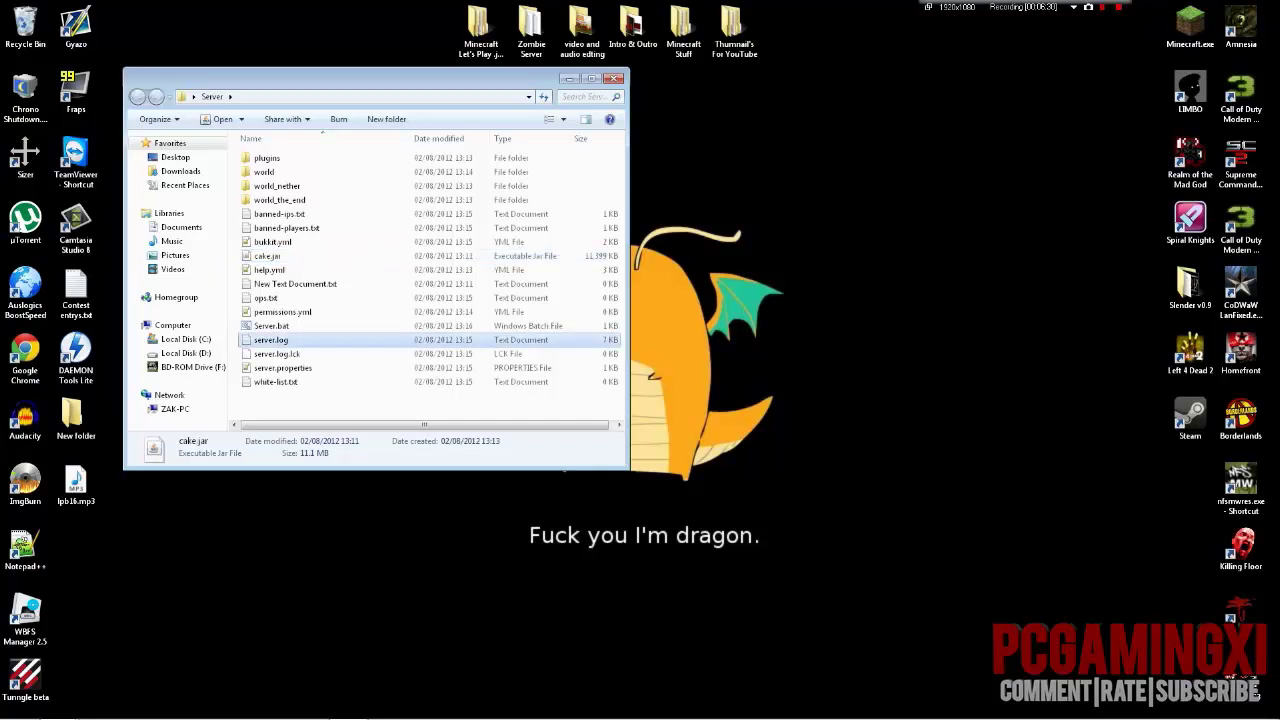
- Test the renamed jar by running Server.bat twice, closing the server console each time
{"action": "double_click", "coordinate": [272, 326]}
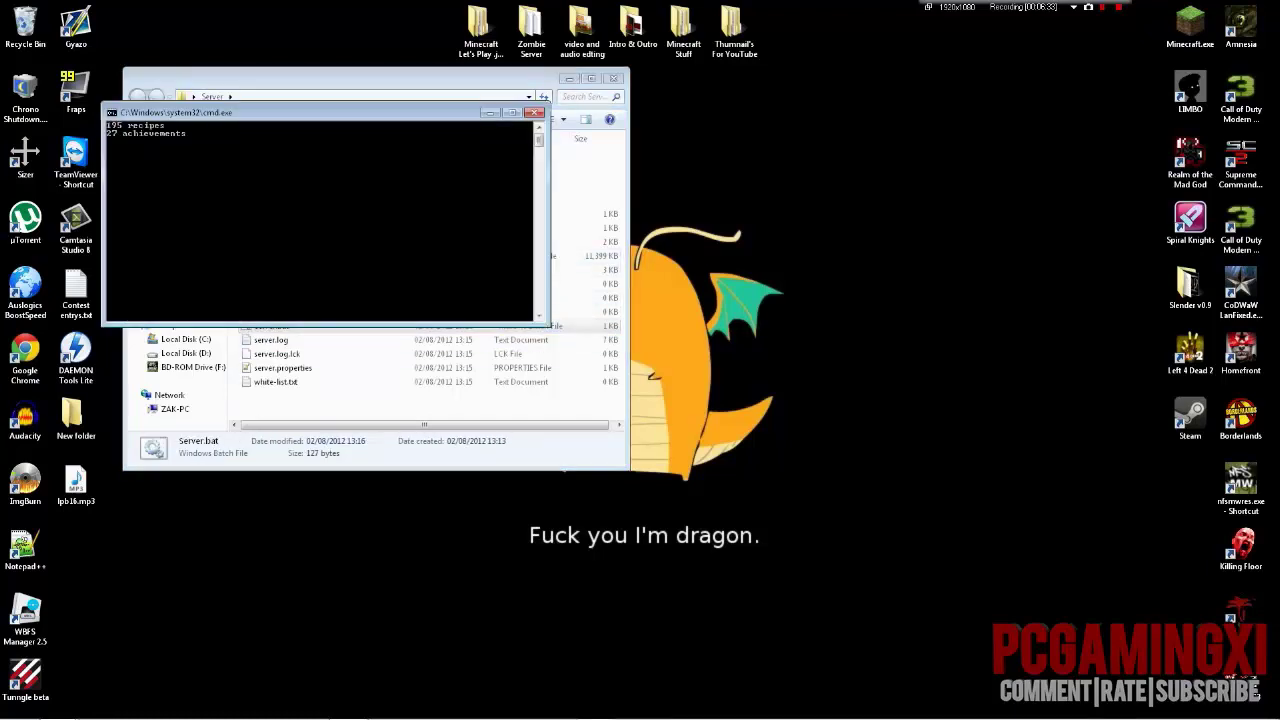
{"action": "left_click", "coordinate": [535, 112]}
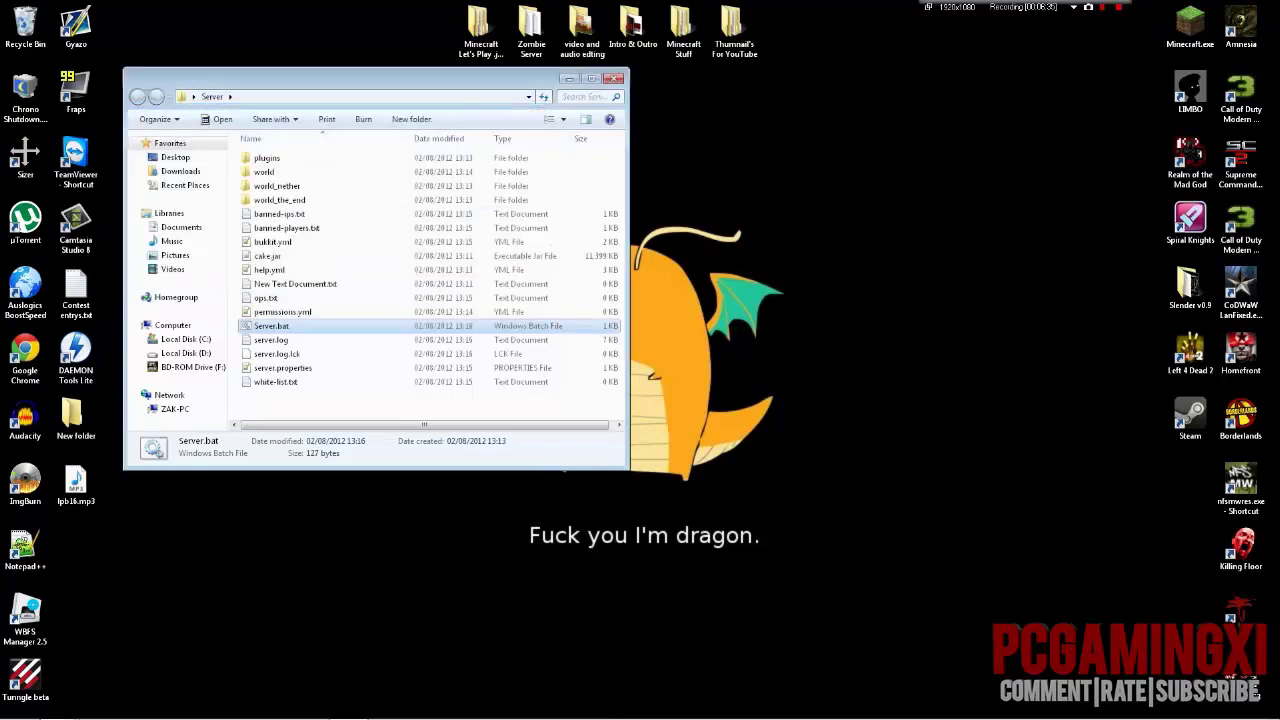
{"action": "left_click", "coordinate": [270, 256]}
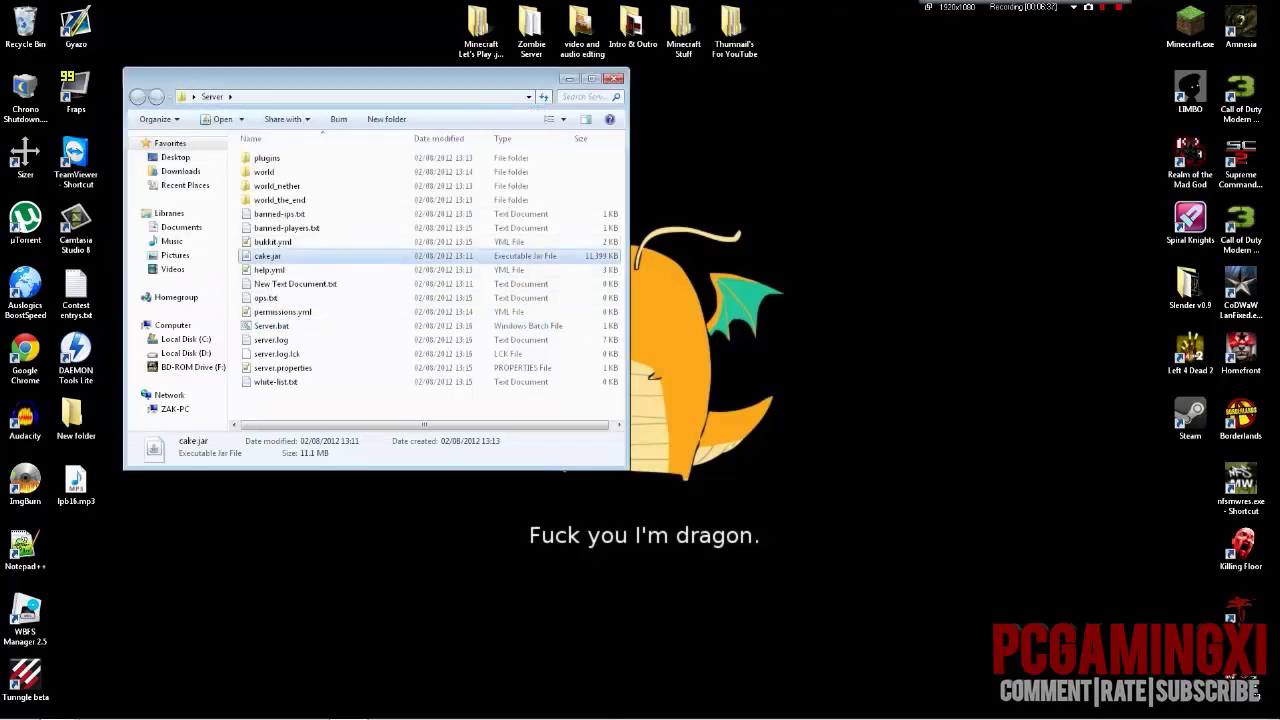
{"action": "left_click", "coordinate": [282, 312]}
{"action": "double_click", "coordinate": [271, 326]}
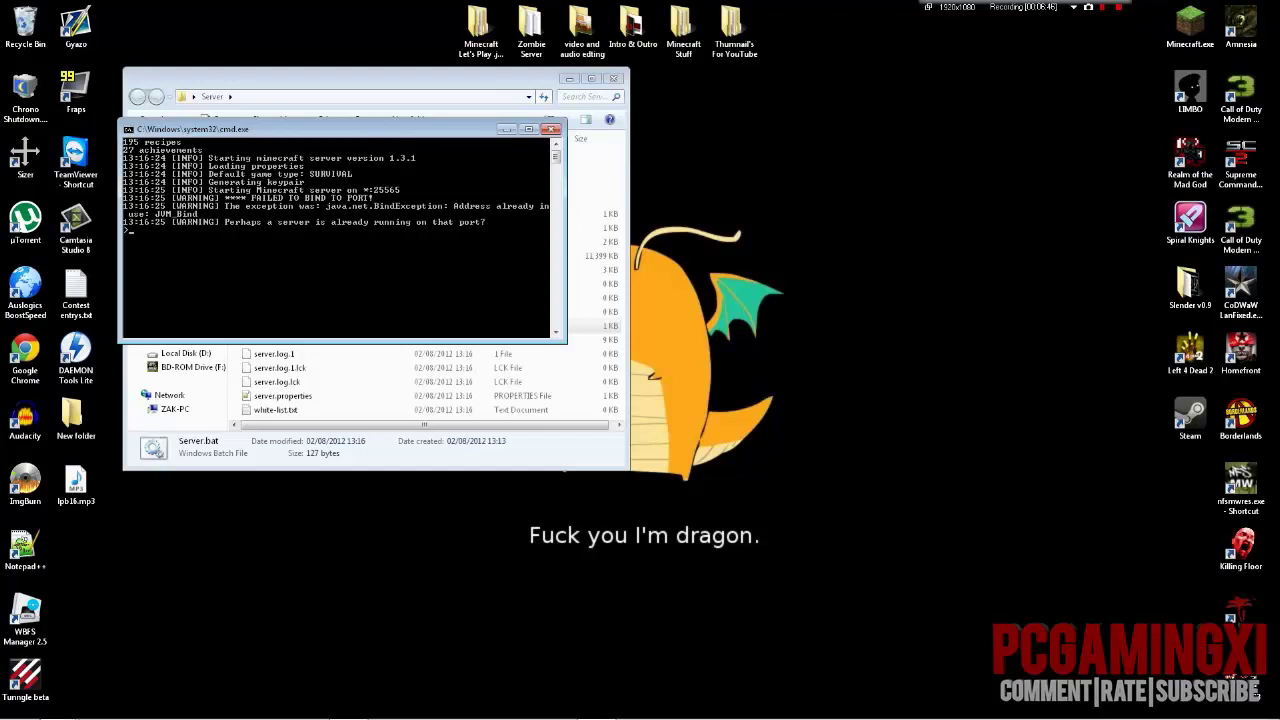
{"action": "left_click", "coordinate": [550, 129]}
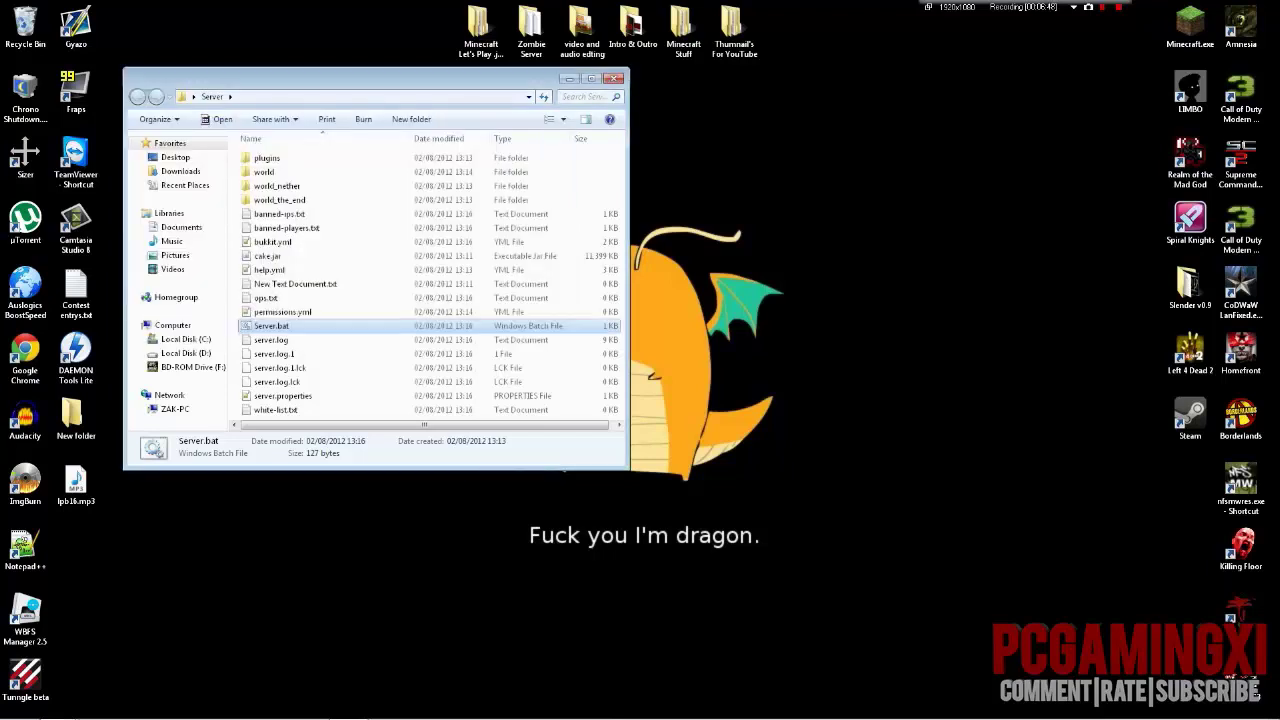
- End the javaw.exe *32 process in Windows Task Manager and close Task Manager
{"action": "right_click", "coordinate": [808, 709]}
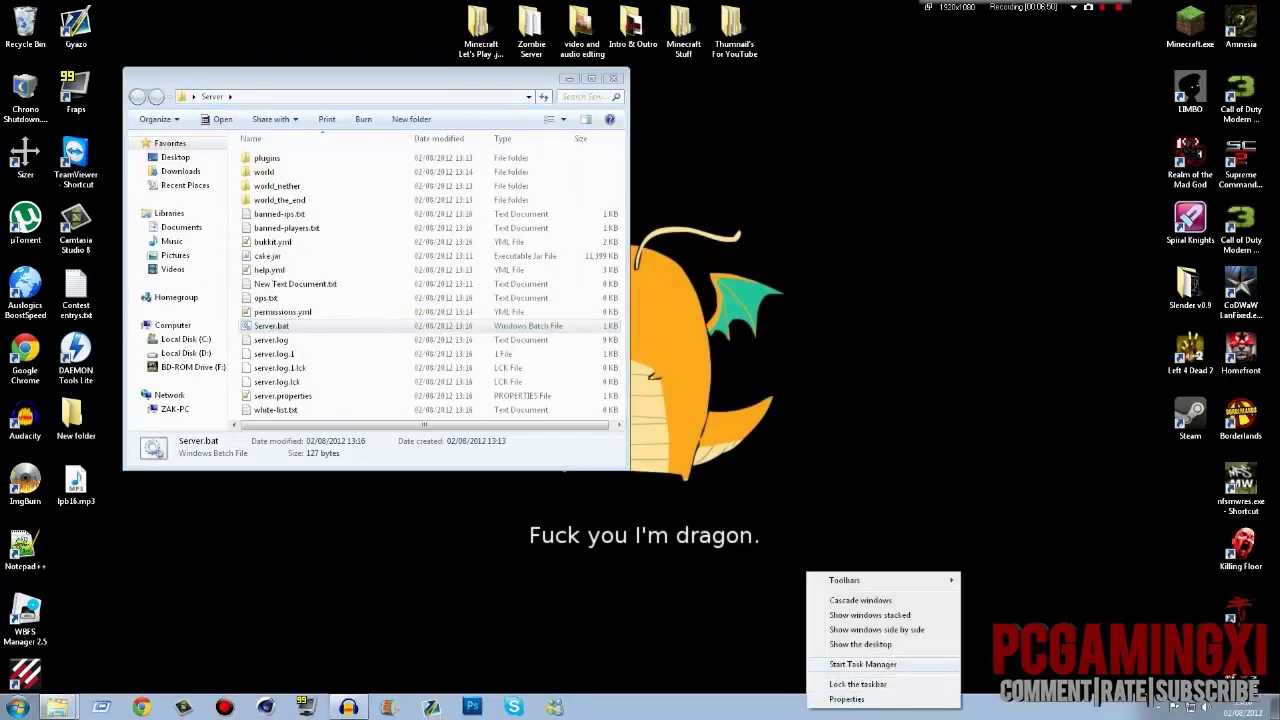
{"action": "left_click", "coordinate": [862, 665]}
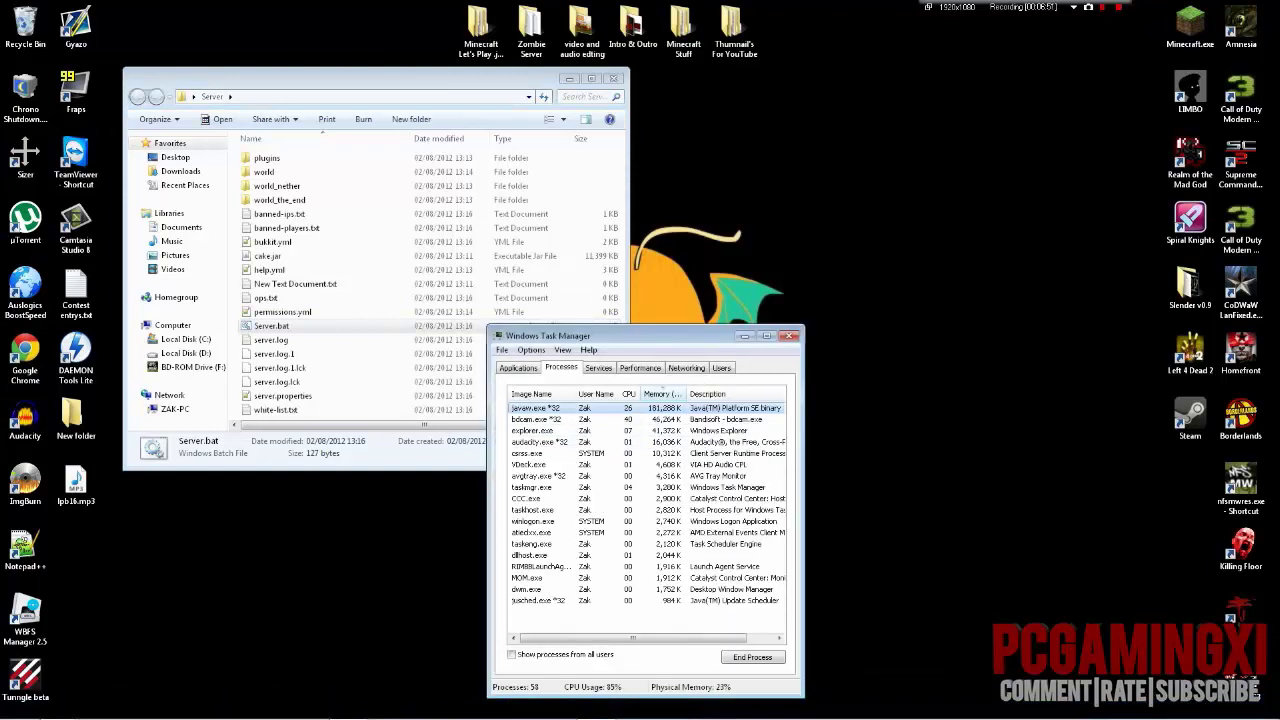
{"action": "left_click", "coordinate": [752, 657]}
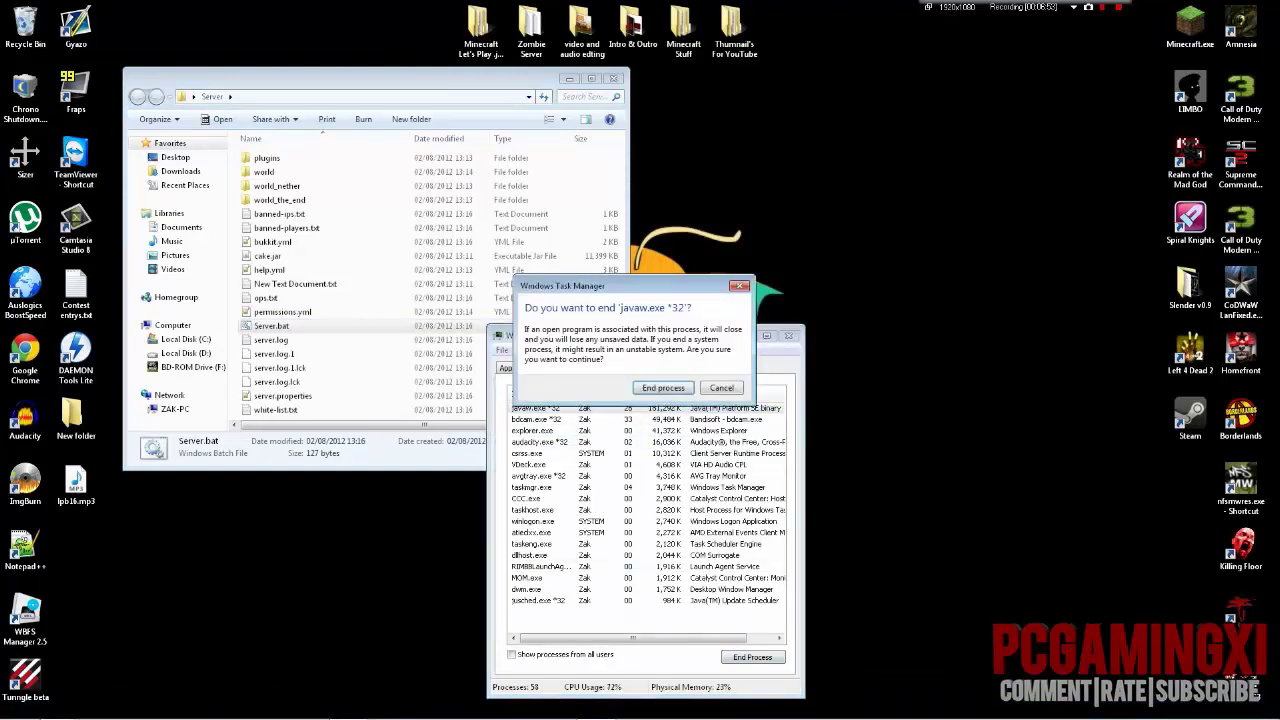
{"action": "key", "text": "Return"}
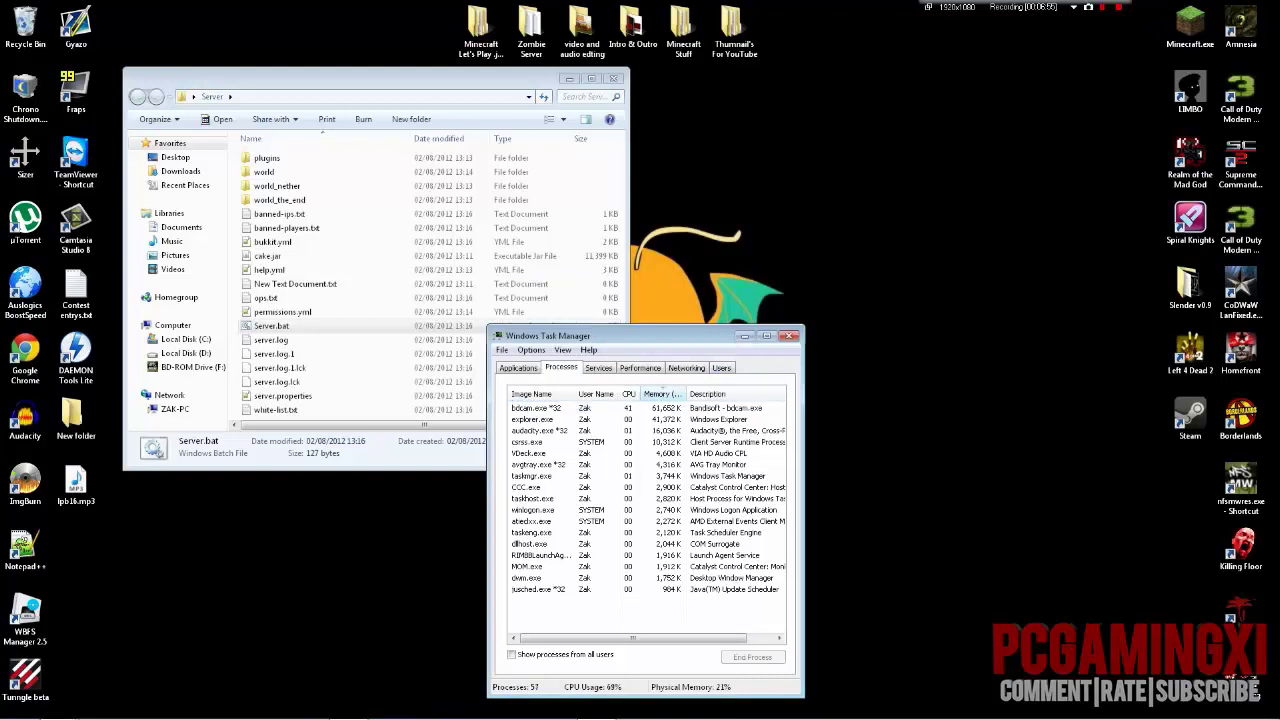
{"action": "key", "text": "alt+F4"}
- Run Server.bat again to start the server with cake.jar, and close its console
{"action": "key", "text": "Return"}
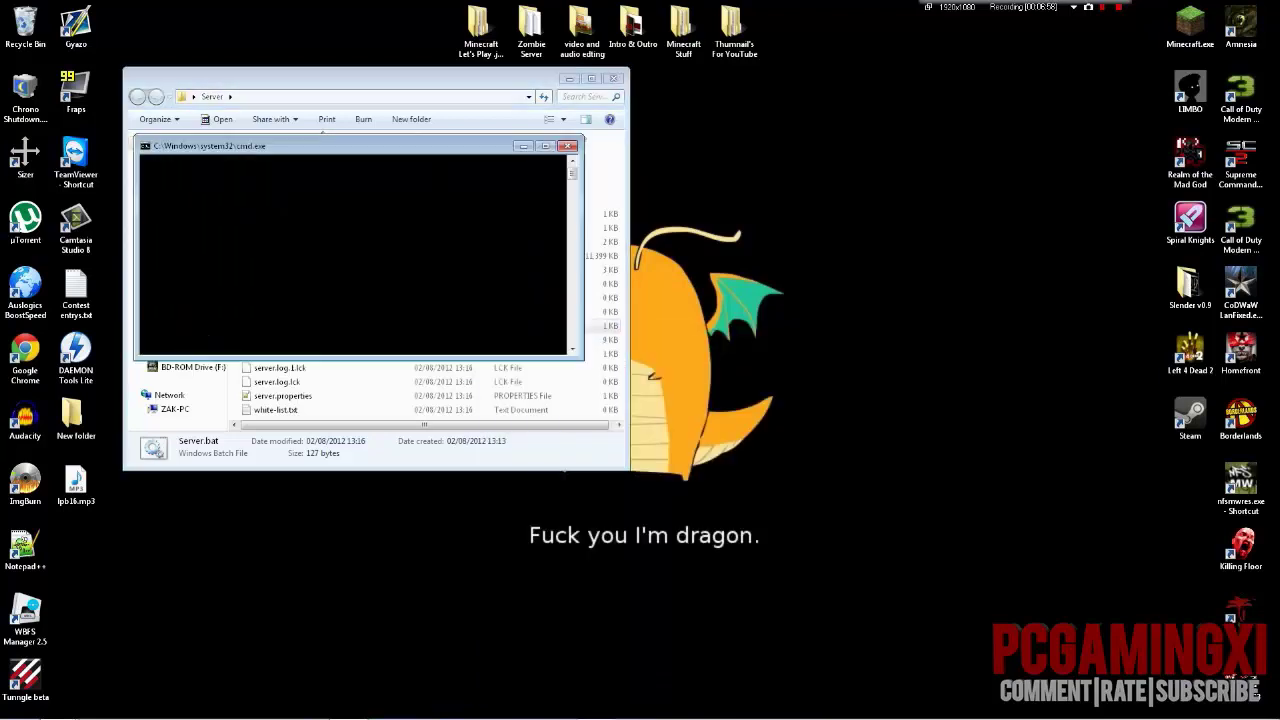
{"action": "right_click", "coordinate": [281, 321]}
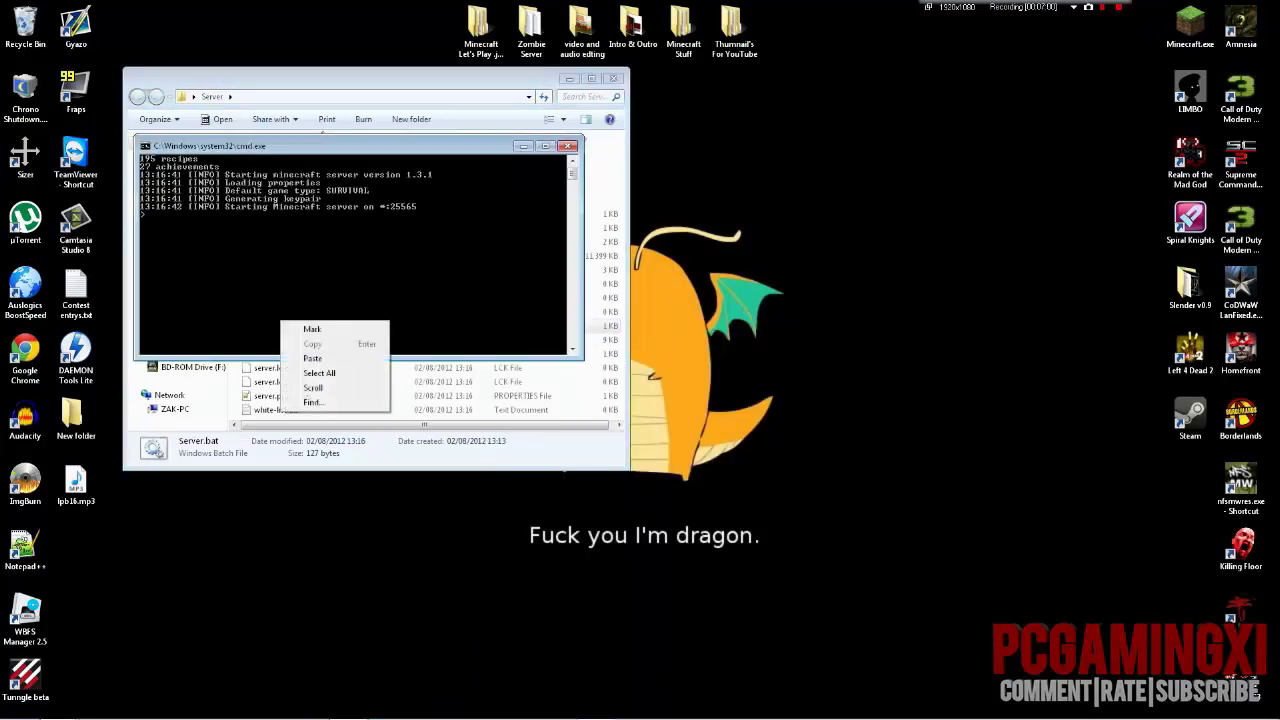
{"action": "key", "text": "Escape"}
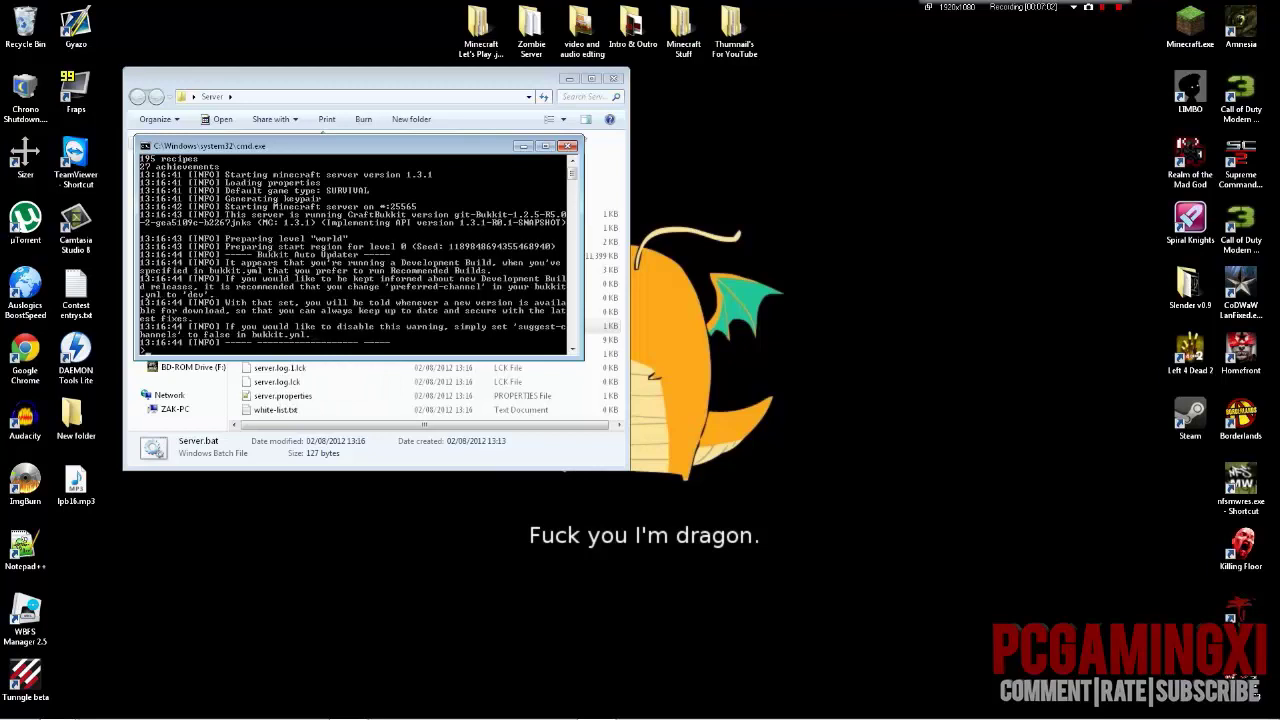
{"action": "left_click", "coordinate": [568, 146]}
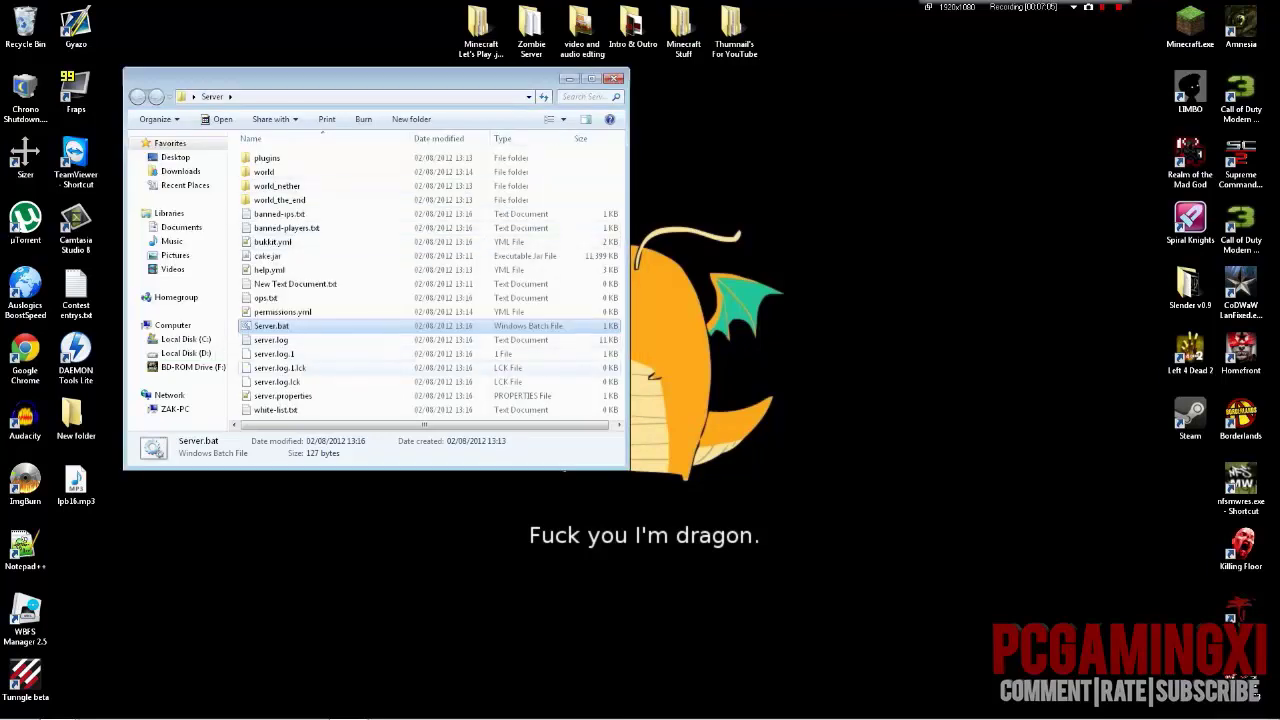
{"action": "left_click", "coordinate": [400, 368]}
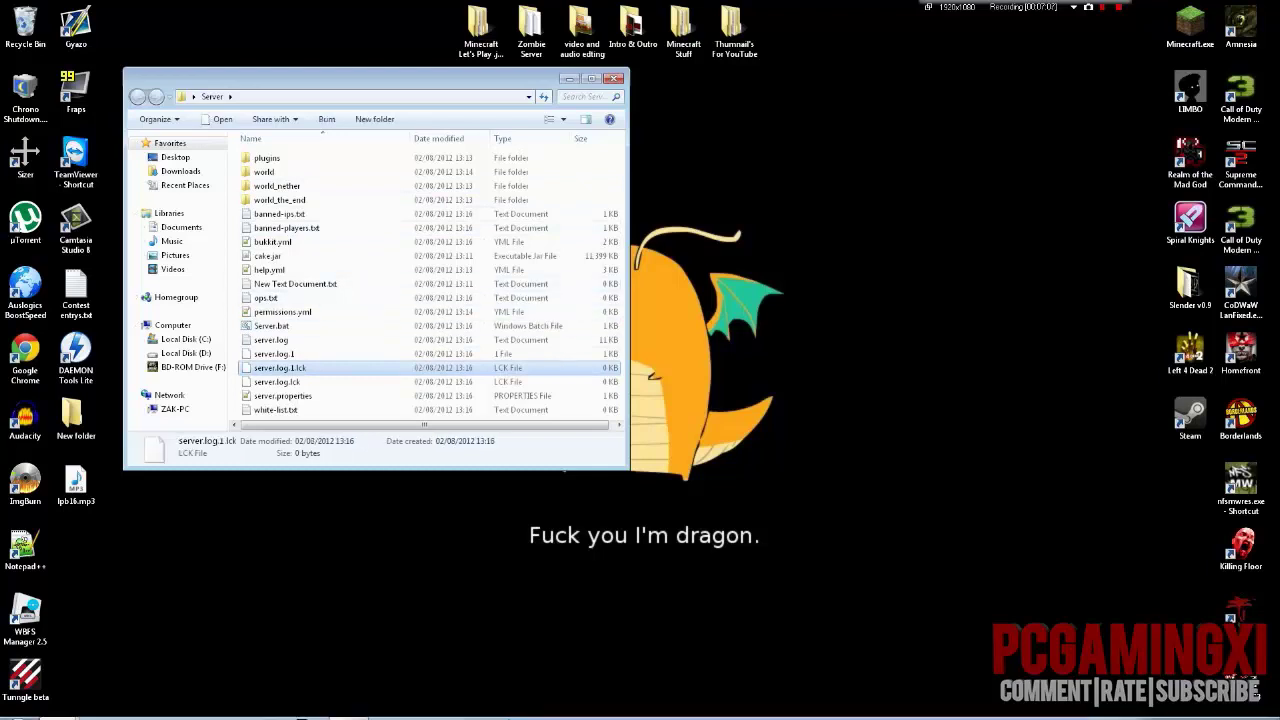
- Open the Java settings in Control Panel and view the runtime parameters in the Java Runtime Environment Settings
{"action": "left_click", "coordinate": [20, 708]}
{"action": "left_click", "coordinate": [228, 551]}
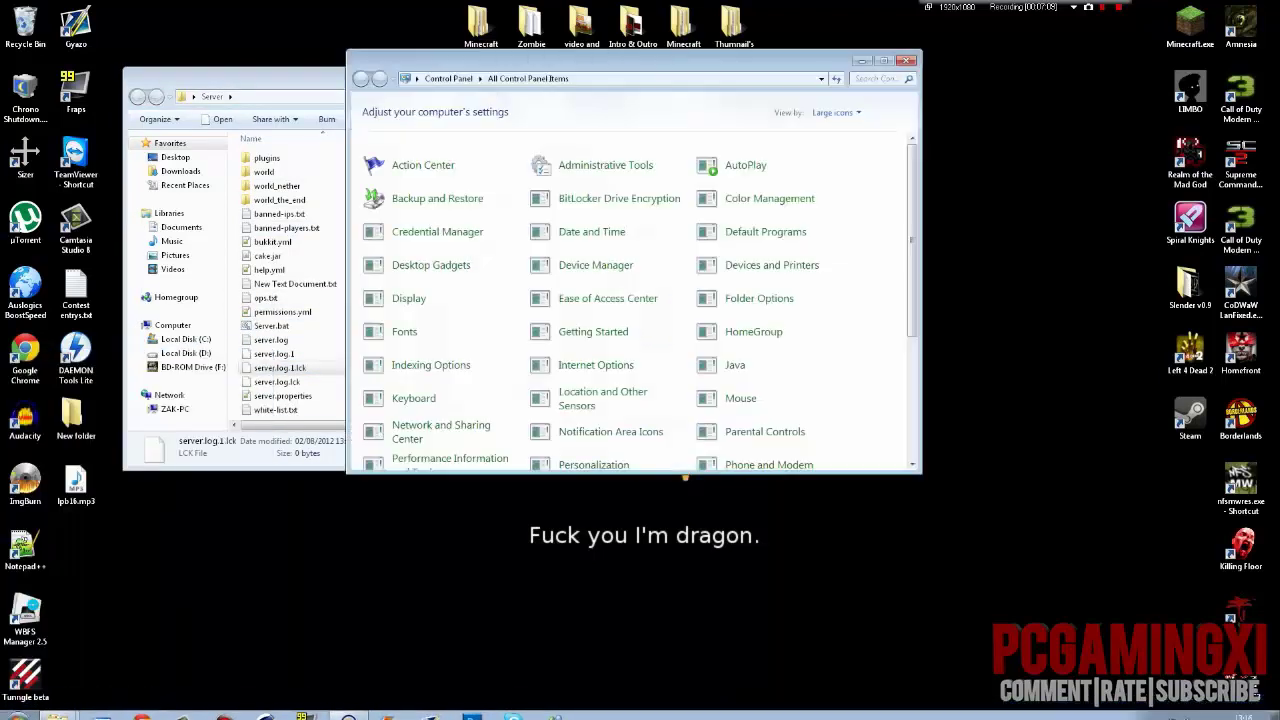
{"action": "scroll", "coordinate": [613, 353], "scroll_direction": "down", "scroll_amount": 5}
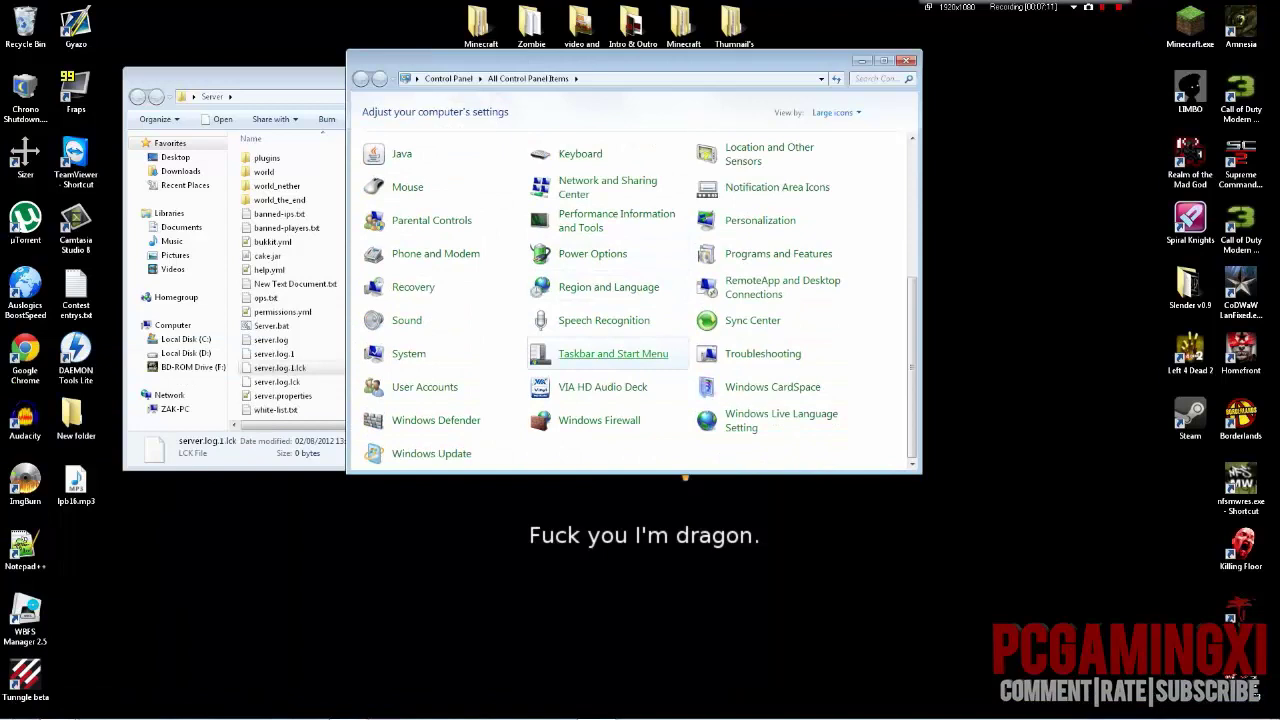
{"action": "scroll", "coordinate": [613, 353], "scroll_direction": "up", "scroll_amount": 7}
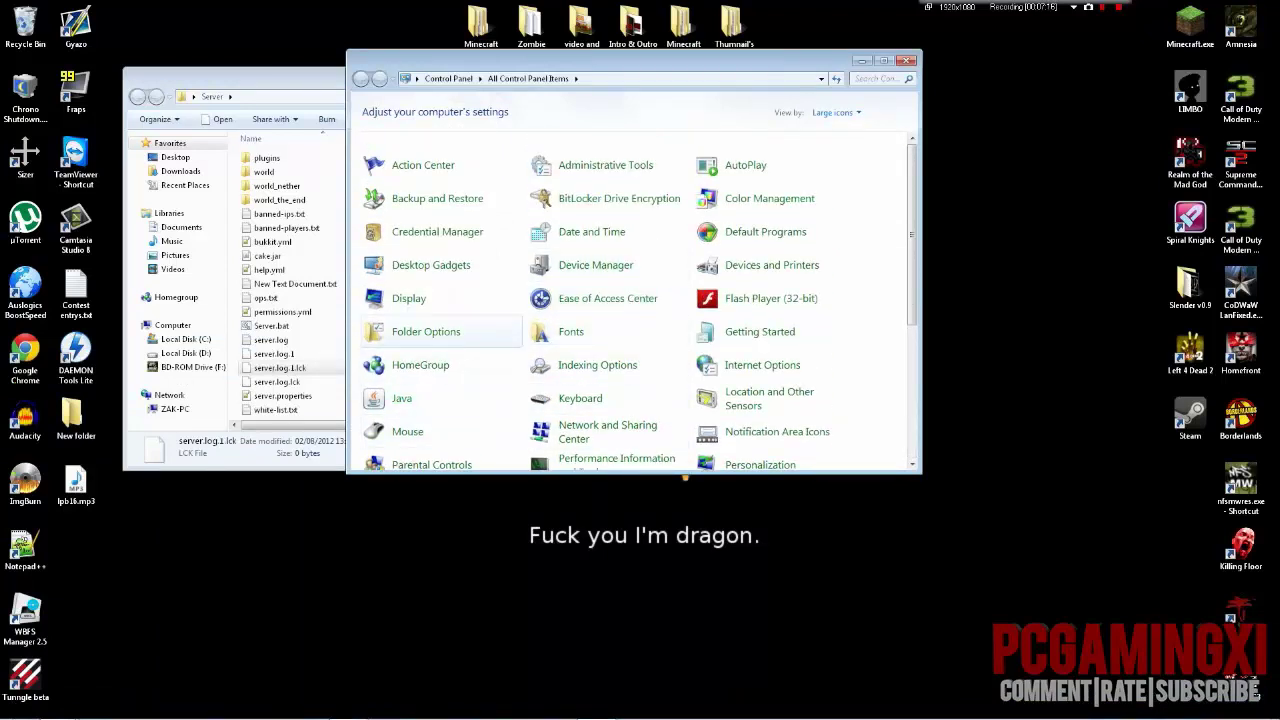
{"action": "left_click", "coordinate": [401, 398]}
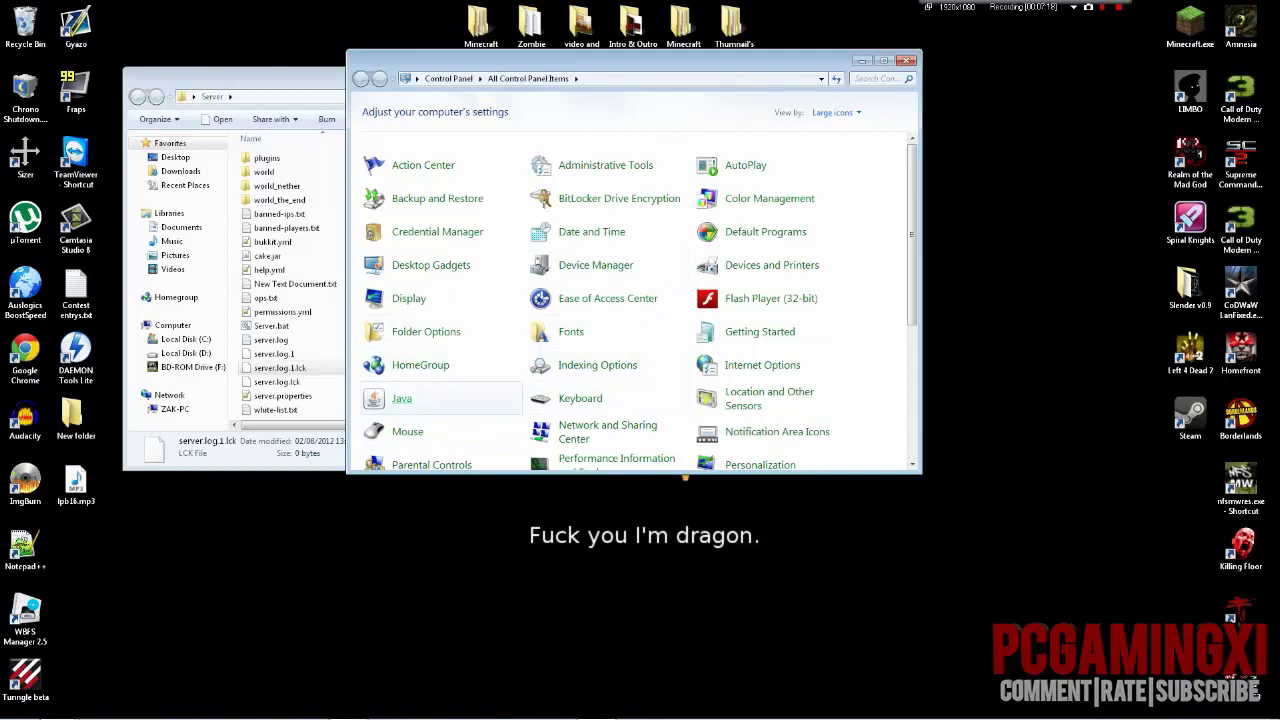
{"action": "left_click", "coordinate": [552, 227]}
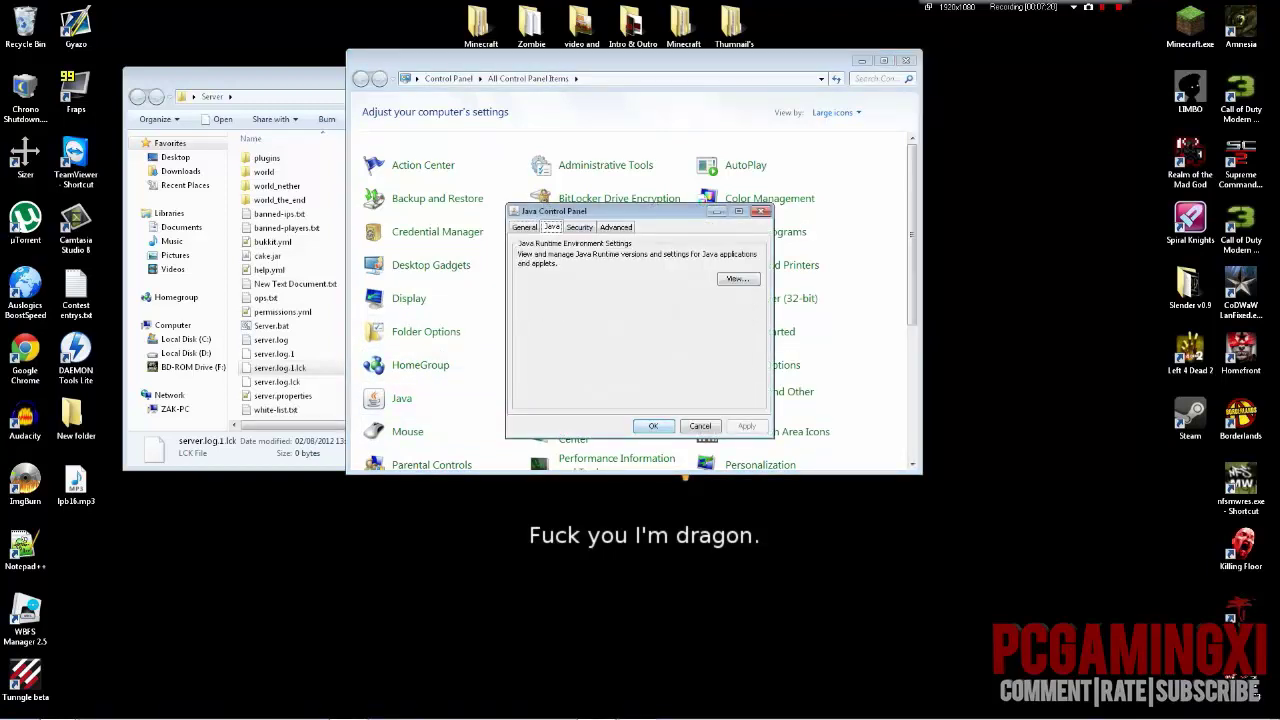
{"action": "left_click", "coordinate": [738, 279]}
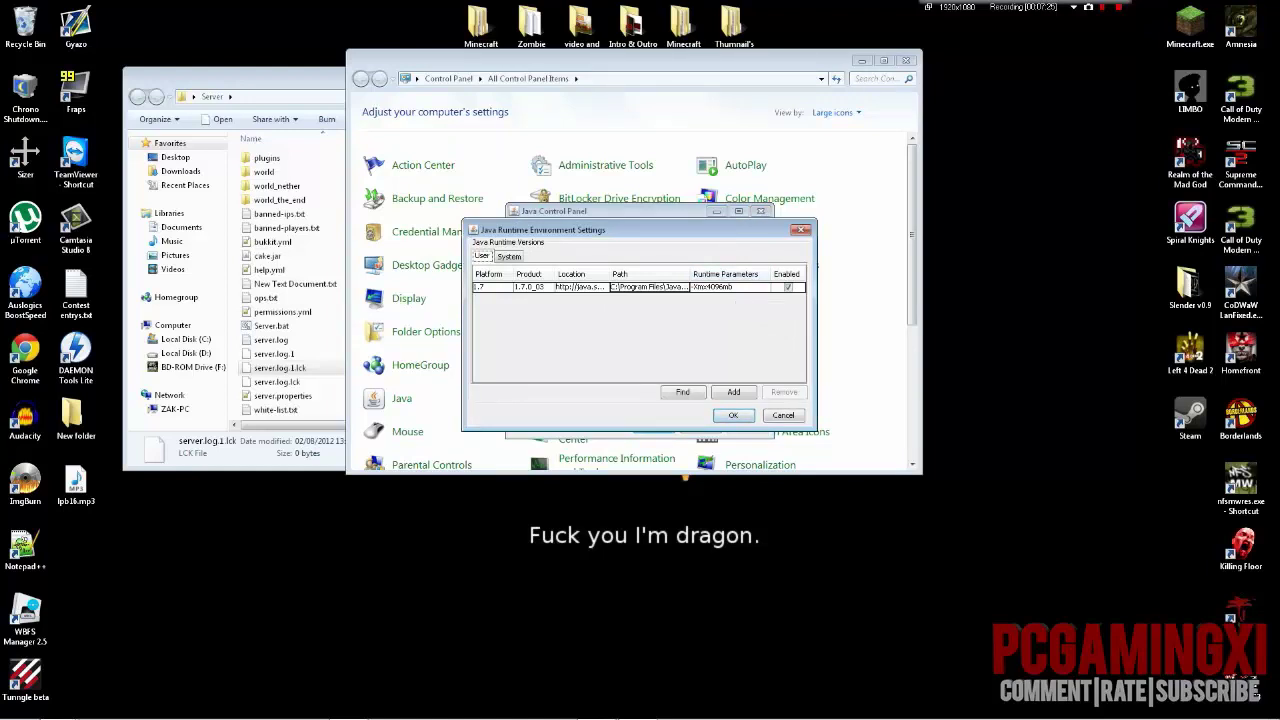
- Close the Java settings dialogs and Control Panel without changes, and select server.log.1 in the Server folder
{"action": "left_click", "coordinate": [801, 230]}
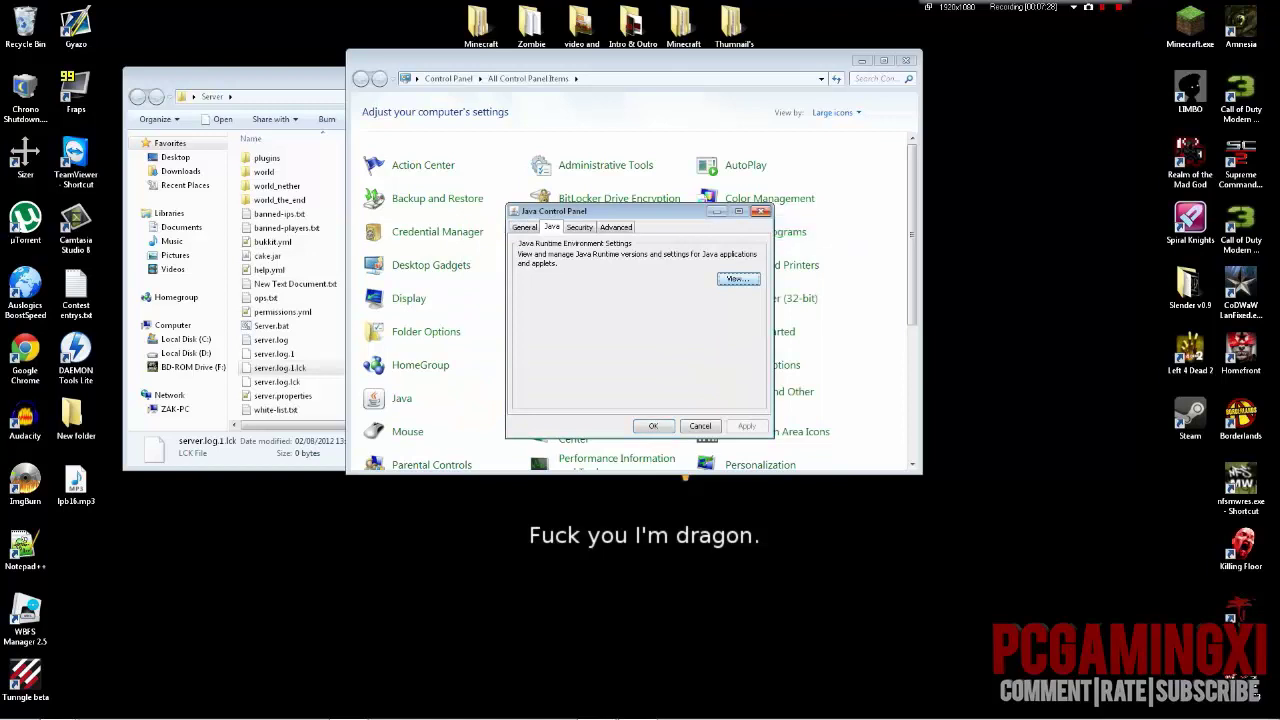
{"action": "left_click", "coordinate": [762, 211]}
{"action": "left_click", "coordinate": [907, 60]}
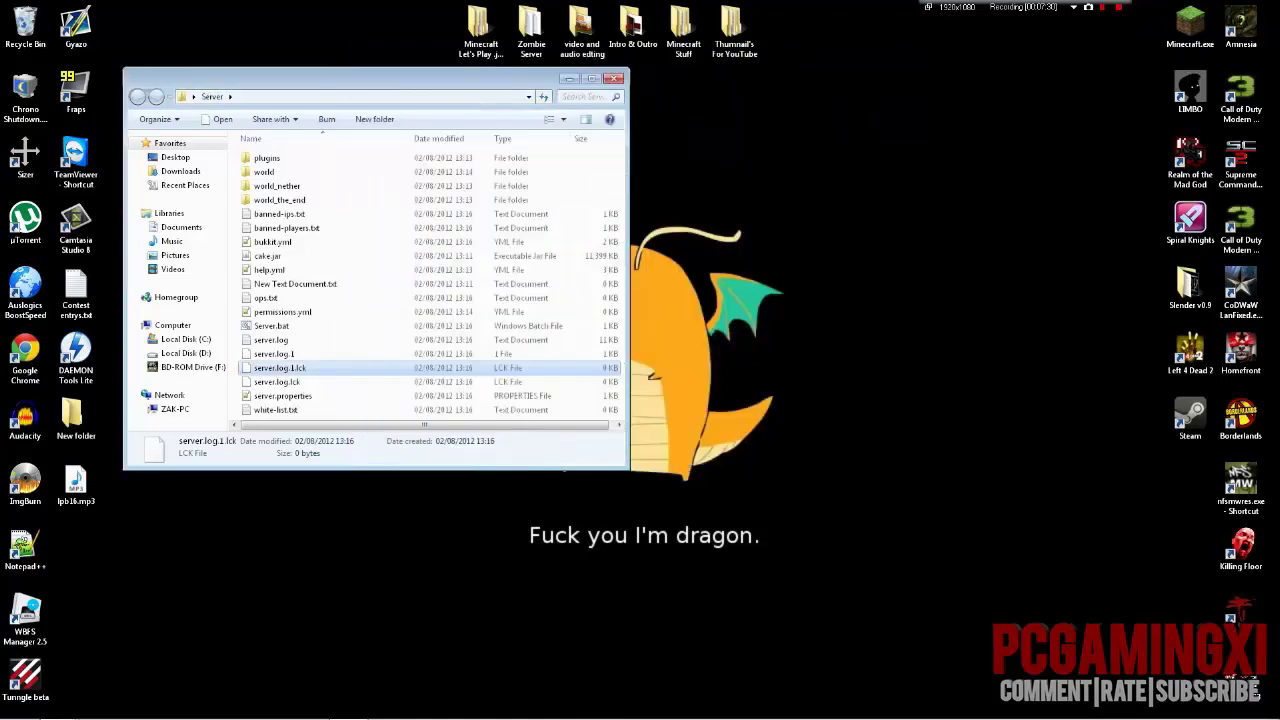
{"action": "left_click", "coordinate": [274, 354]}
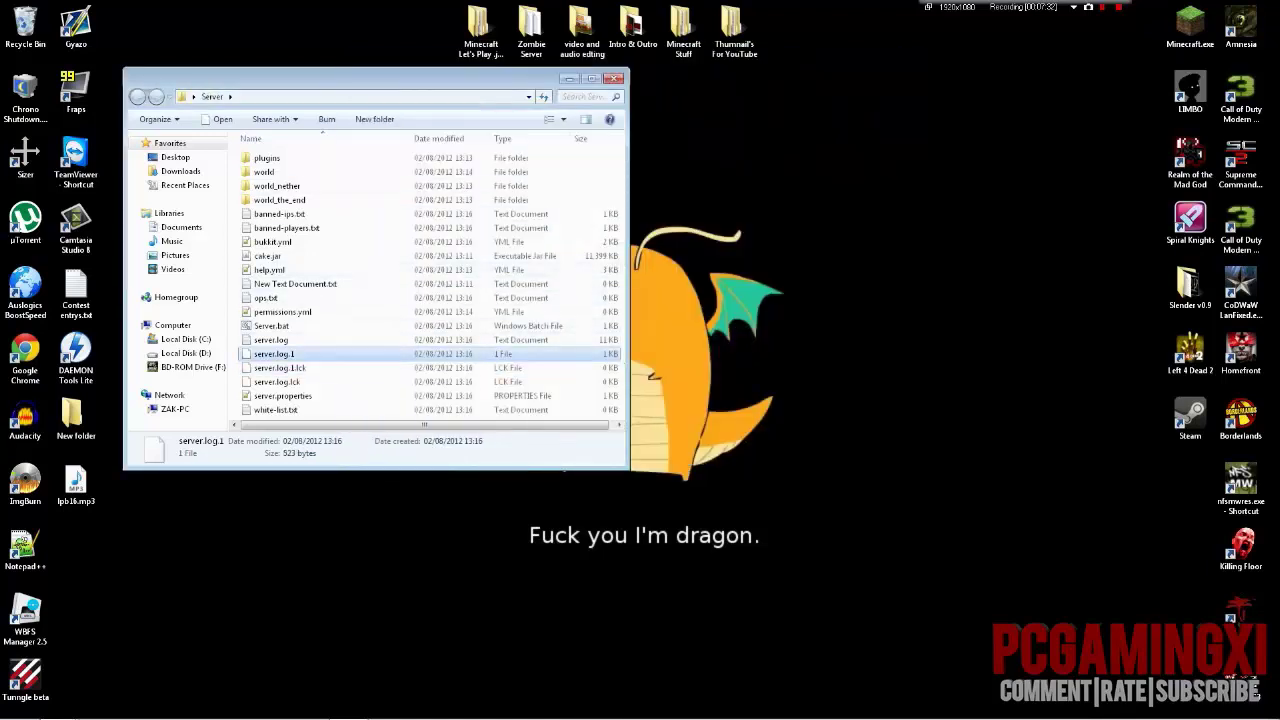